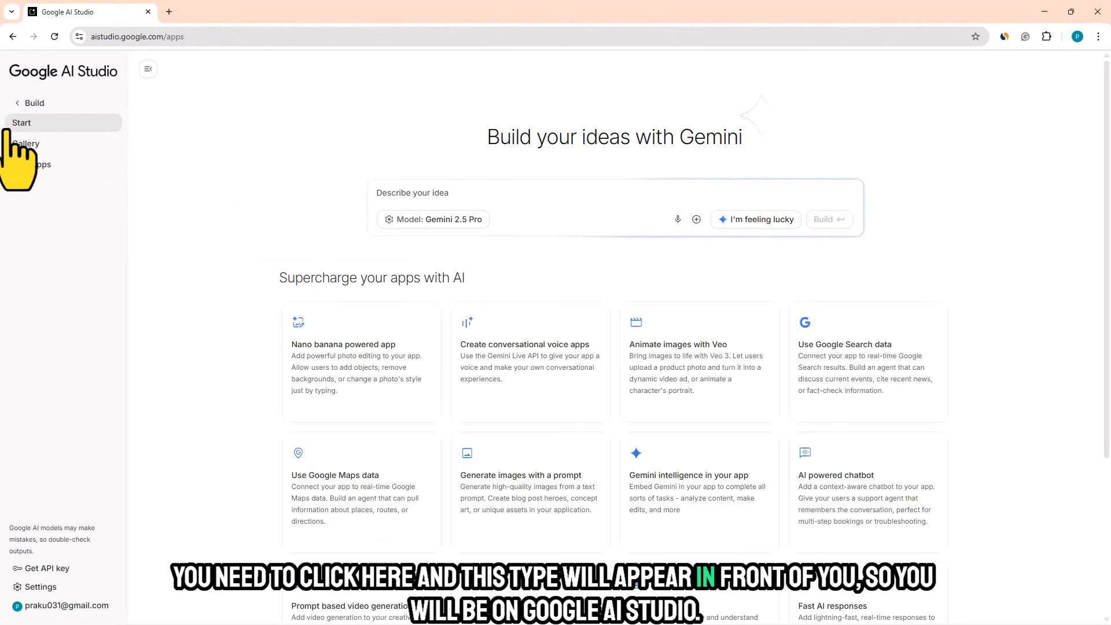
# - Start a new Playground chat with the Gemini 2.5 Pro model and make its prompt box ready for input
pyautogui.click(68, 71)
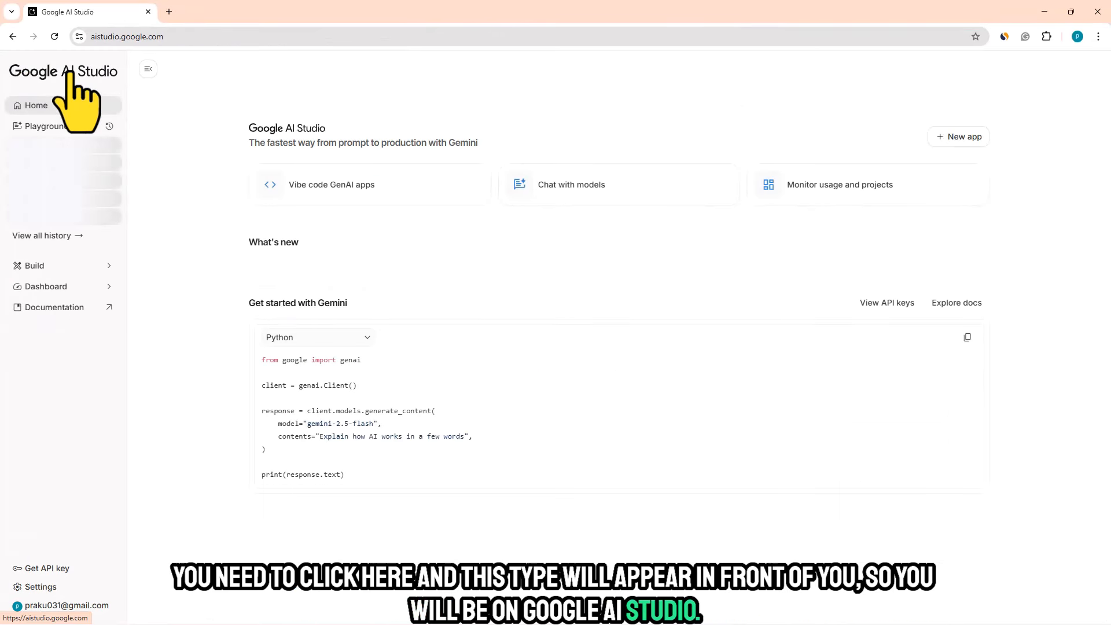
pyautogui.click(592, 185)
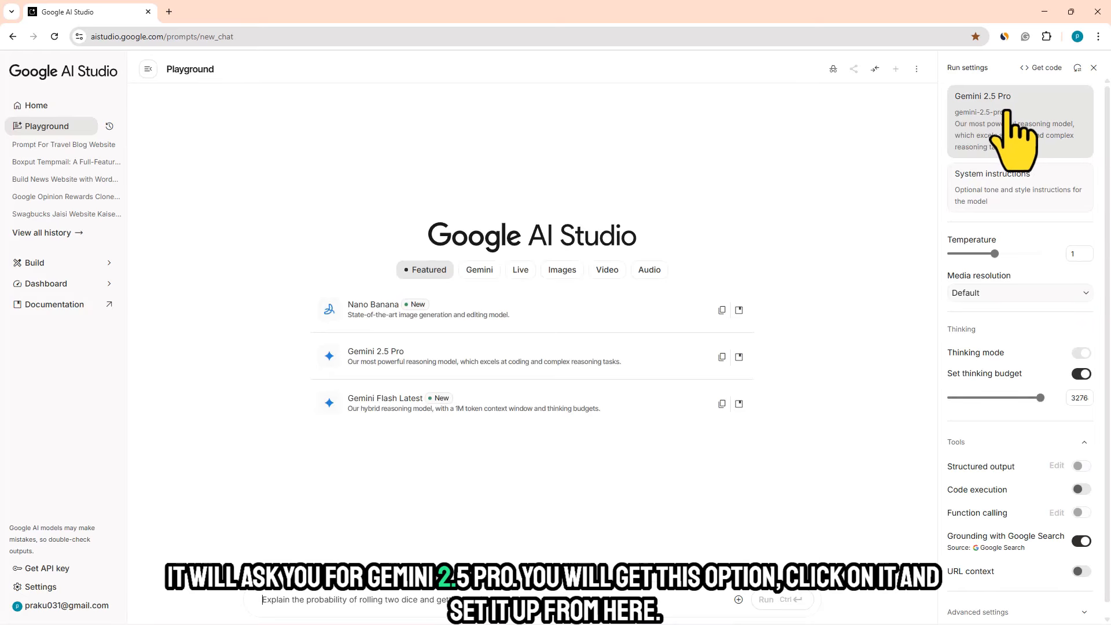
pyautogui.click(1008, 113)
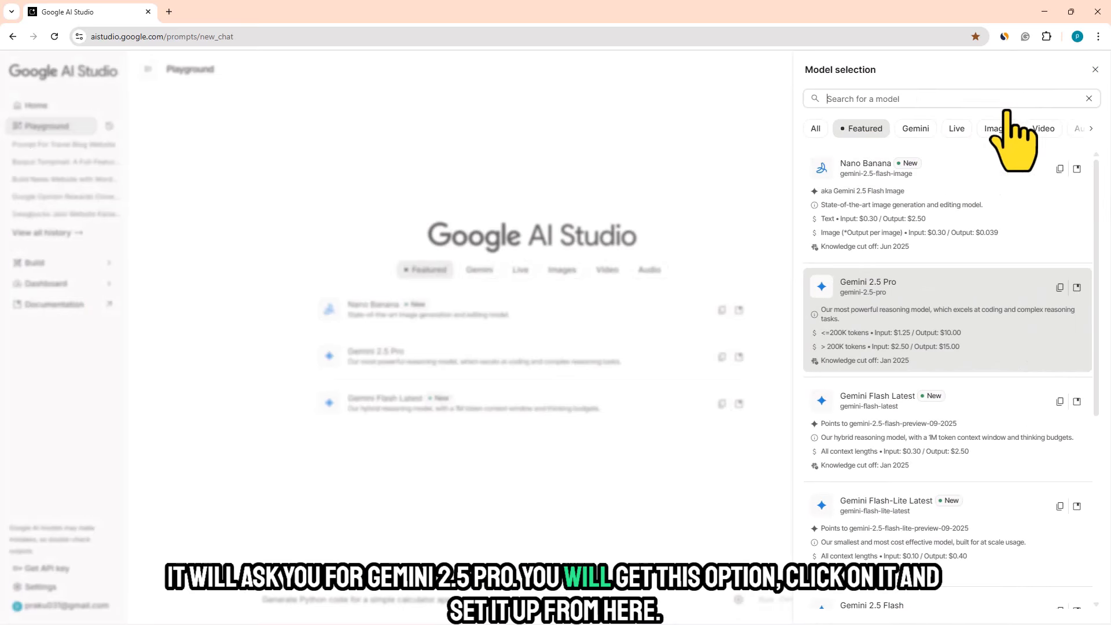
pyautogui.click(884, 312)
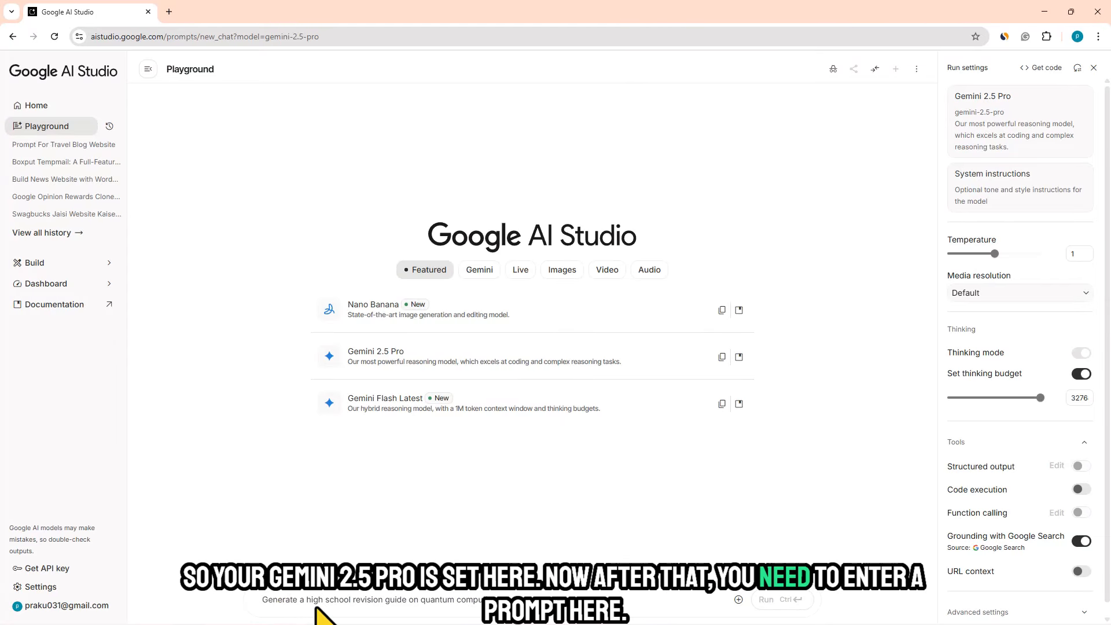
pyautogui.click(316, 596)
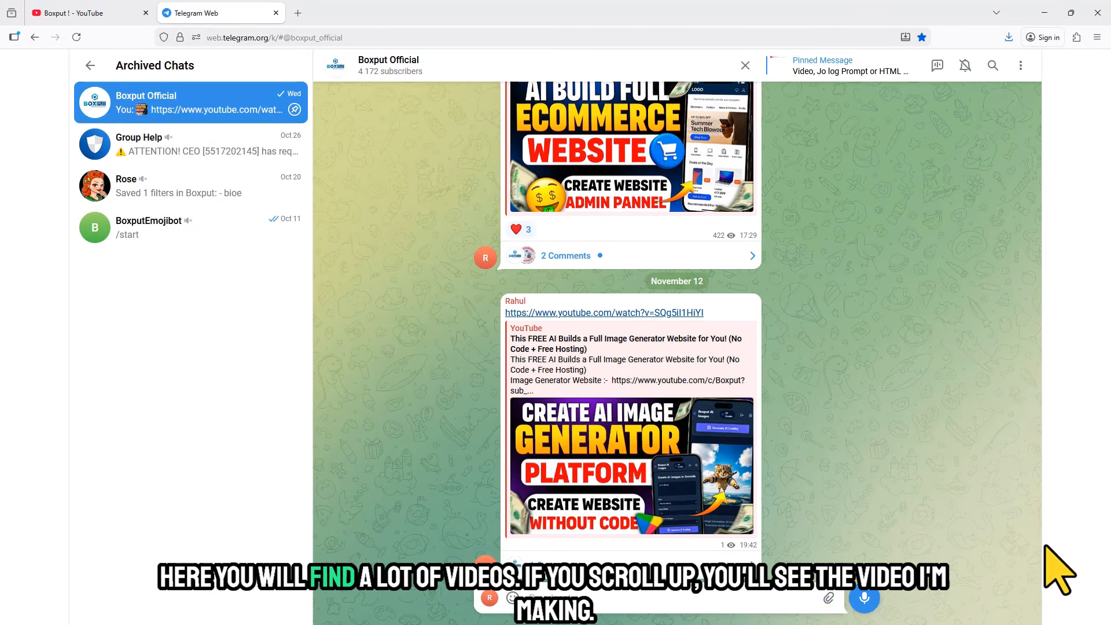
# - Switch to Telegram Web, look through the Boxput Official channel's posts and open the comments of the "Free Website Traffic 2025" post
pyautogui.scroll(15, 1038, 550)
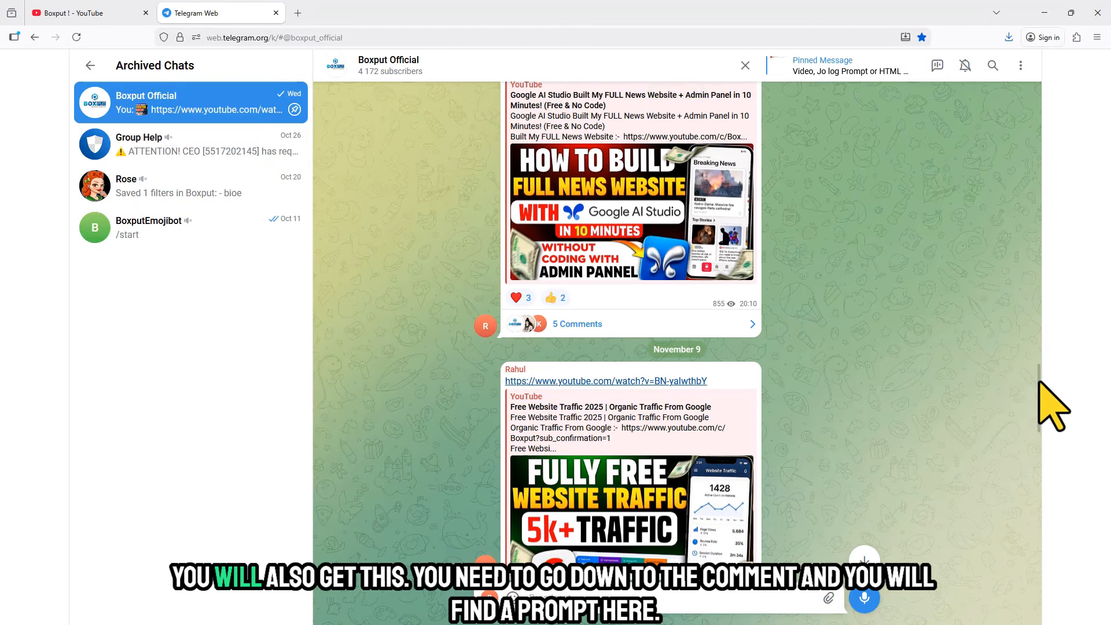
pyautogui.scroll(-2, 1042, 399)
pyautogui.scroll(-3, 1039, 399)
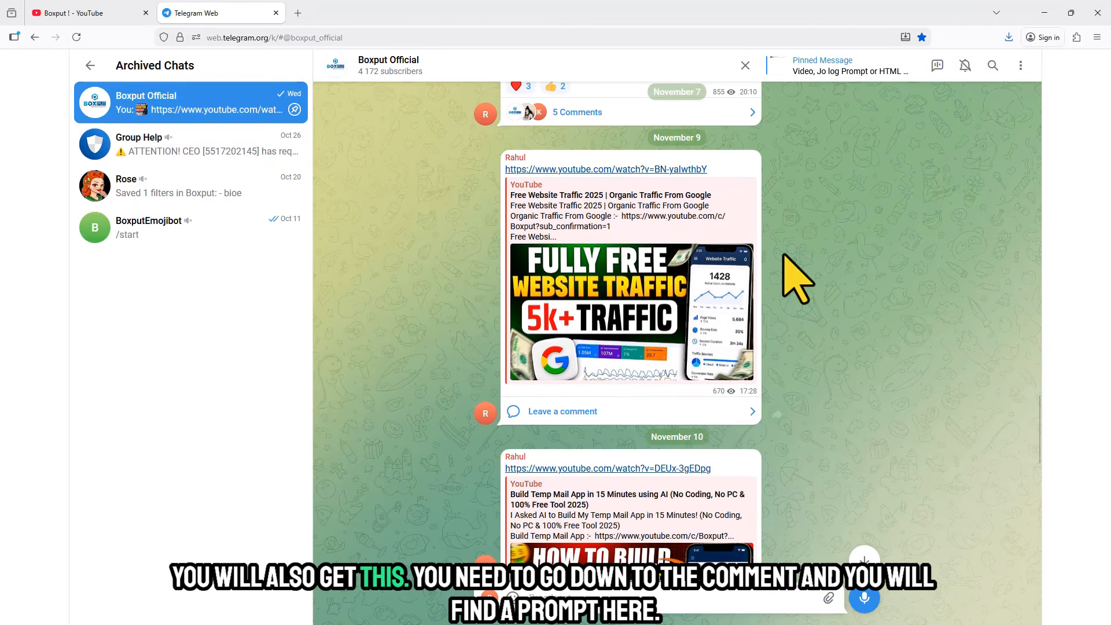
pyautogui.click(740, 412)
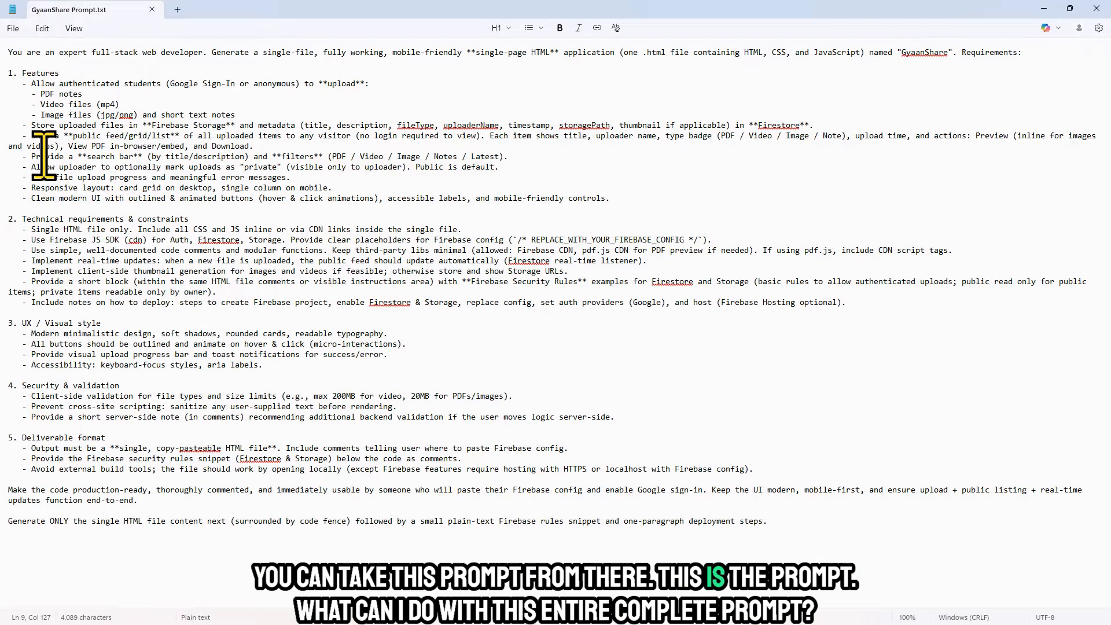
# - Copy the entire text of GyaanShare Prompt.txt into the Google AI Studio chat and run it
pyautogui.moveTo(10, 52); pyautogui.dragTo(735, 521)
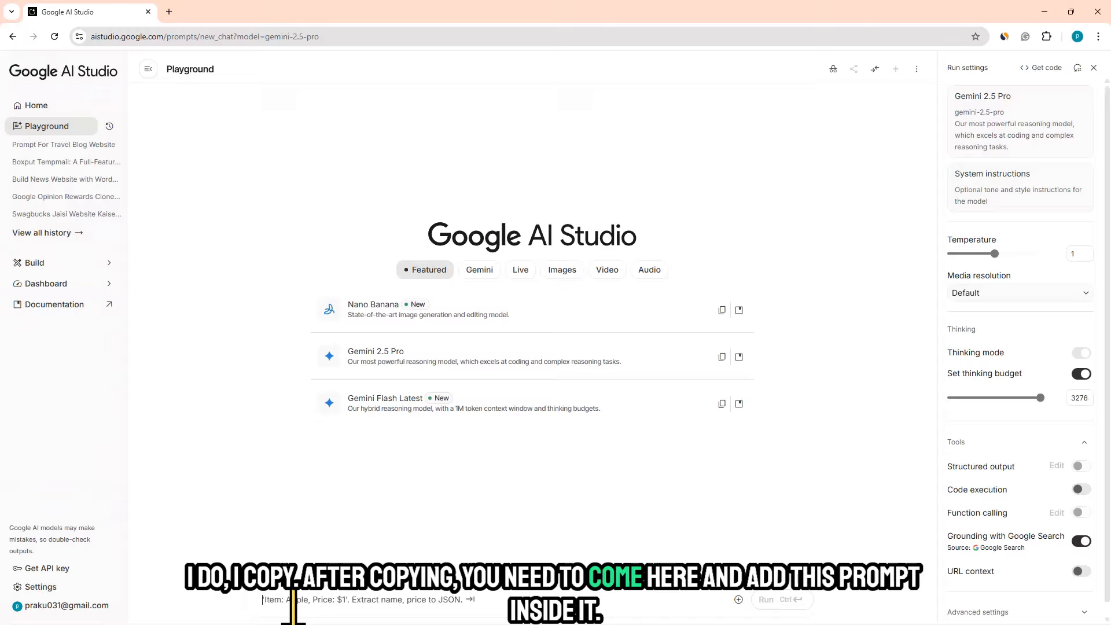
pyautogui.hotkey('ctrl', 'v')
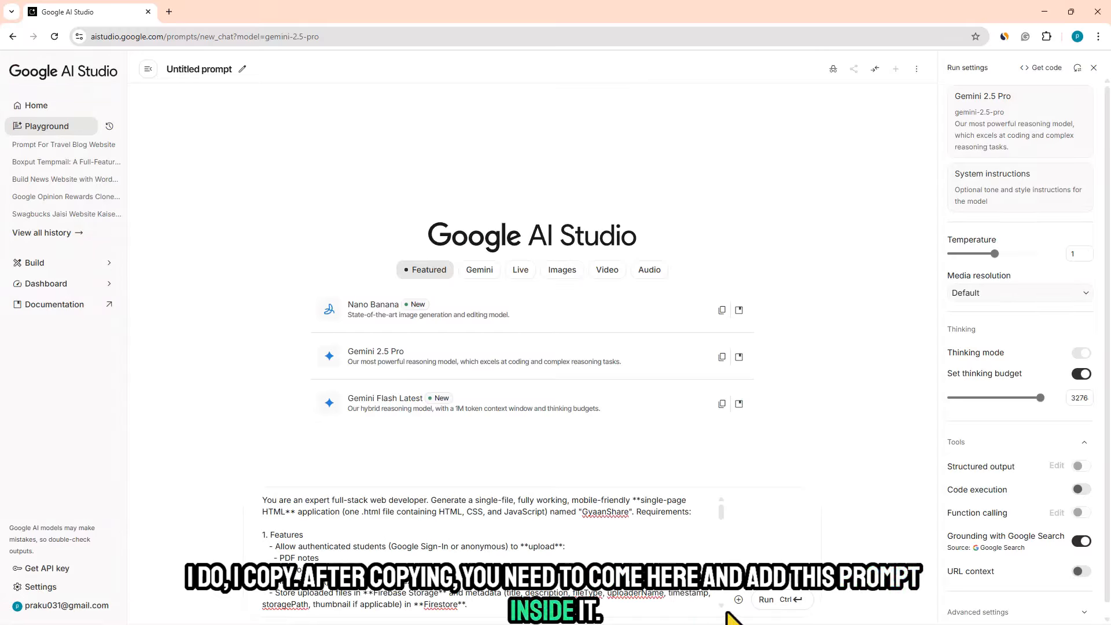
pyautogui.click(769, 600)
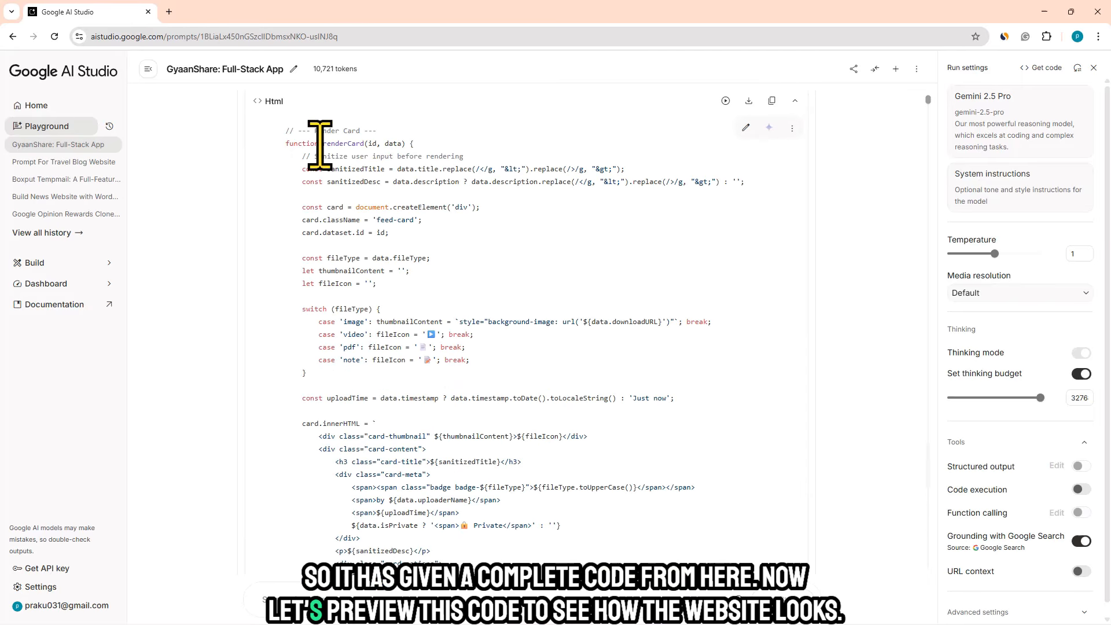
# - Preview the generated GyaanShare HTML page, accepting the preview notice, and look over the rendered page
pyautogui.click(725, 101)
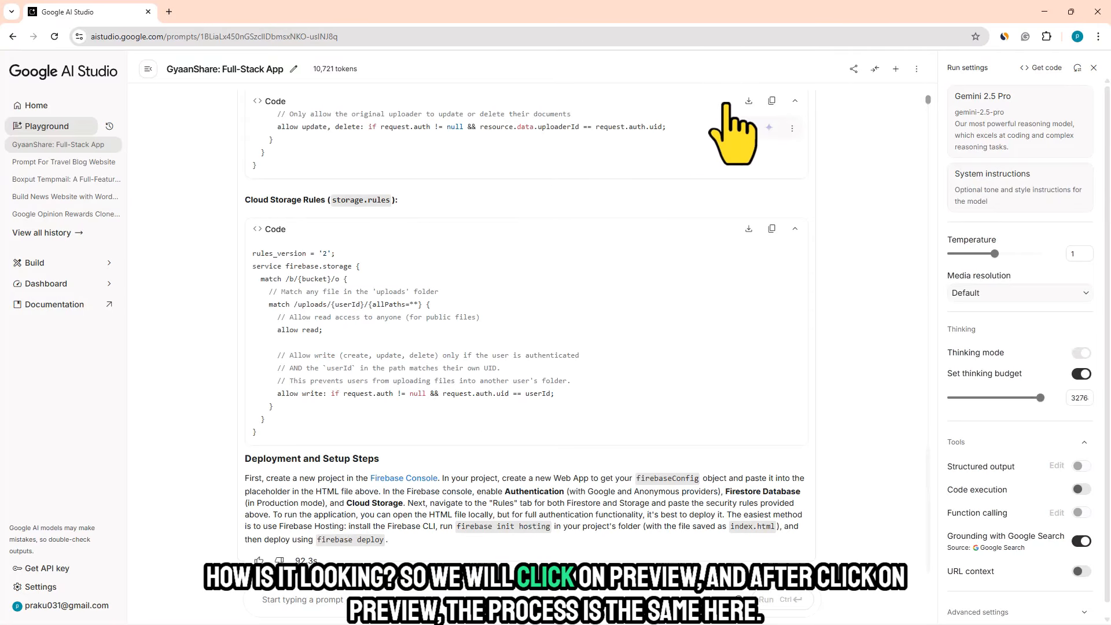
pyautogui.moveTo(928, 486); pyautogui.dragTo(928, 318)
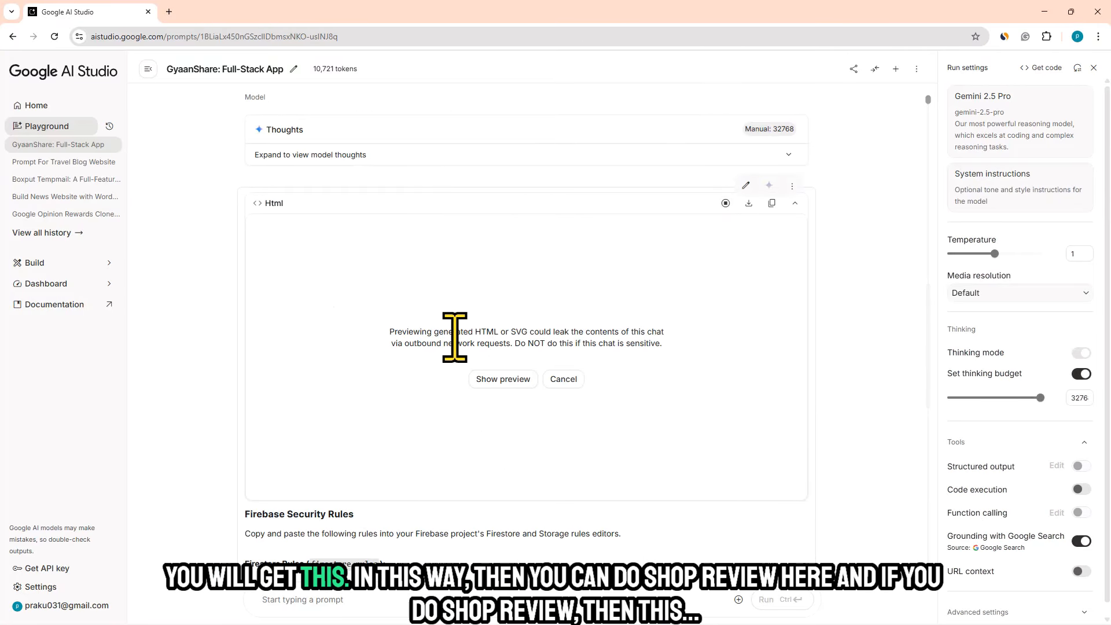
pyautogui.click(503, 379)
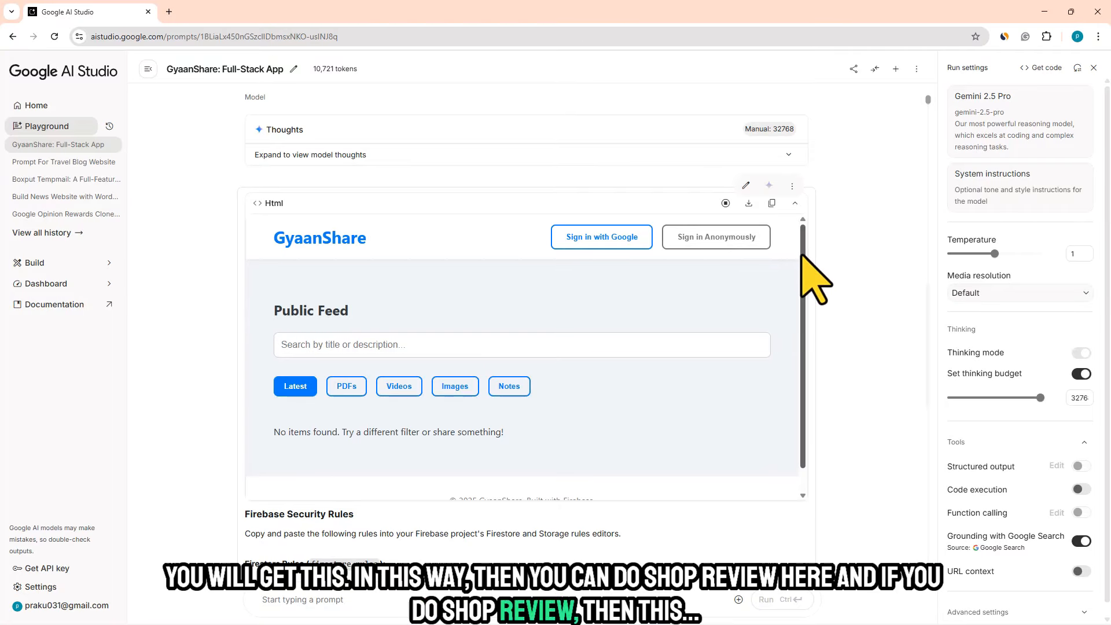
pyautogui.moveTo(802, 255)
pyautogui.mouseDown()
pyautogui.moveTo(792, 338)
pyautogui.moveTo(793, 234)
pyautogui.moveTo(779, 350)
pyautogui.moveTo(800, 235)
pyautogui.mouseUp()
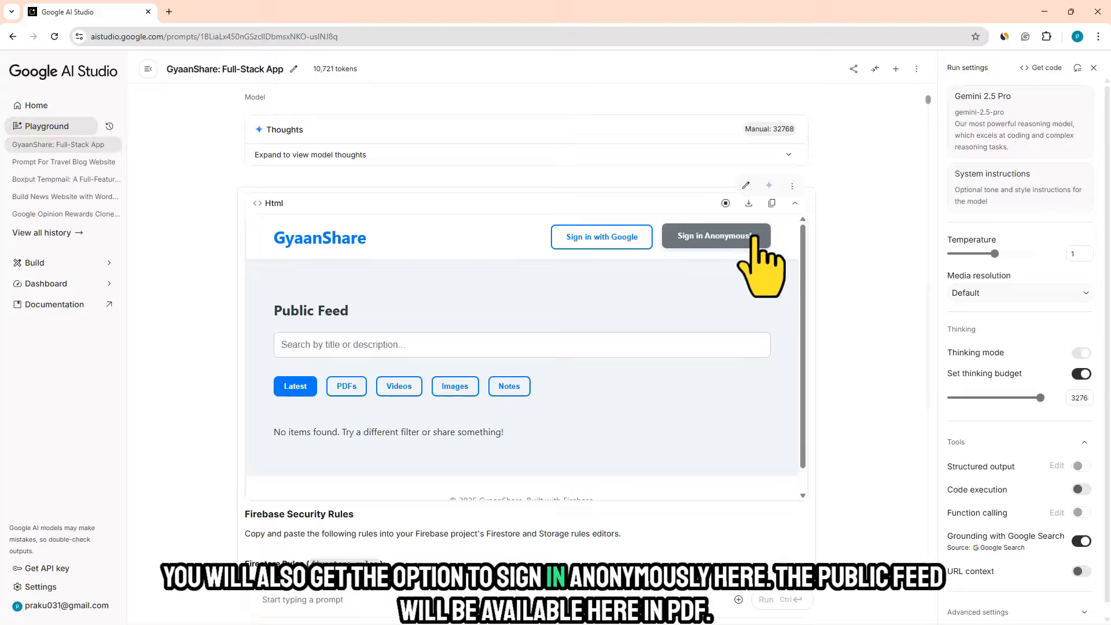
# - Test the PDFs, Videos, Images and Notes filters of the Public Feed in the page preview
pyautogui.click(346, 386)
pyautogui.click(400, 386)
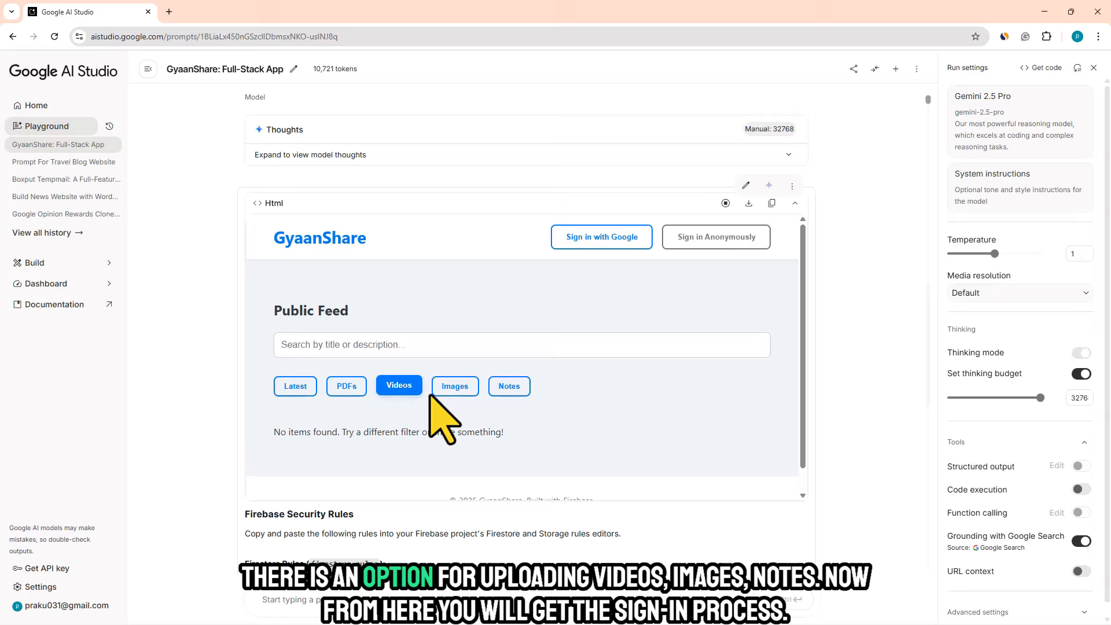
pyautogui.click(454, 385)
pyautogui.click(509, 385)
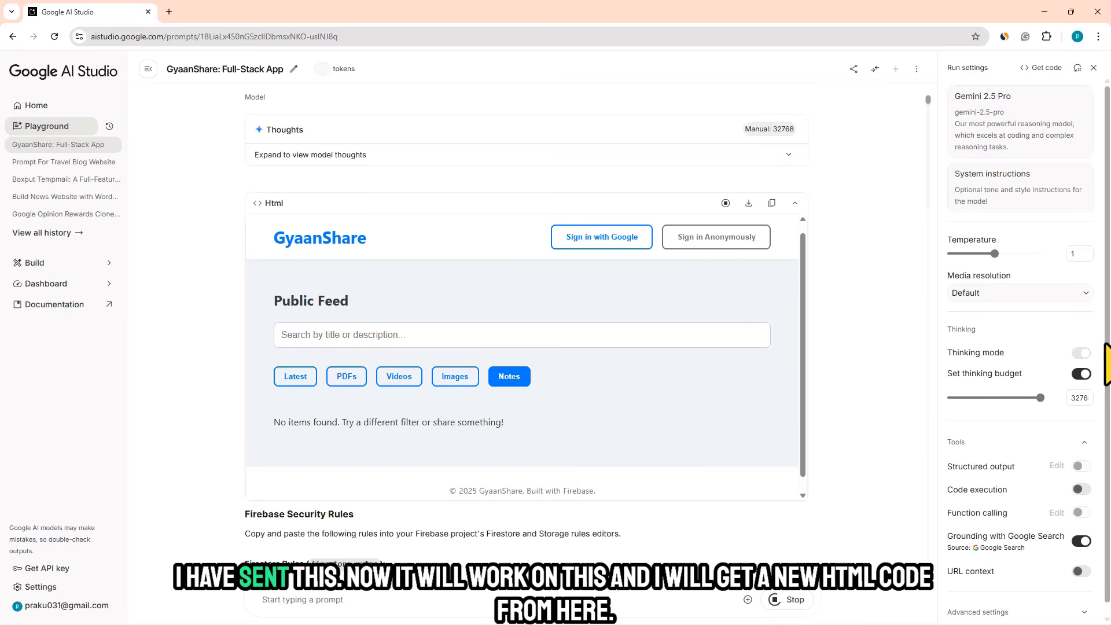
# - Switch the first HTML block back to its code and check the progress of the follow-up UI redesign request
pyautogui.scroll(-1, 1106, 344)
pyautogui.click(726, 203)
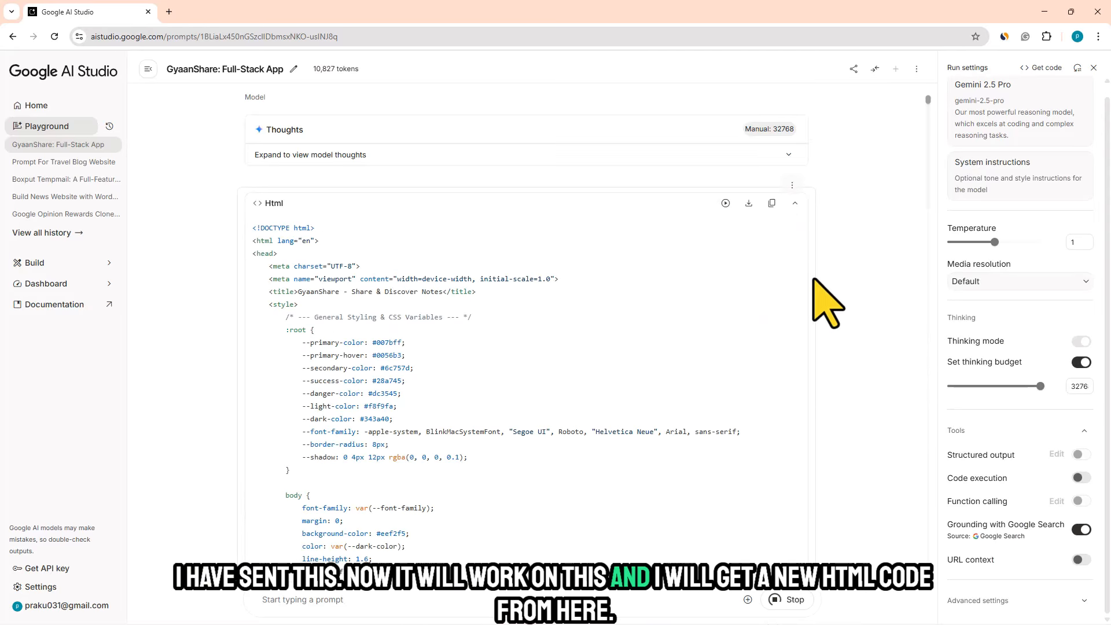
pyautogui.moveTo(927, 101); pyautogui.dragTo(928, 561)
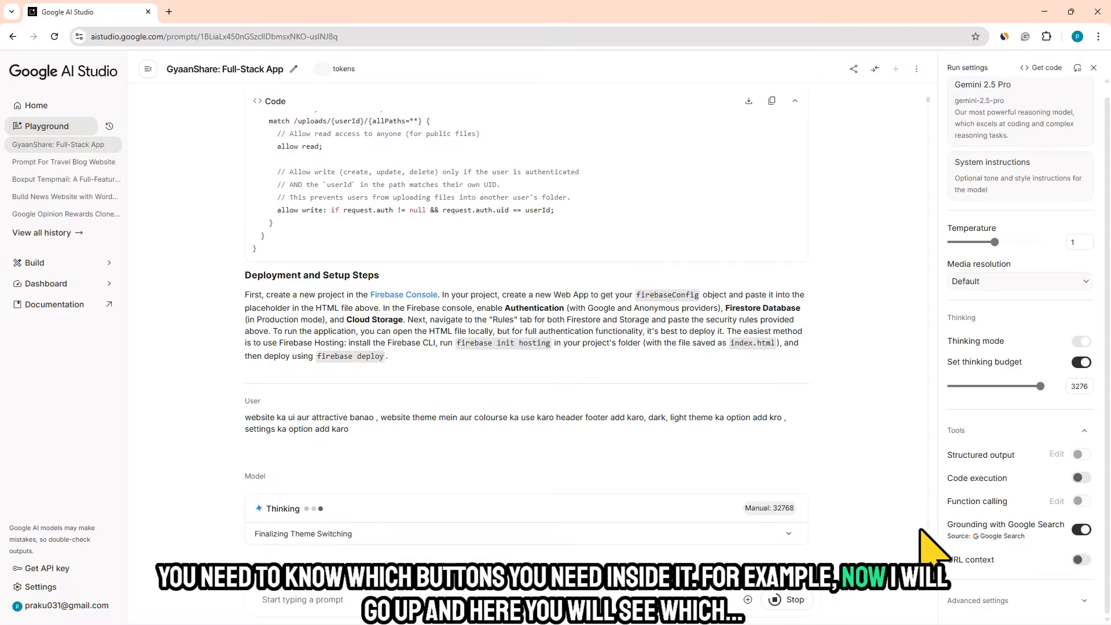
pyautogui.scroll(10, 434, 347)
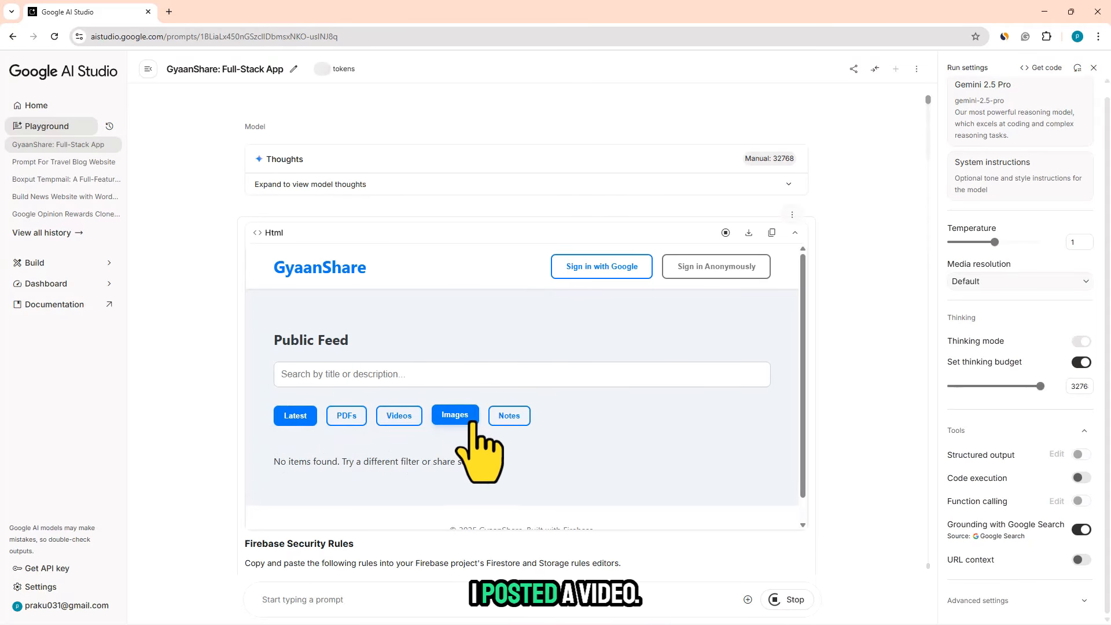
# - Go through the first version's four content-type filters again and focus the feed's title and description search field
pyautogui.click(347, 419)
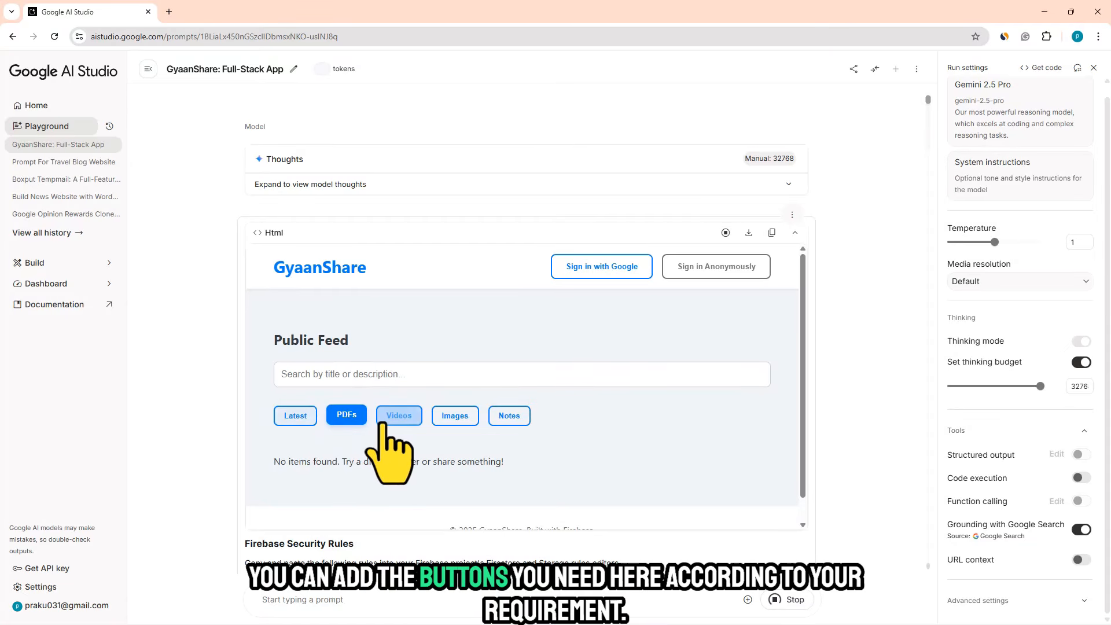
pyautogui.click(401, 418)
pyautogui.click(451, 416)
pyautogui.click(509, 417)
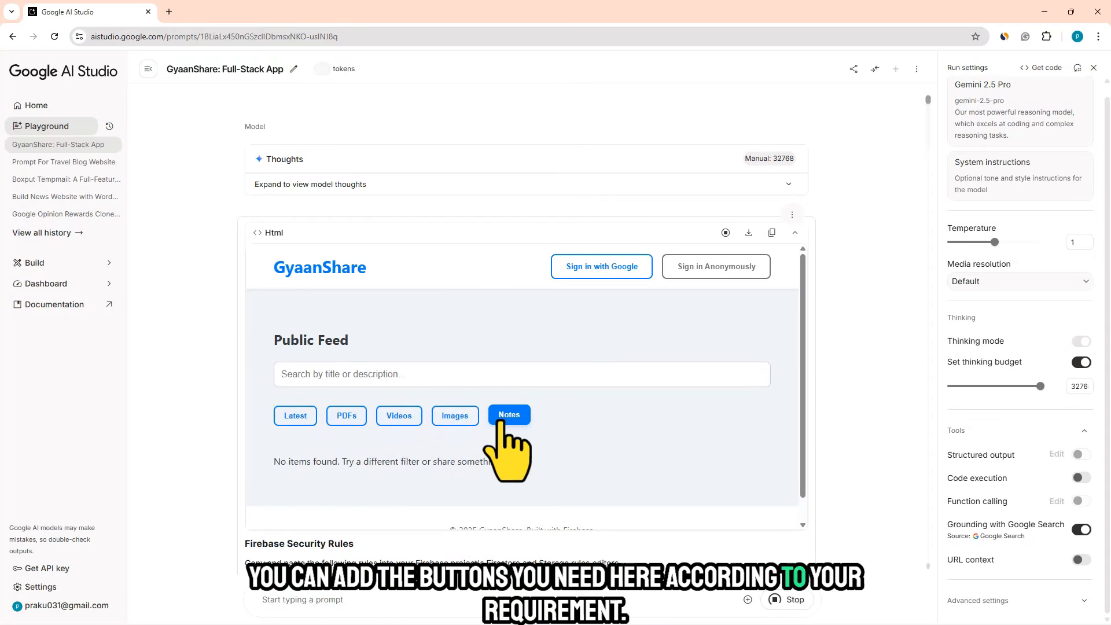
pyautogui.click(280, 375)
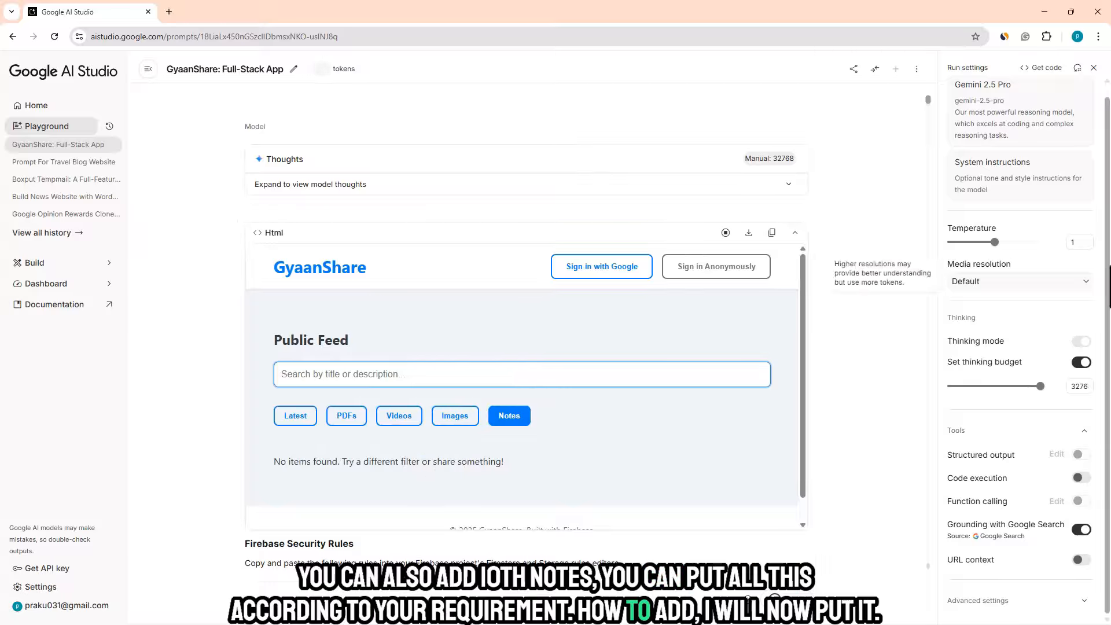
pyautogui.click(1107, 152)
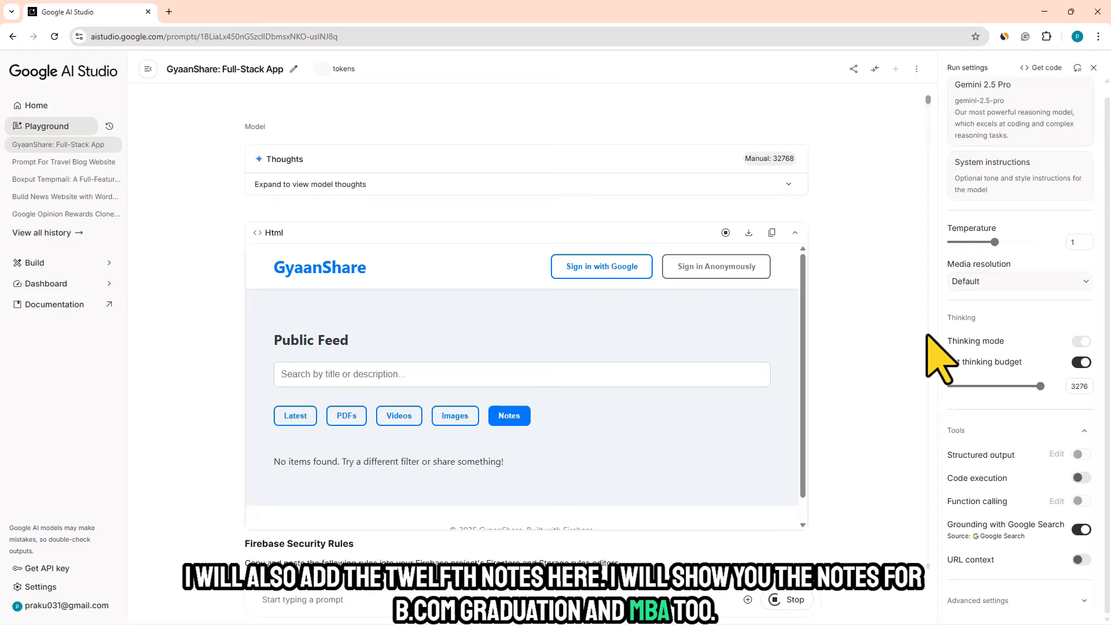
# - Preview the redesigned GyaanShare HTML and examine its header, footer and settings option
pyautogui.click(725, 232)
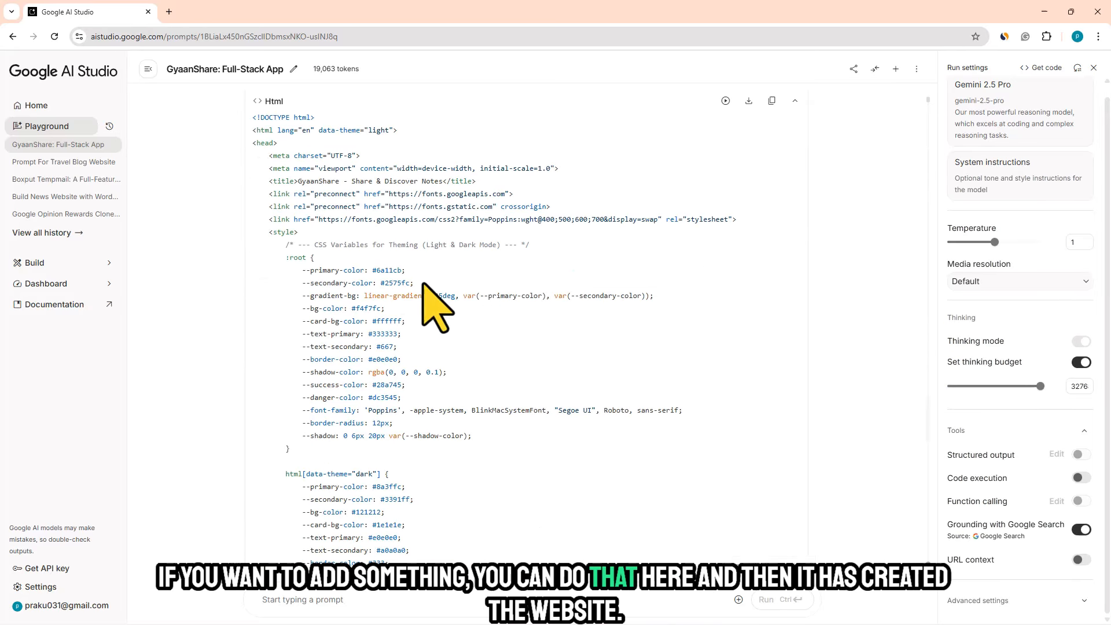
pyautogui.click(725, 100)
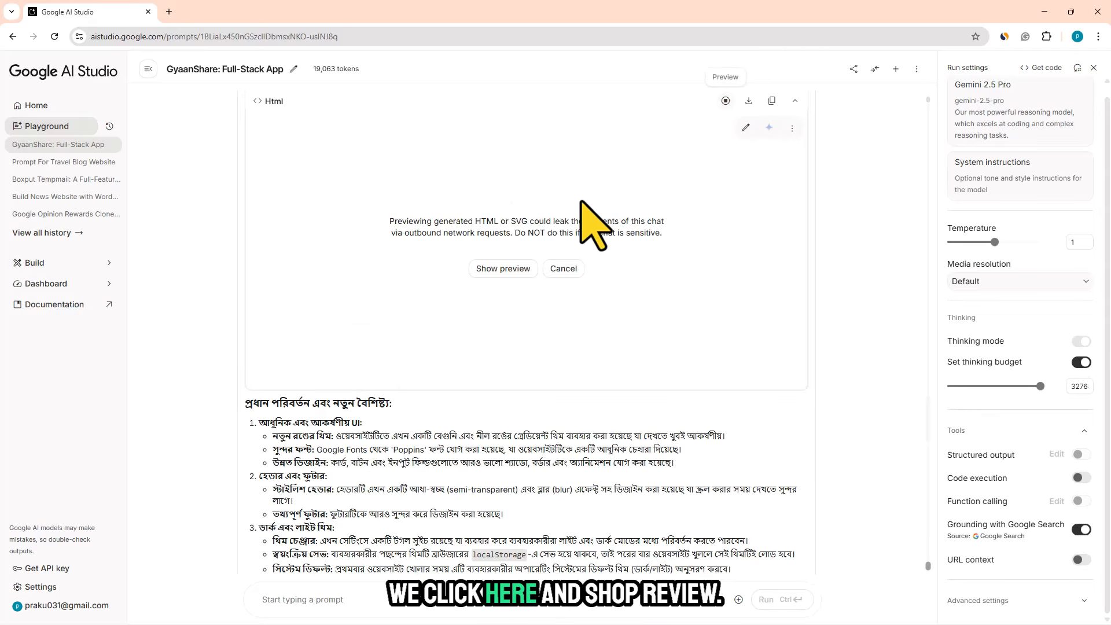
pyautogui.click(503, 268)
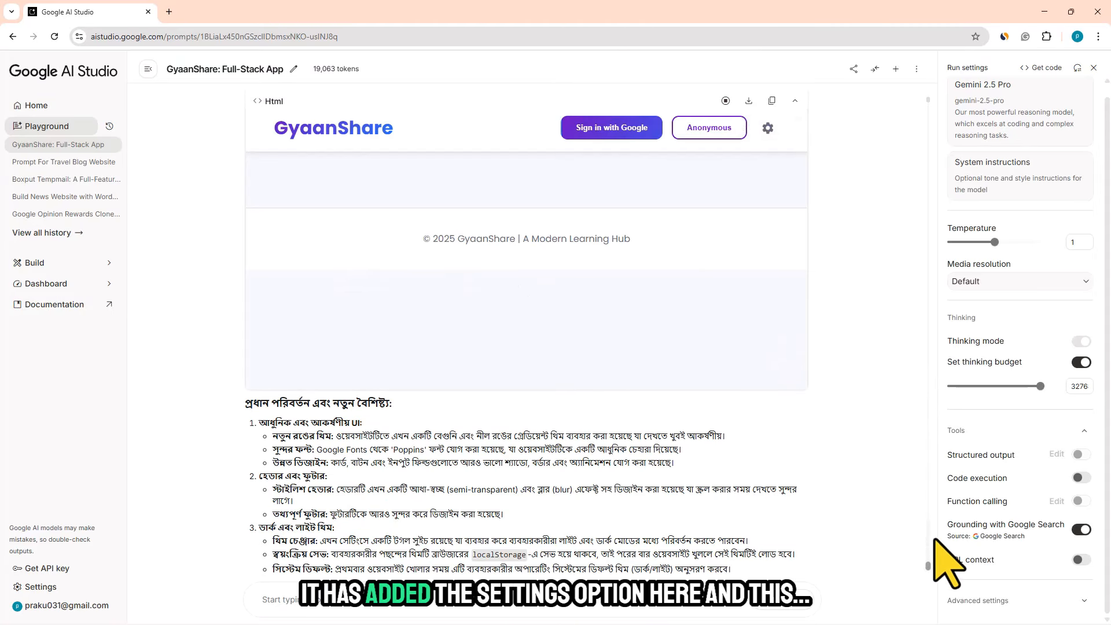
pyautogui.scroll(10, 919, 524)
pyautogui.scroll(-9, 919, 529)
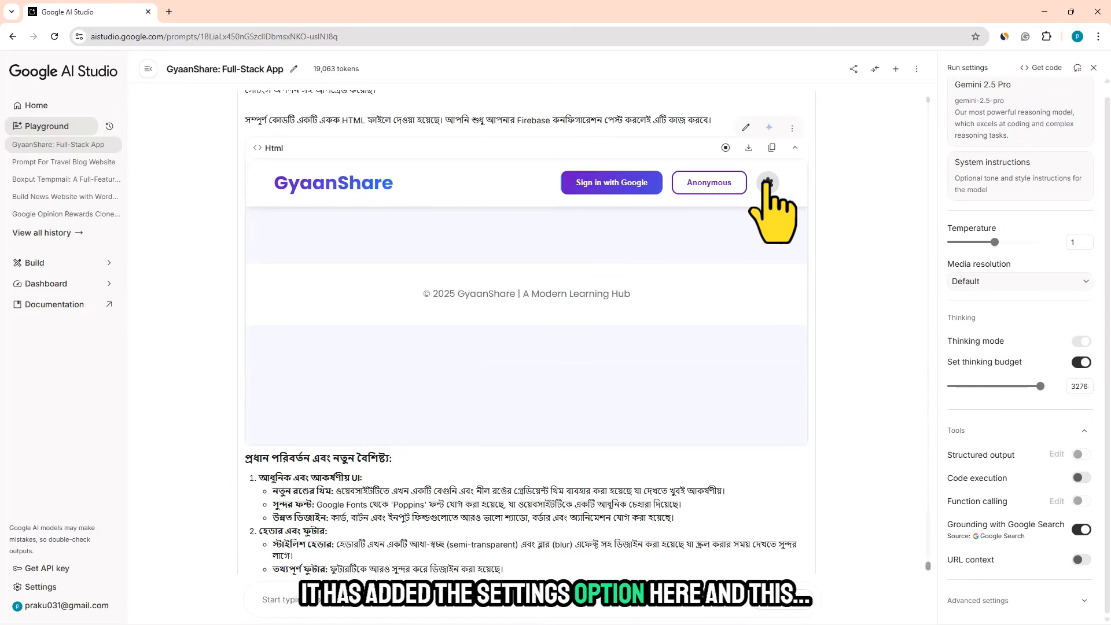
pyautogui.scroll(1, 394, 265)
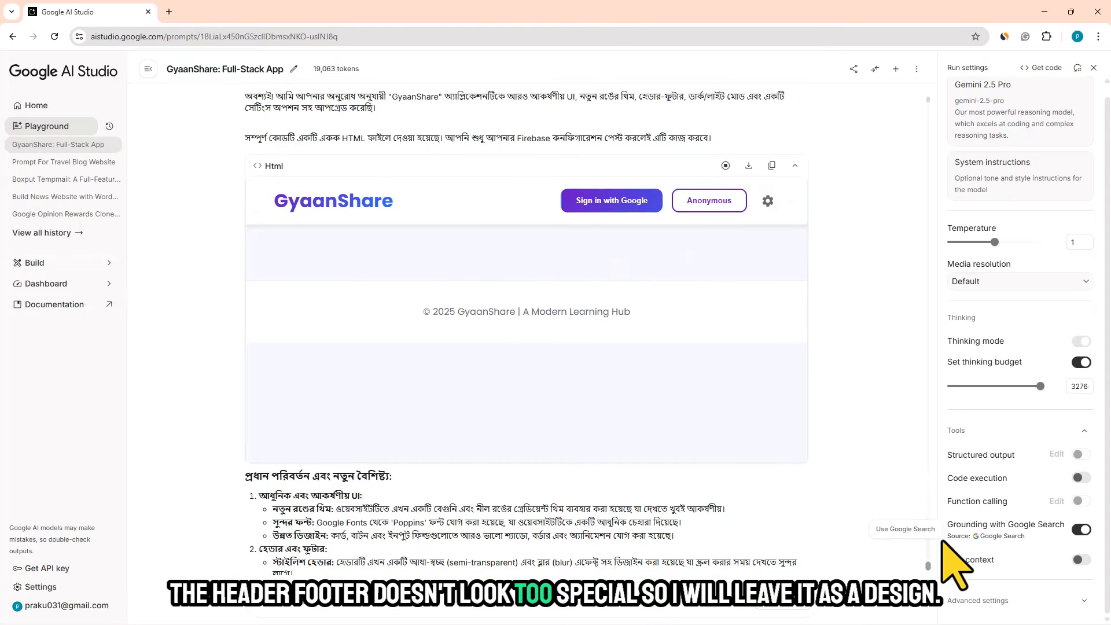
# - Download the HTML of the first GyaanShare version and open the downloaded ai_studio_code (1).html in the browser
pyautogui.moveTo(926, 547); pyautogui.dragTo(920, 430)
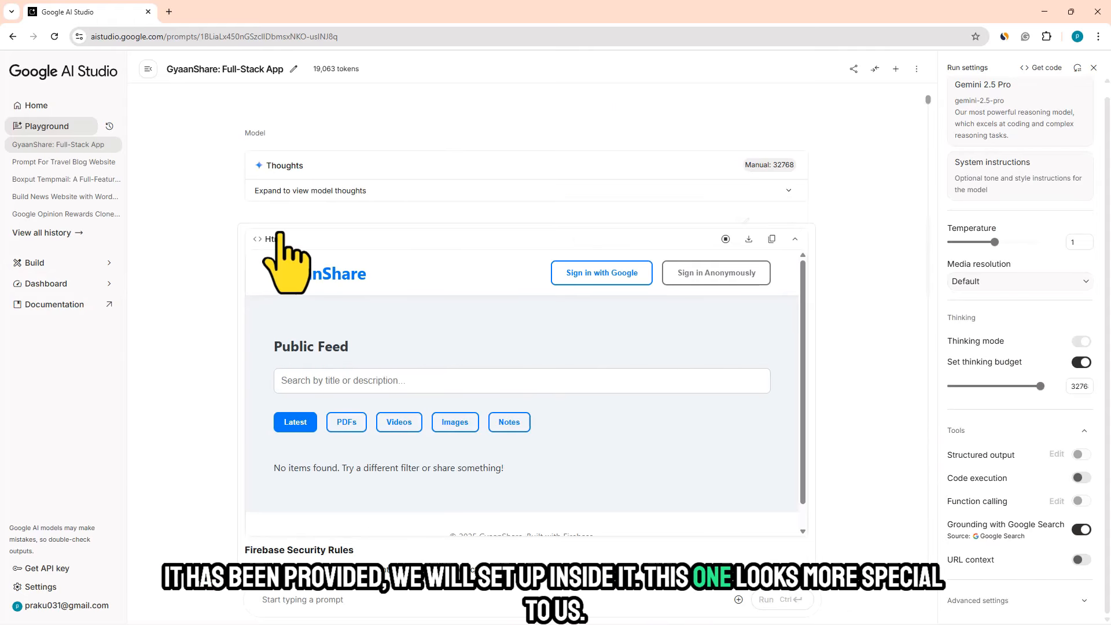
pyautogui.click(748, 239)
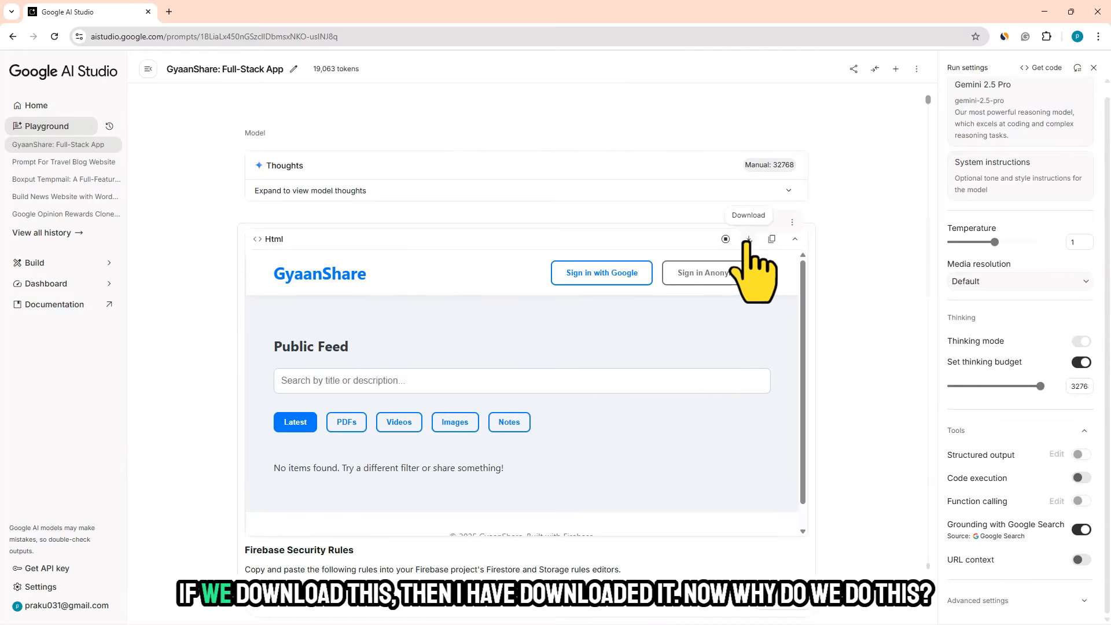
pyautogui.click(1056, 37)
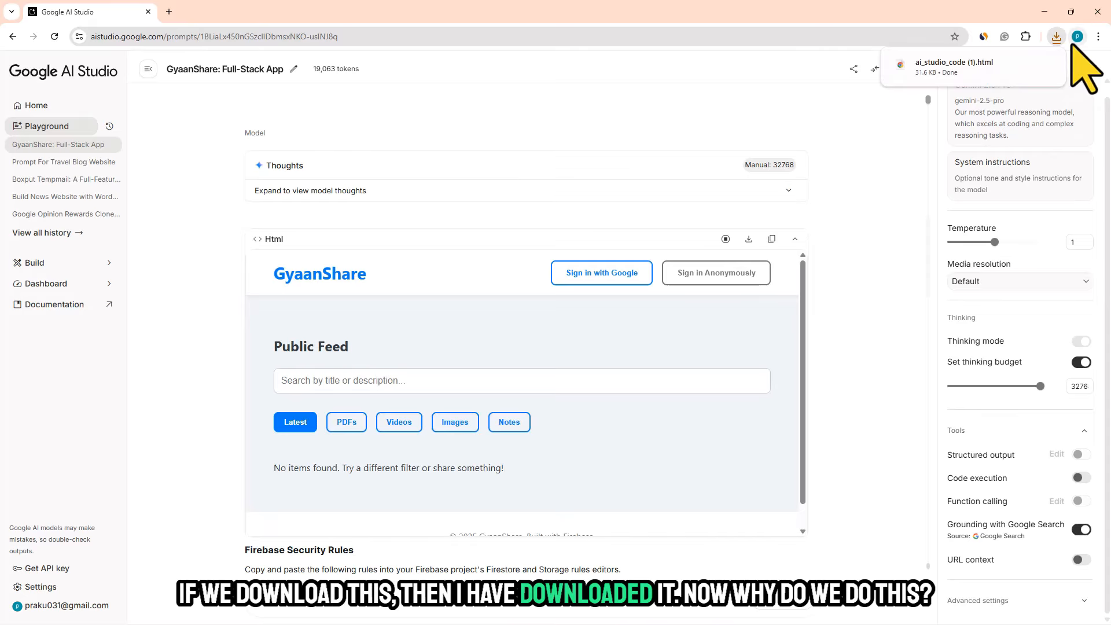
pyautogui.click(1005, 66)
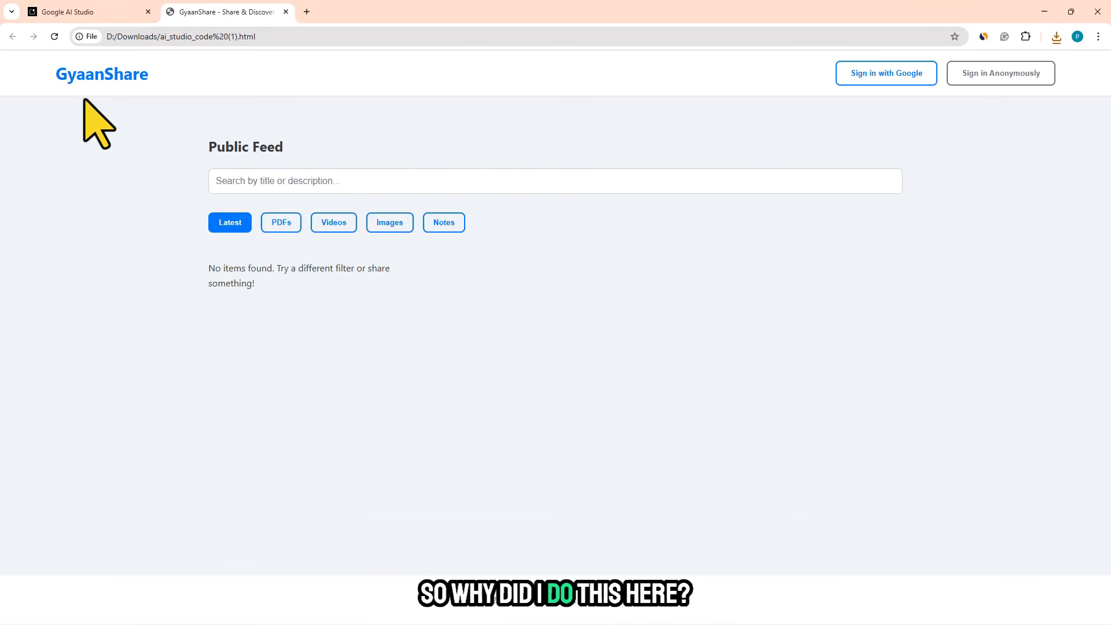
# - Return to the AI Studio chat and examine the first response's Deployment and Setup Steps on Firebase project, configuration, authentication, database and rules
pyautogui.click(40, 12)
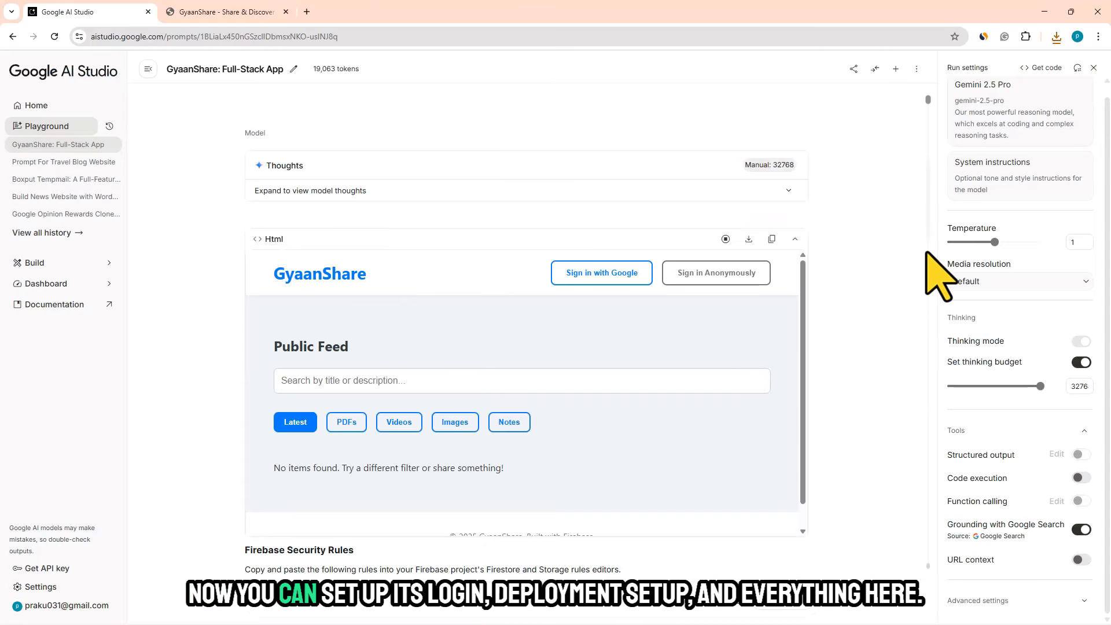
pyautogui.click(929, 103)
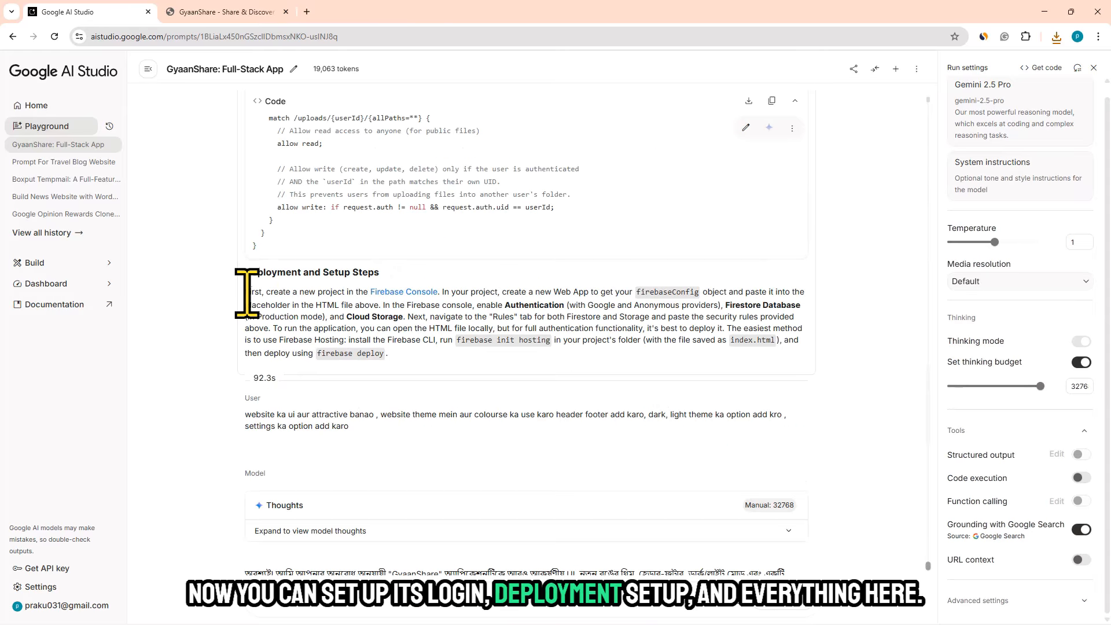
pyautogui.moveTo(246, 292); pyautogui.dragTo(417, 354)
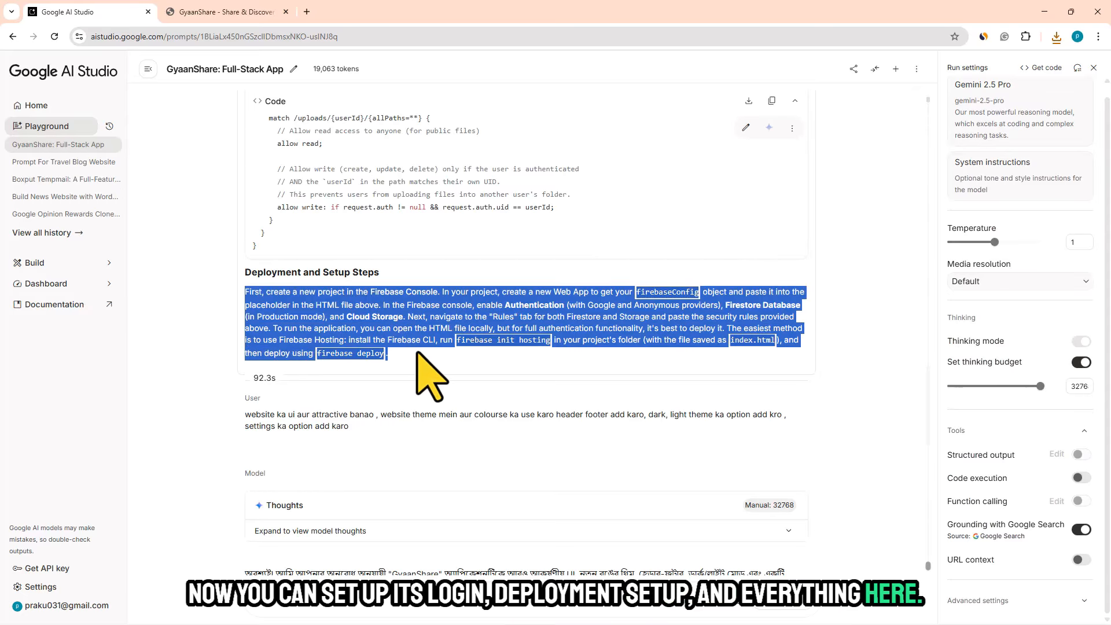
pyautogui.click(379, 309)
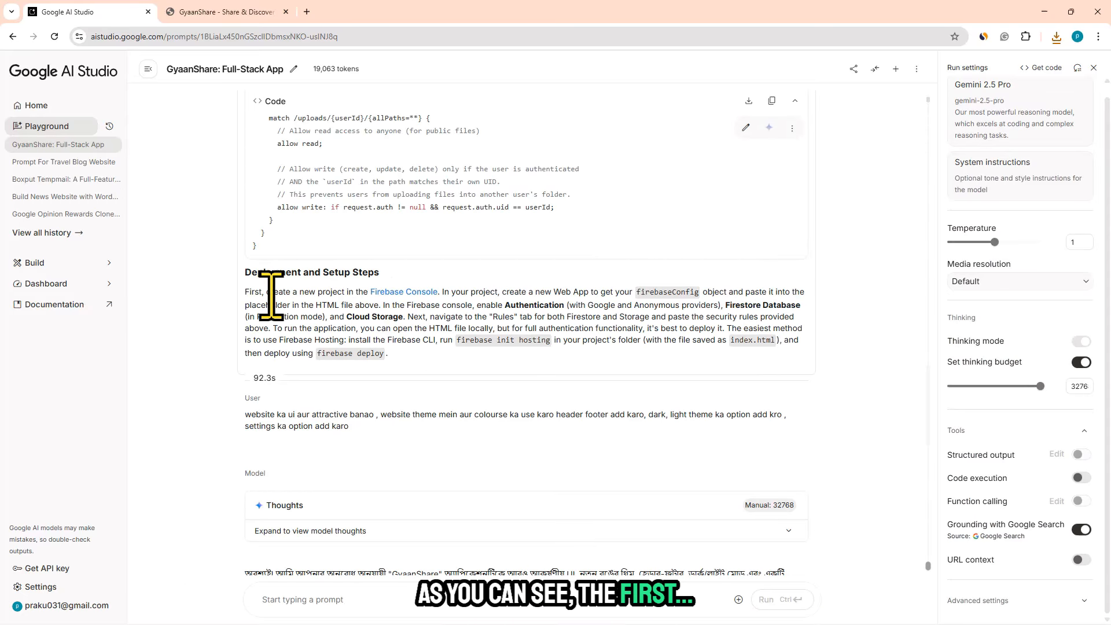
pyautogui.moveTo(270, 295); pyautogui.dragTo(479, 293)
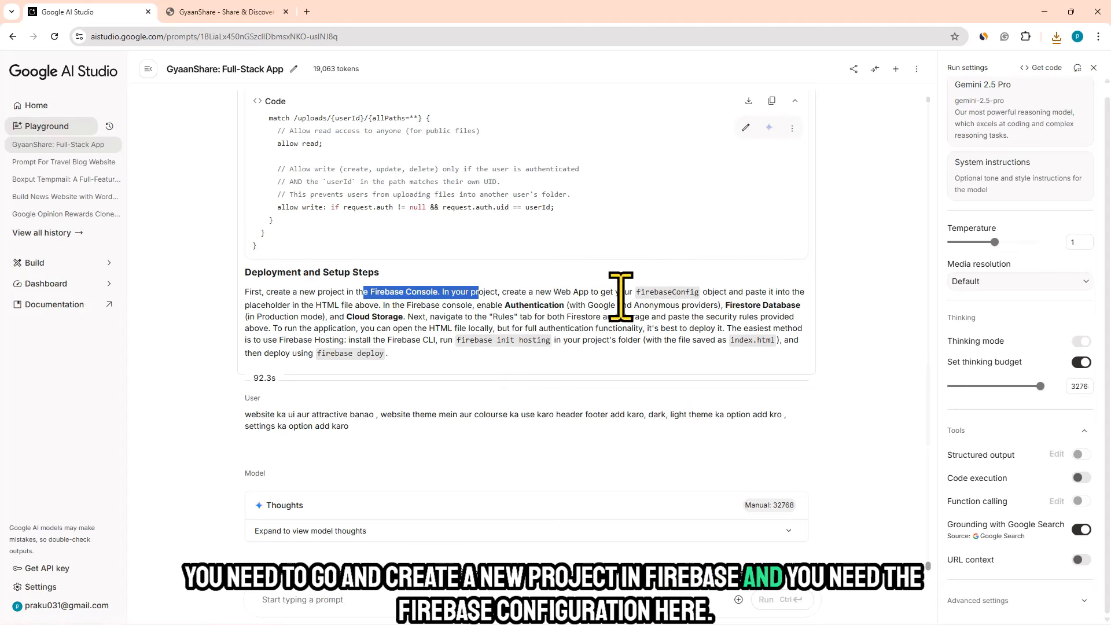
pyautogui.moveTo(619, 292); pyautogui.dragTo(728, 292)
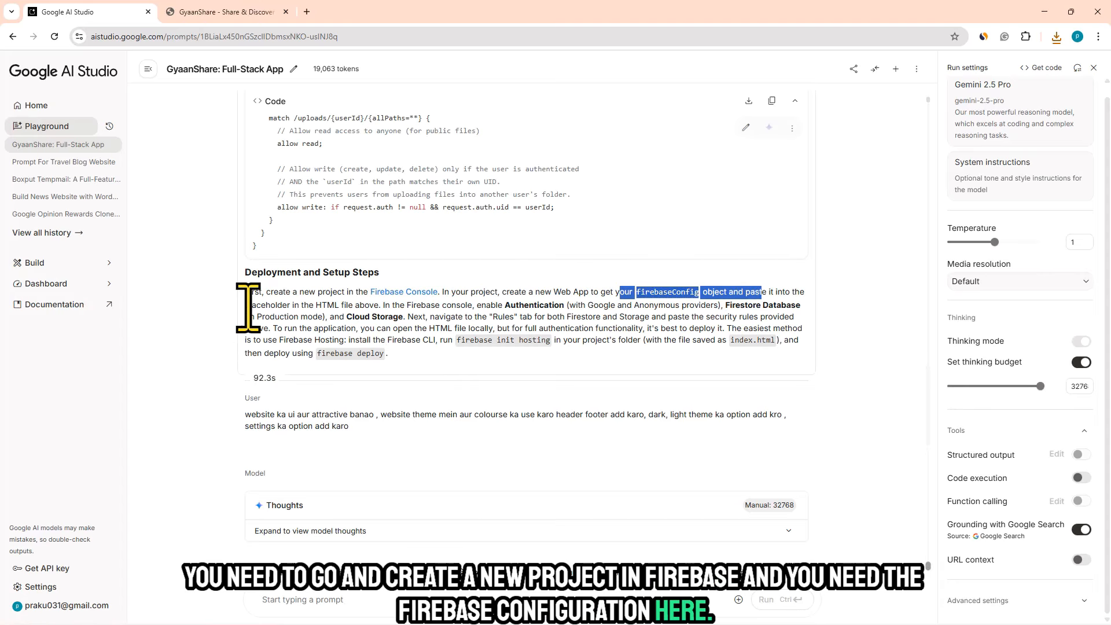
pyautogui.moveTo(250, 305); pyautogui.dragTo(346, 308)
pyautogui.moveTo(473, 305); pyautogui.dragTo(801, 306)
pyautogui.click(747, 307)
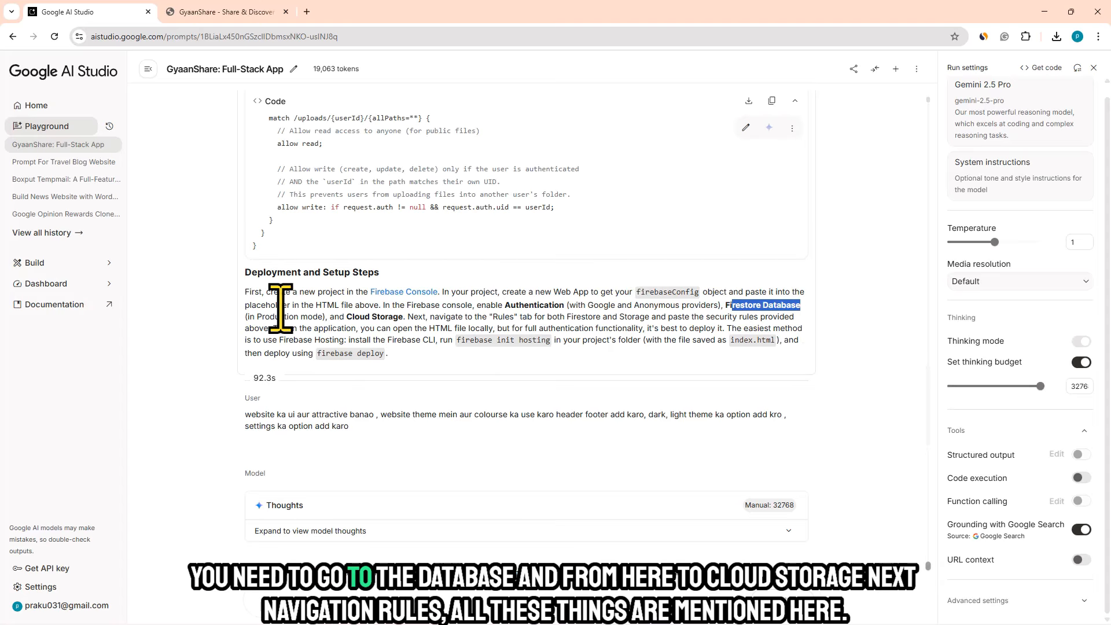
pyautogui.moveTo(335, 318); pyautogui.dragTo(567, 340)
pyautogui.click(328, 300)
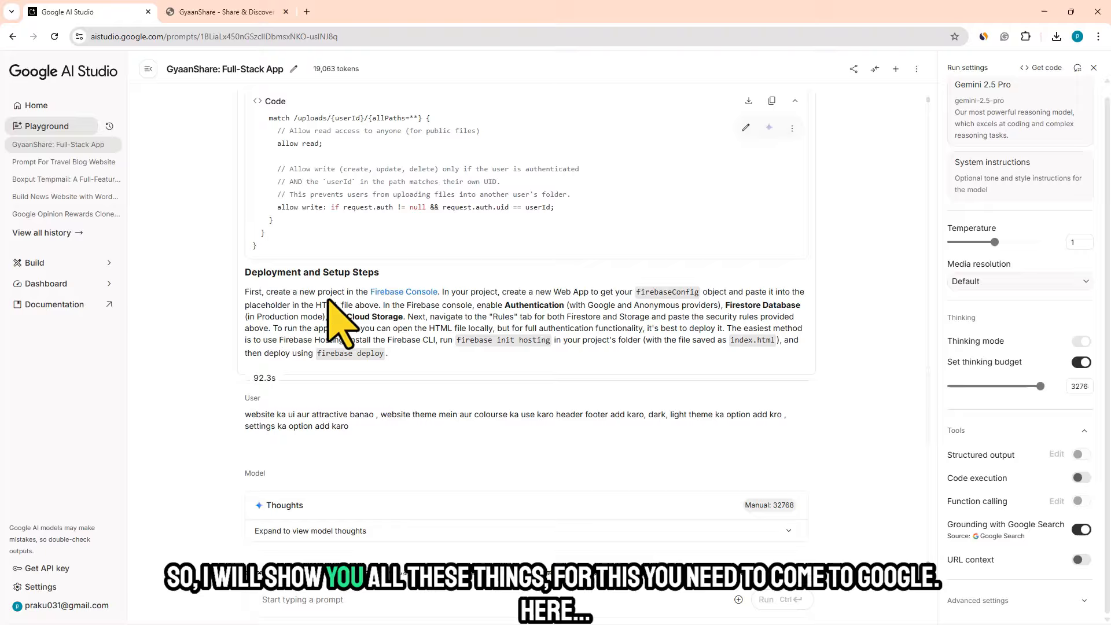
# - Open the Firebase website in a new browser tab, go to its console and dismiss the multi-factor authentication notice
pyautogui.click(306, 12)
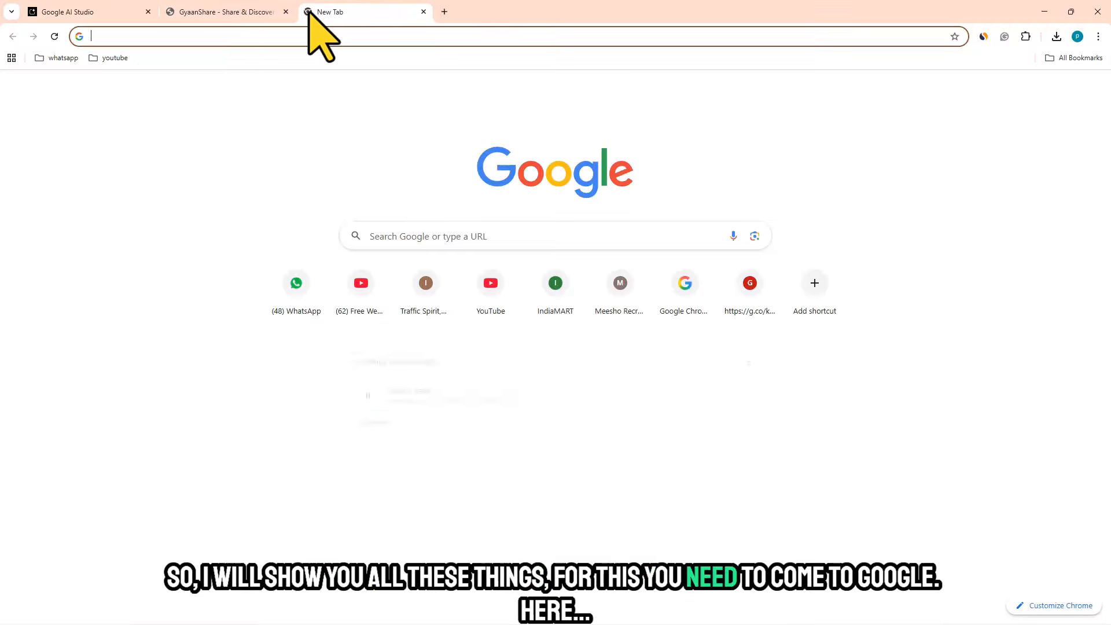
pyautogui.write('fi')
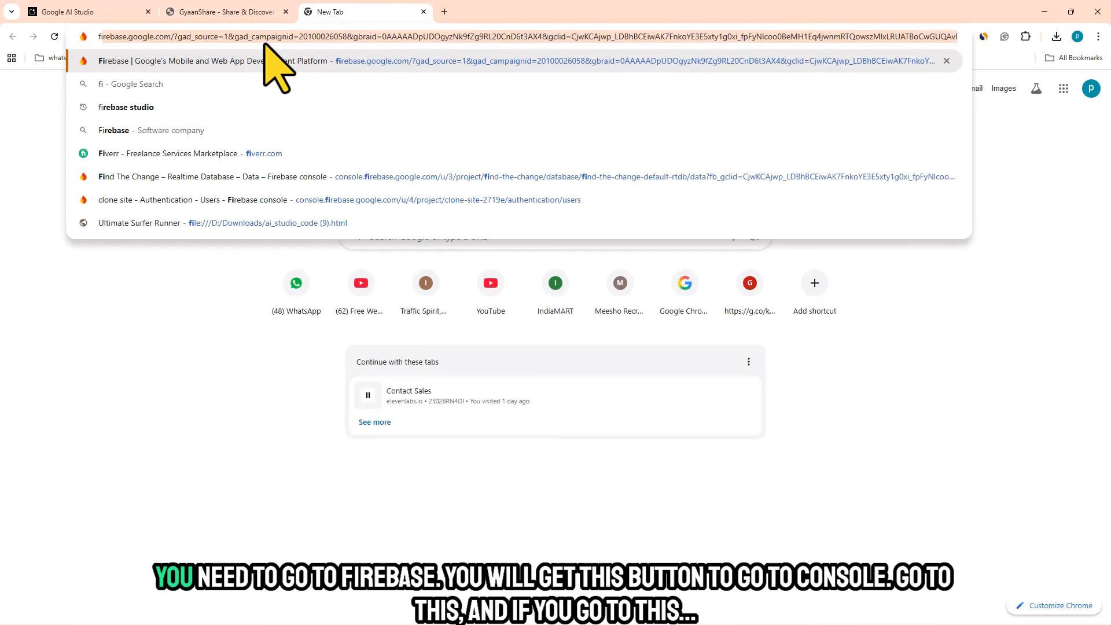
pyautogui.click(272, 61)
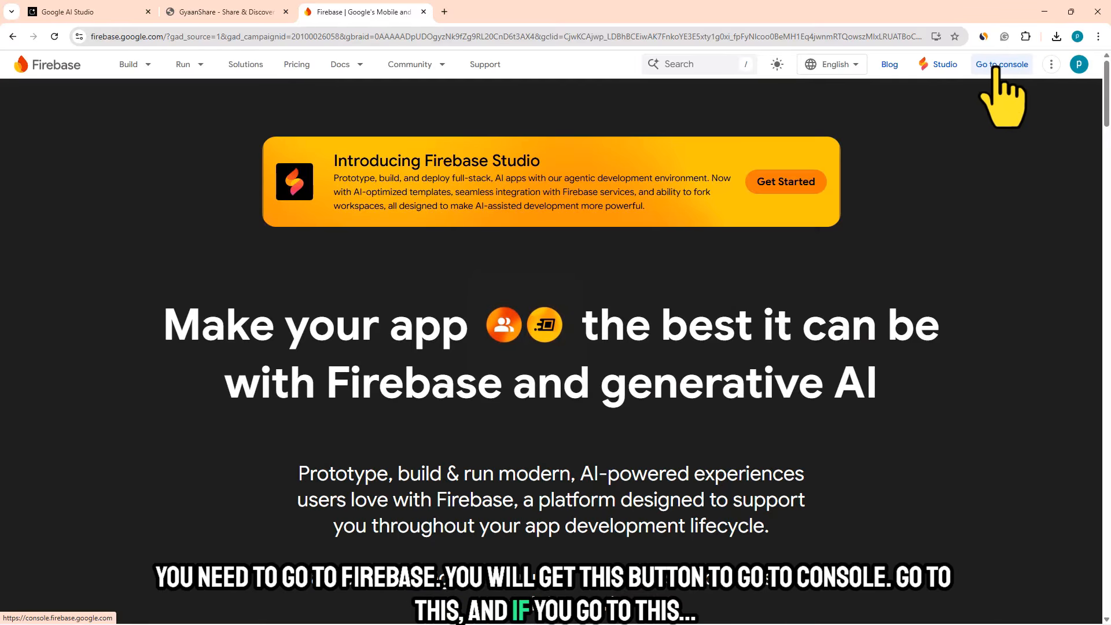
pyautogui.click(997, 68)
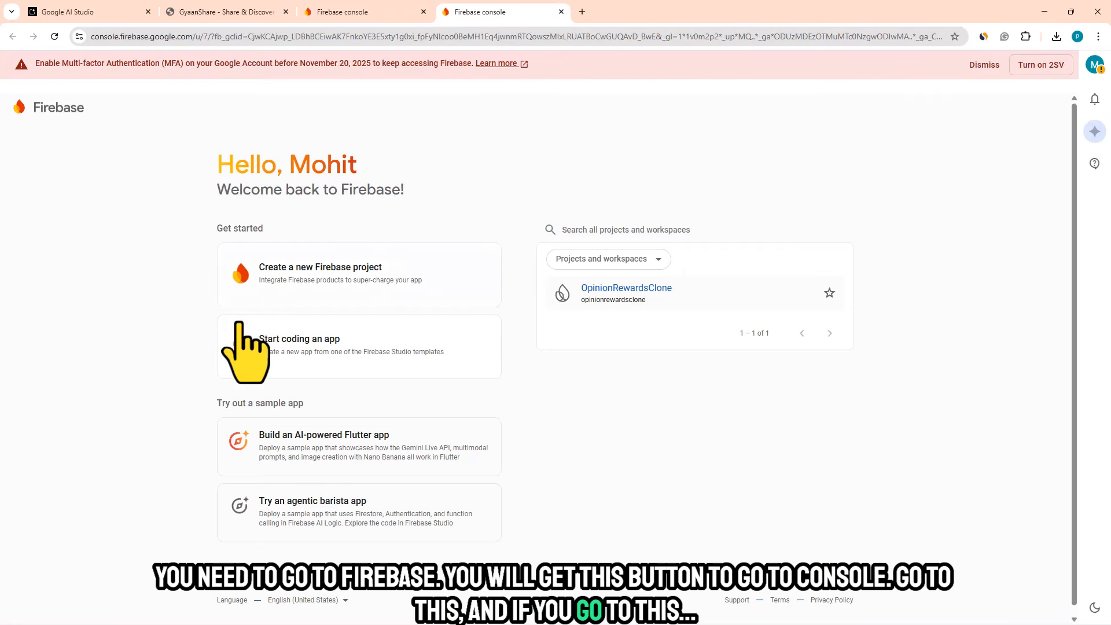
pyautogui.click(978, 65)
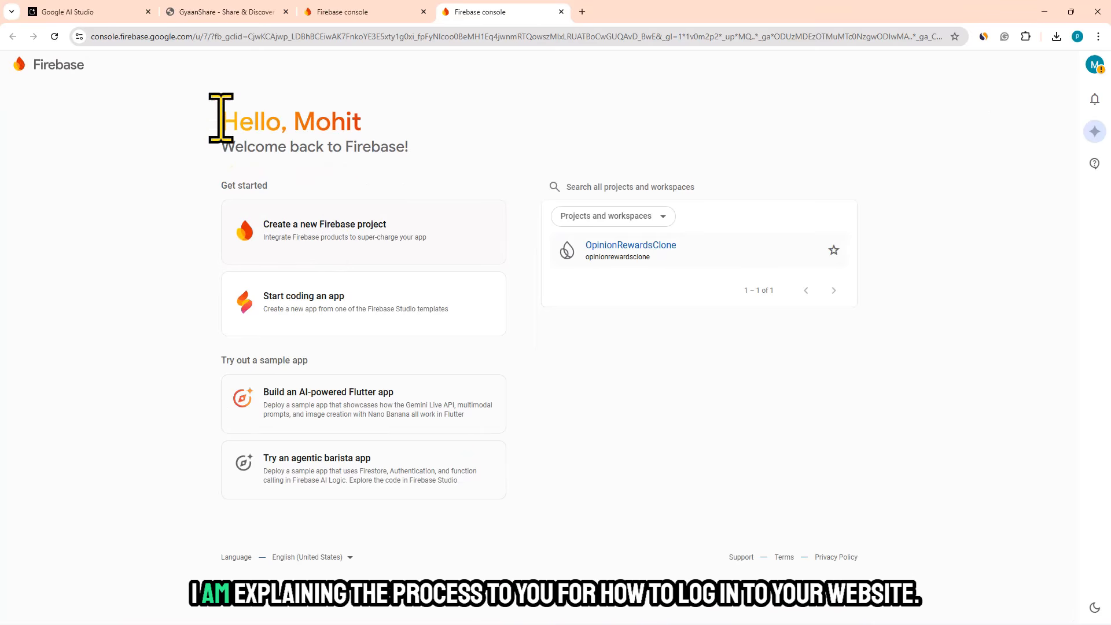
# - Check the GyaanShare page's Google sign-in option and close the extra Firebase console tab that demands multi-factor authentication
pyautogui.click(179, 12)
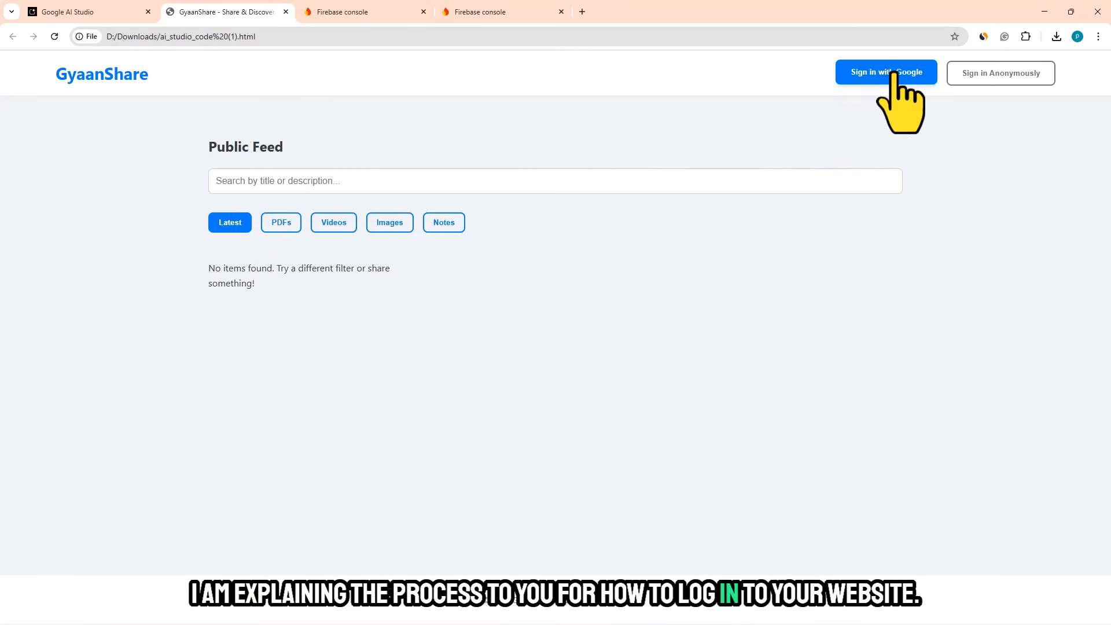
pyautogui.click(342, 13)
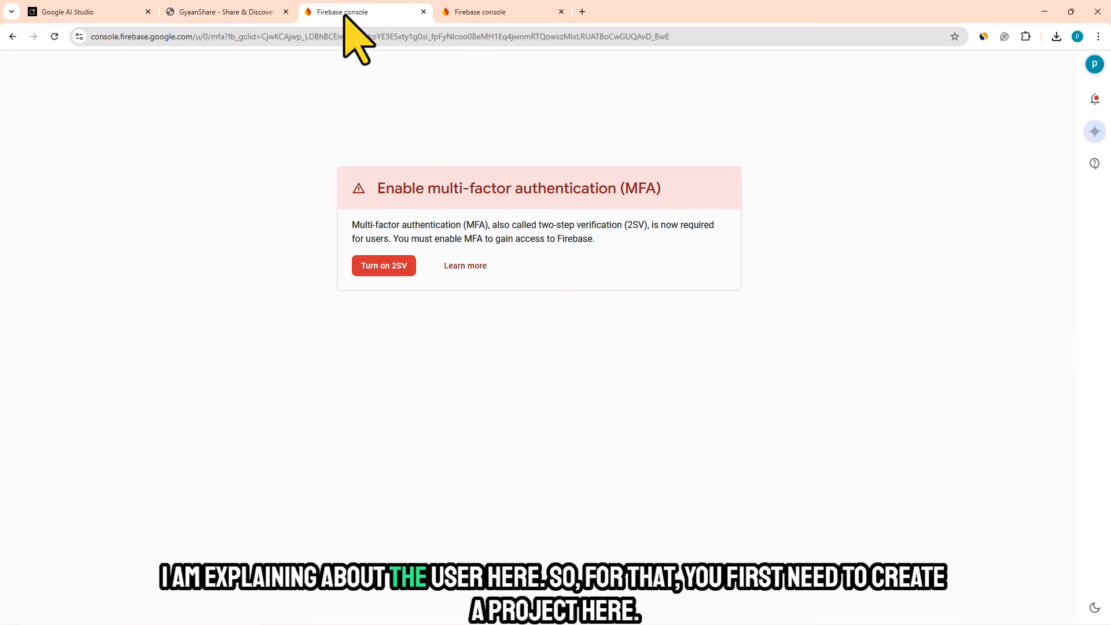
pyautogui.click(423, 11)
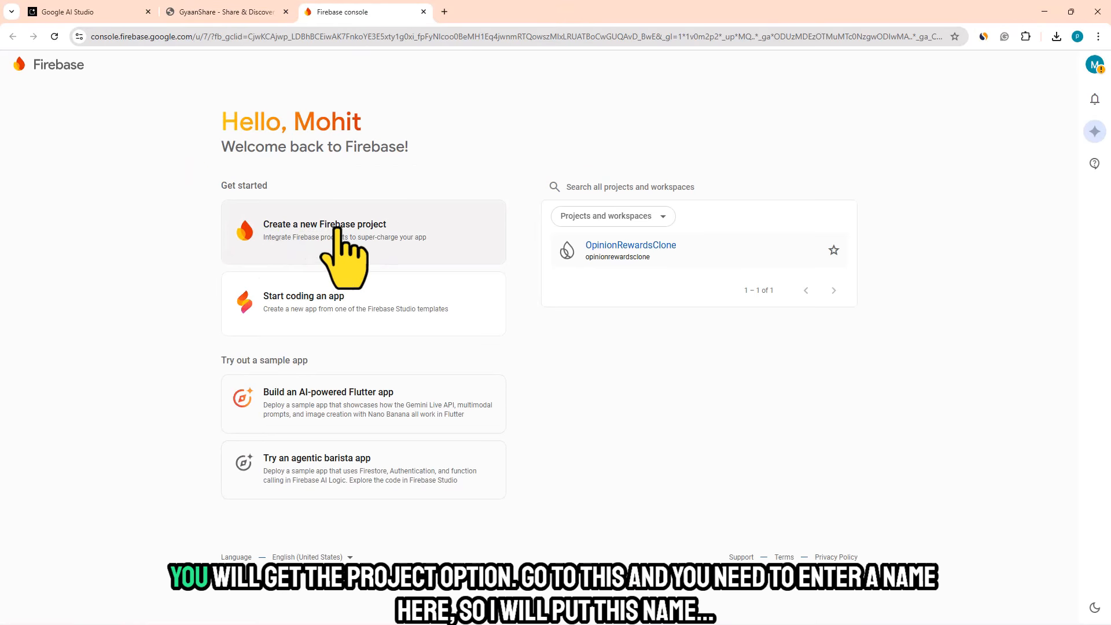
# - Start a new Firebase project and name it GyaanShare, copying the name from the website's header
pyautogui.click(345, 254)
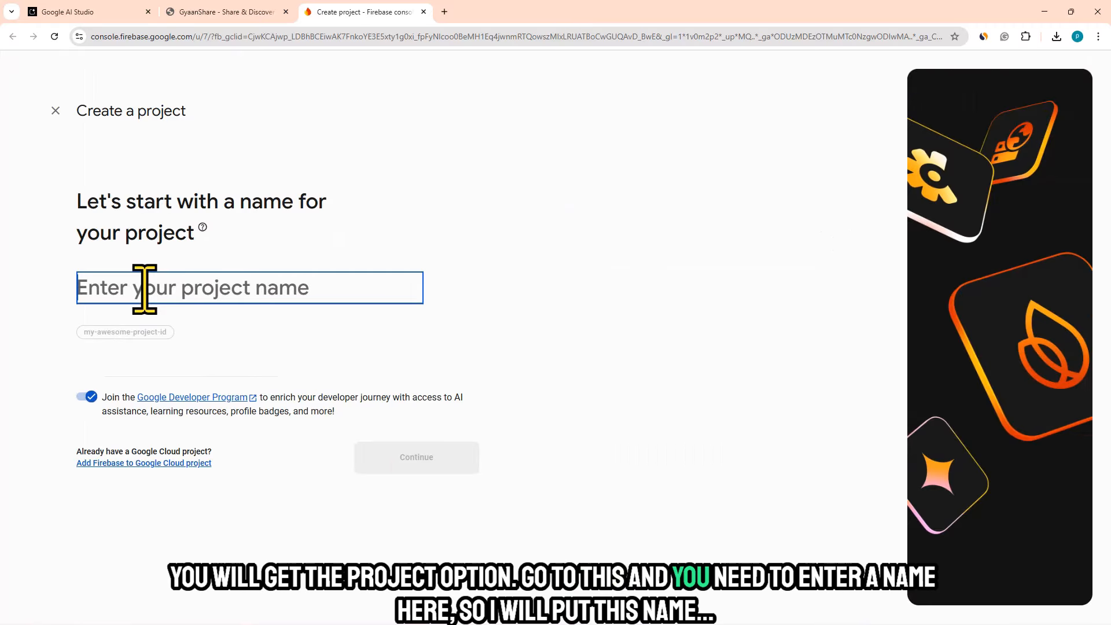
pyautogui.click(208, 12)
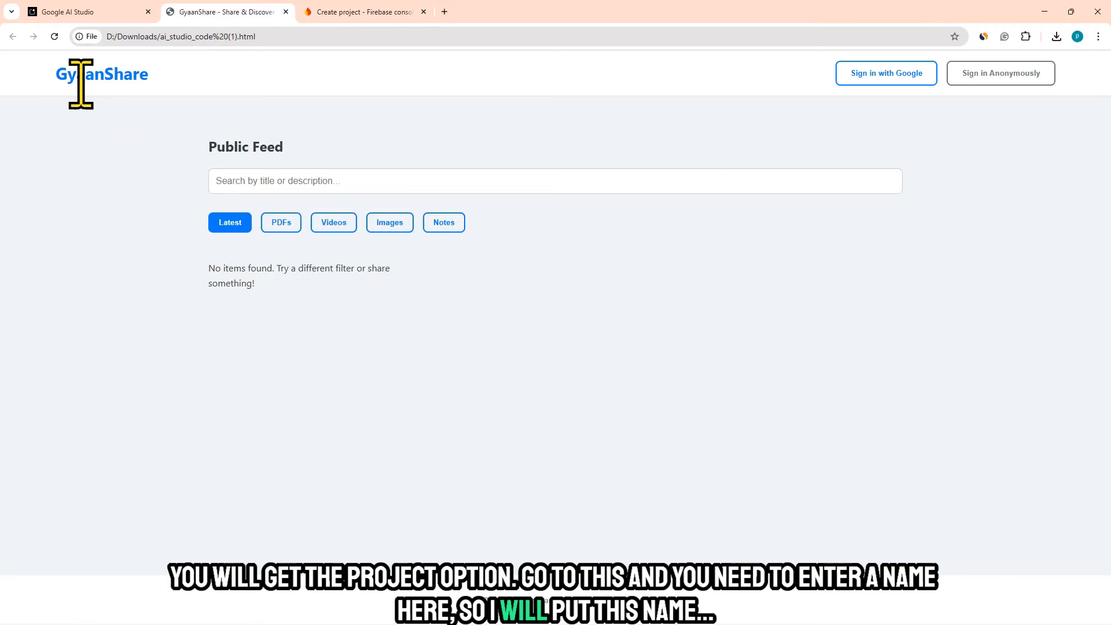
pyautogui.moveTo(55, 74); pyautogui.dragTo(149, 71)
pyautogui.rightClick(149, 71)
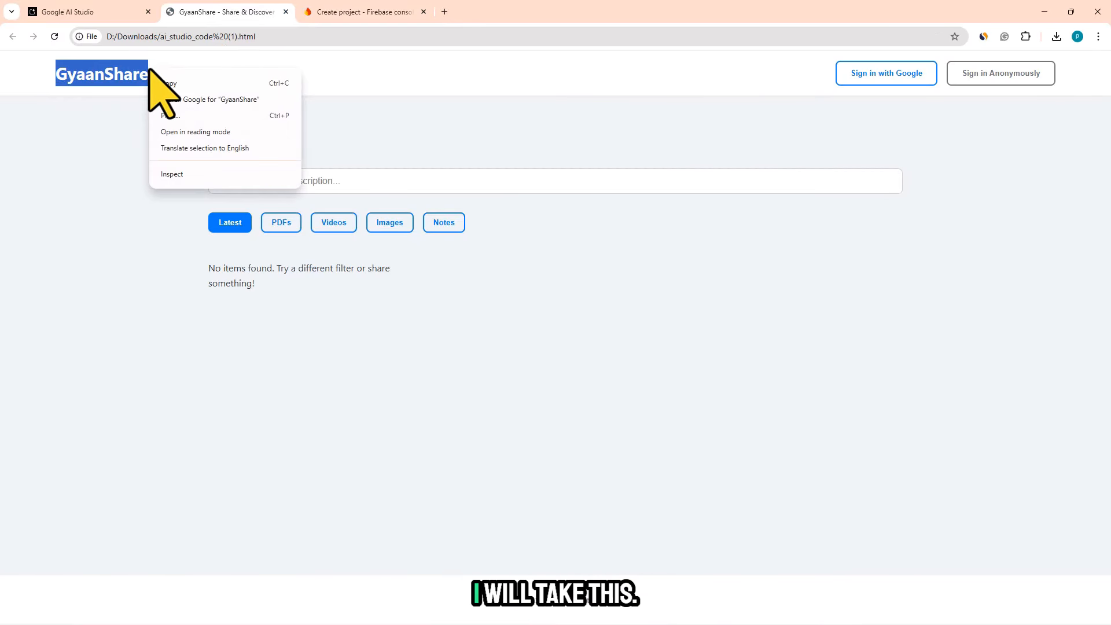
pyautogui.click(168, 84)
pyautogui.click(399, 12)
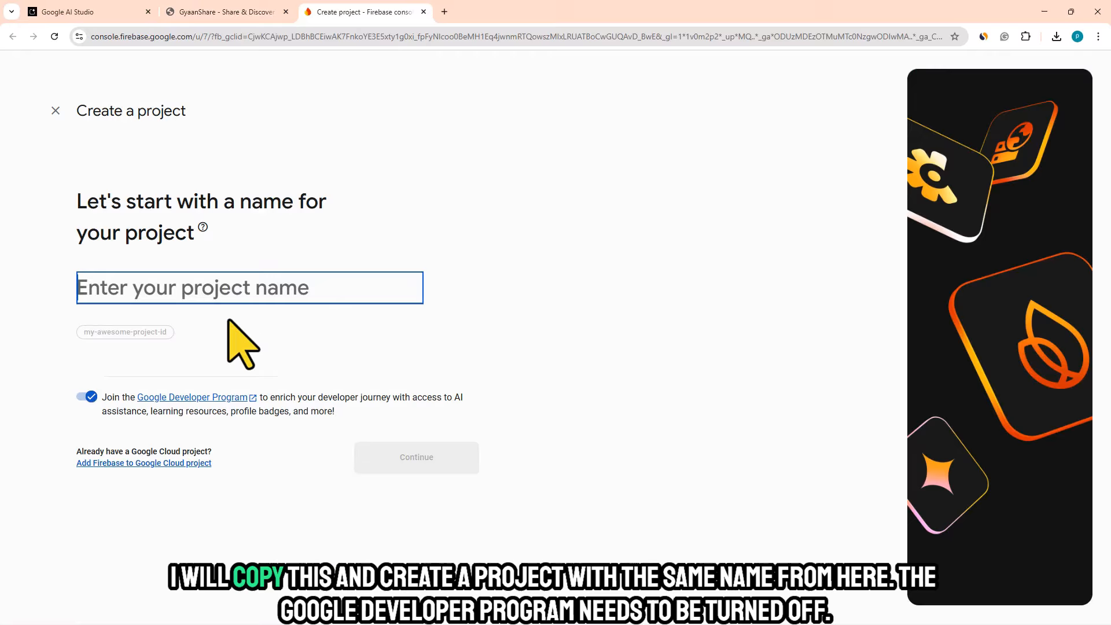
pyautogui.rightClick(173, 289)
pyautogui.click(199, 429)
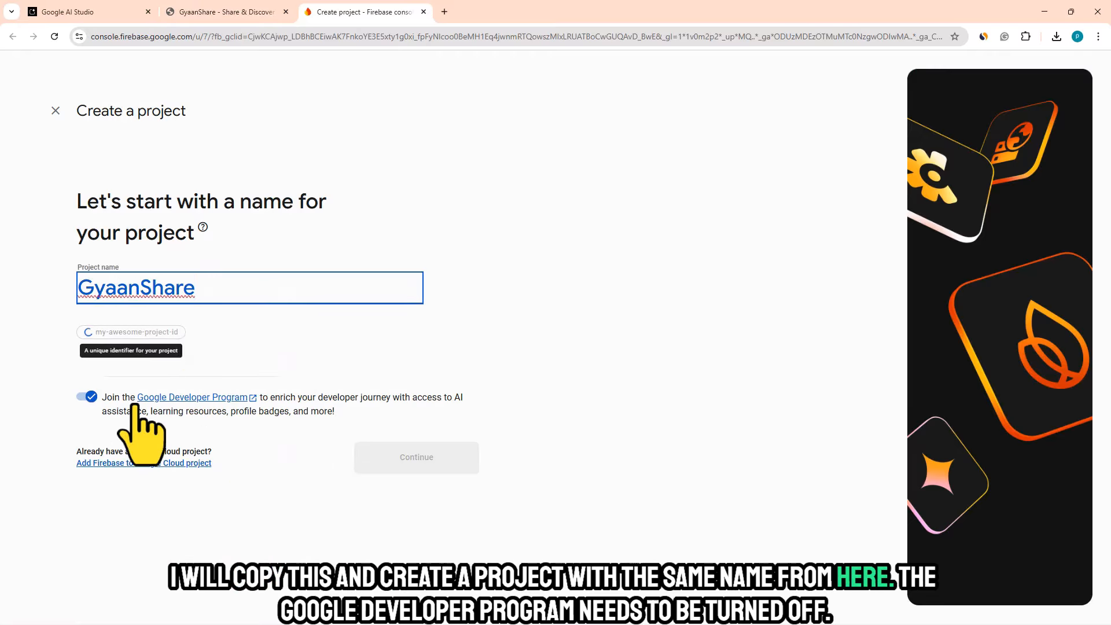
# - Create the project with the Google Developer Program, Gemini in Firebase and Google Analytics turned off, and continue to its overview
pyautogui.click(86, 397)
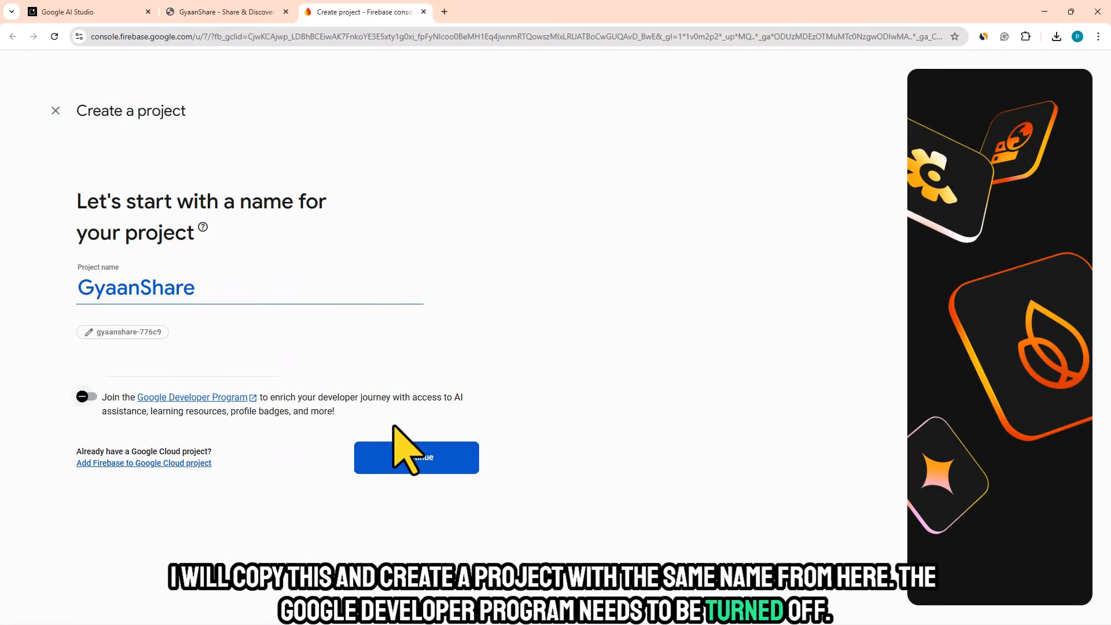
pyautogui.click(398, 462)
pyautogui.click(86, 441)
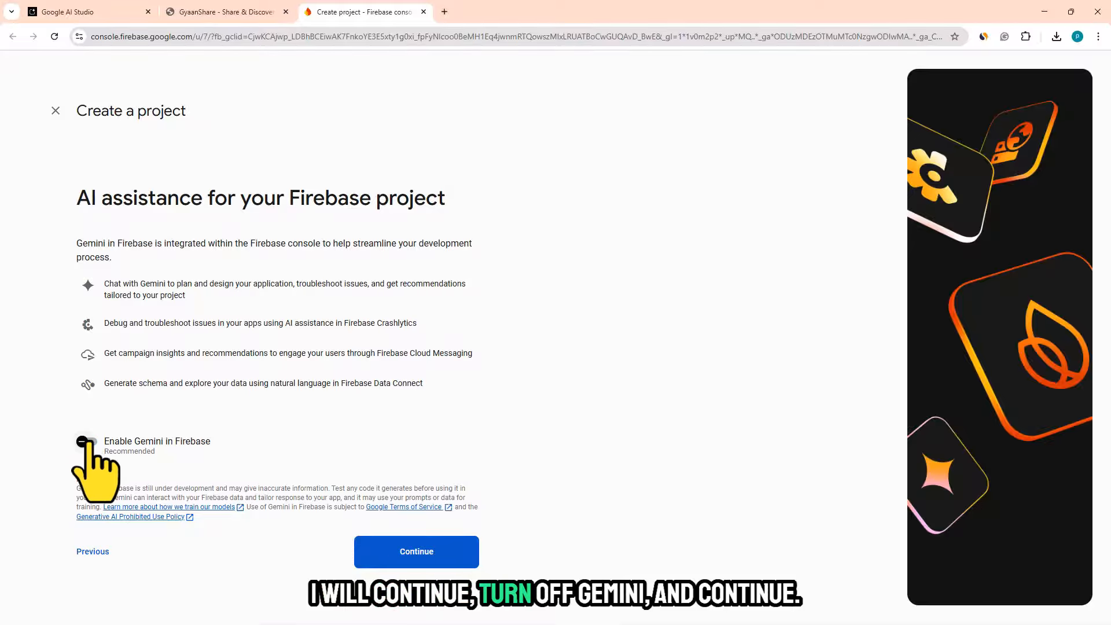
pyautogui.click(412, 554)
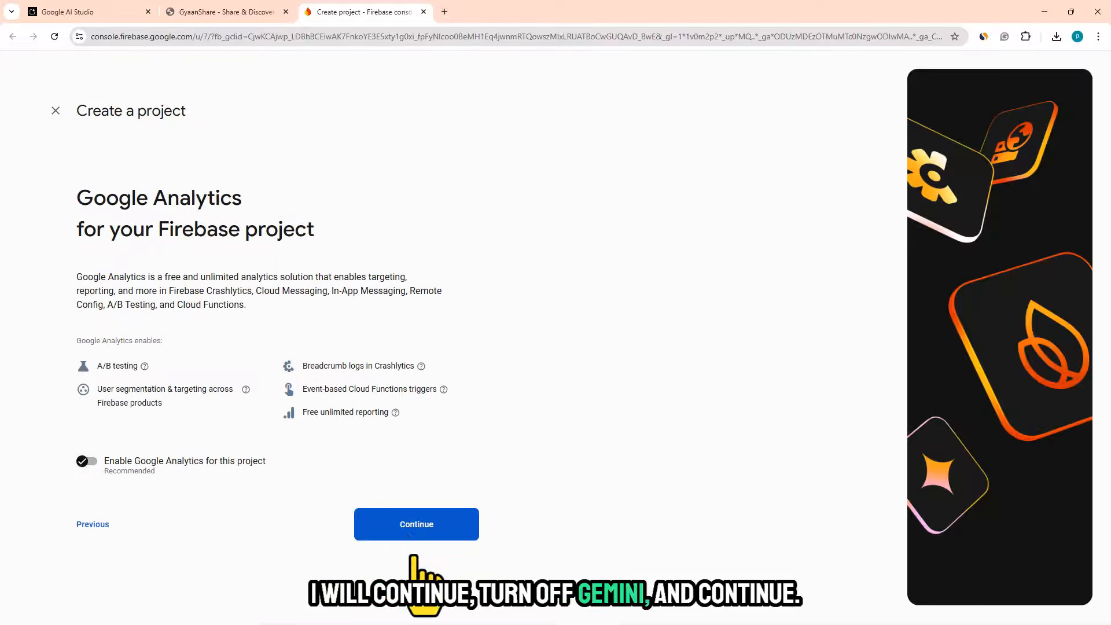
pyautogui.click(87, 461)
pyautogui.click(375, 524)
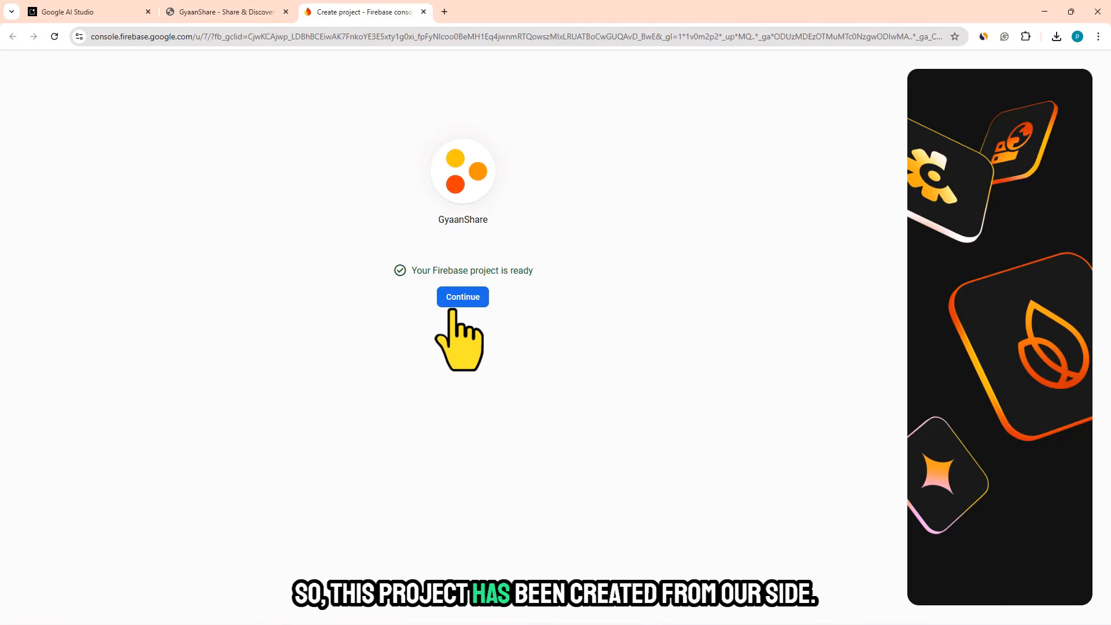
pyautogui.click(460, 296)
pyautogui.click(460, 301)
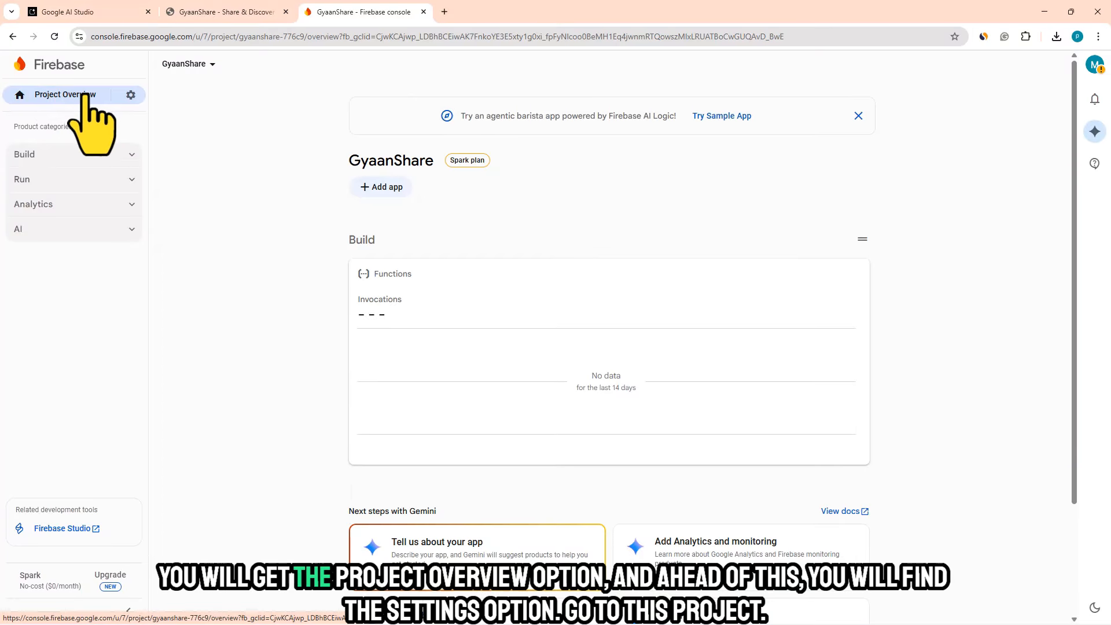
# - From the project settings, register a web app with the nickname GyaanShare, without Firebase Hosting
pyautogui.click(129, 95)
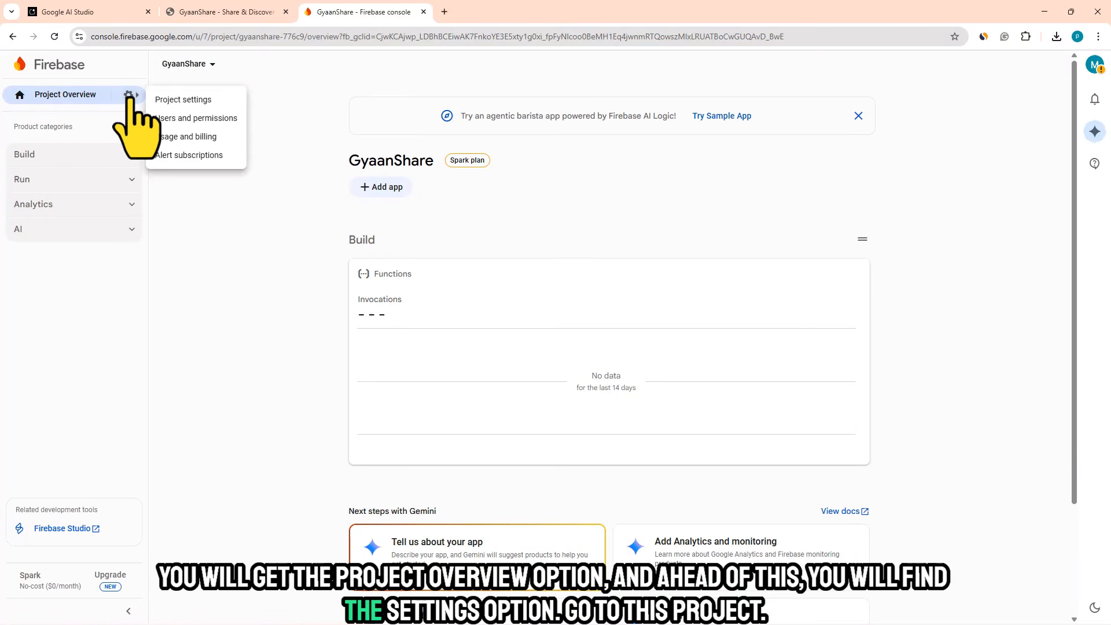
pyautogui.click(179, 100)
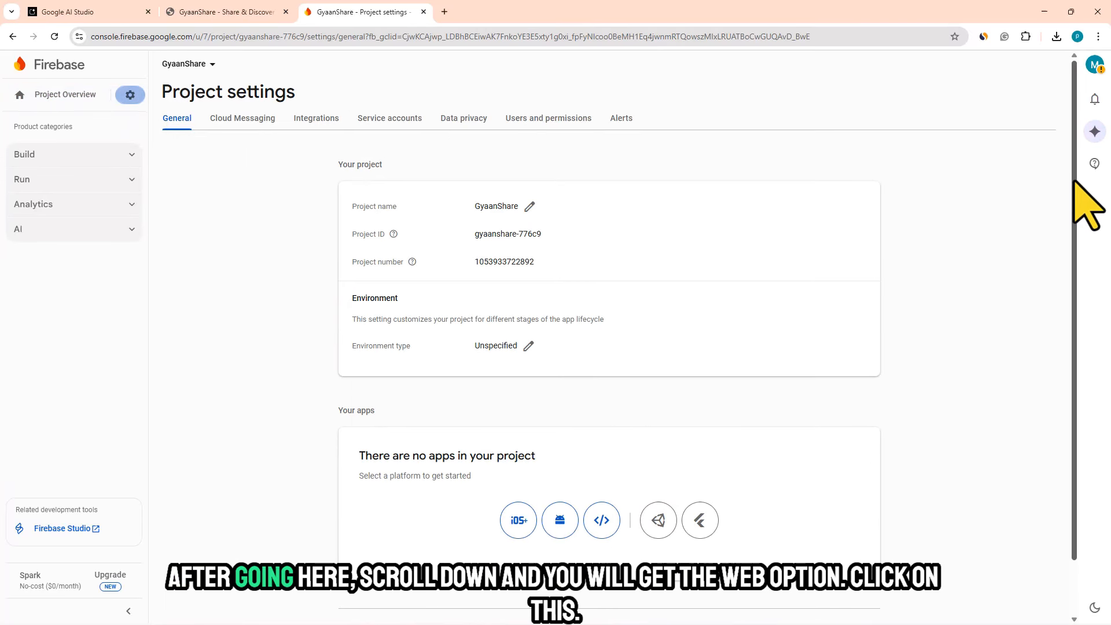
pyautogui.scroll(-1, 1077, 220)
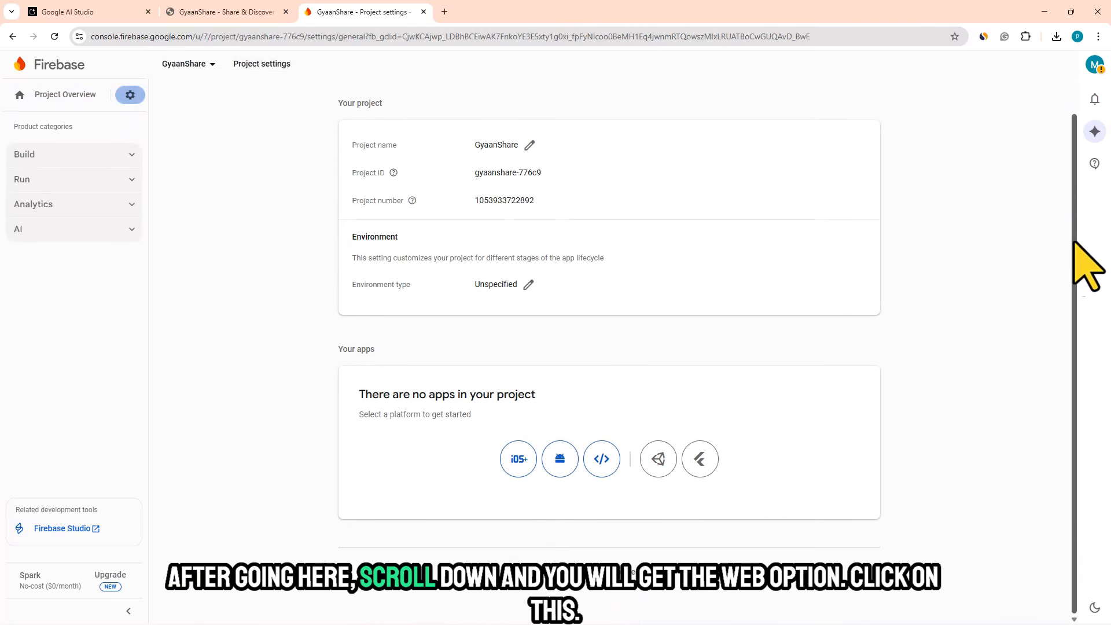
pyautogui.click(601, 459)
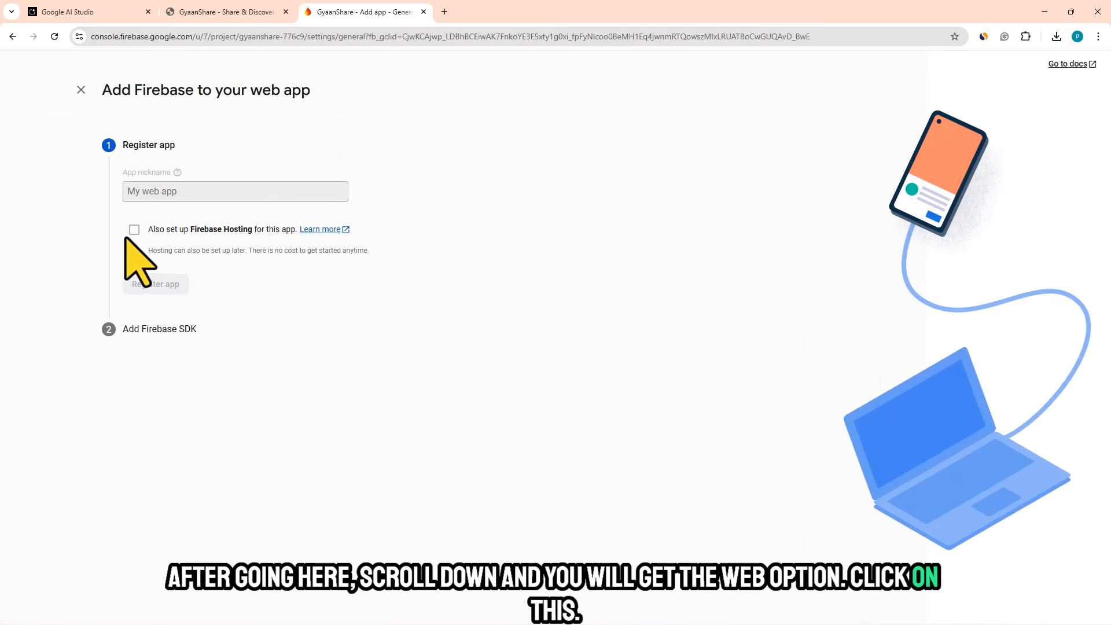
pyautogui.click(161, 191)
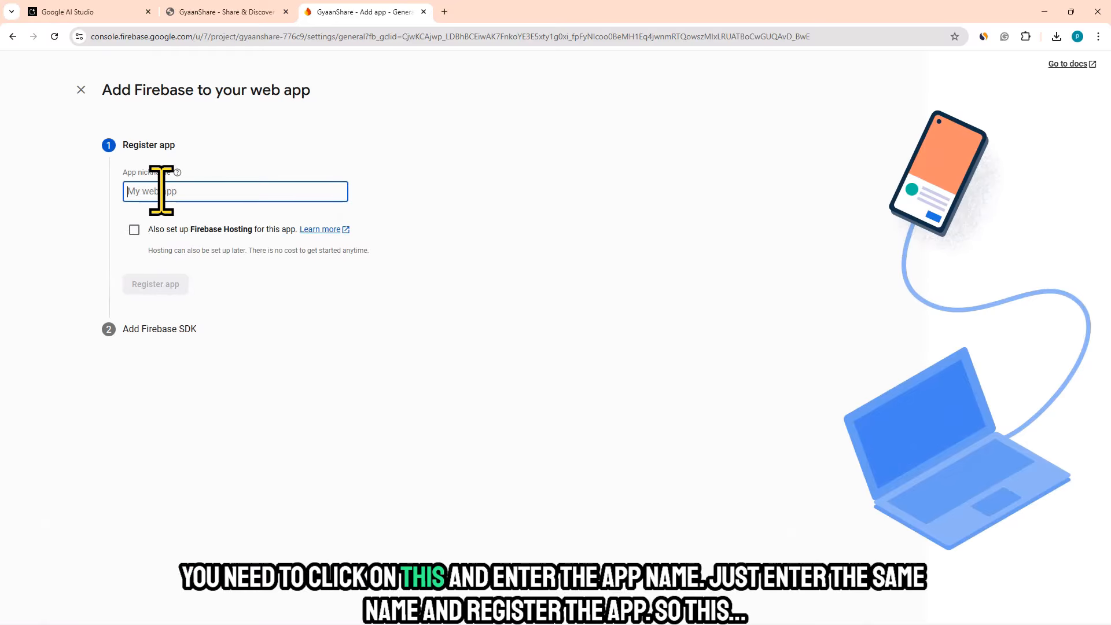
pyautogui.rightClick(161, 191)
pyautogui.click(190, 343)
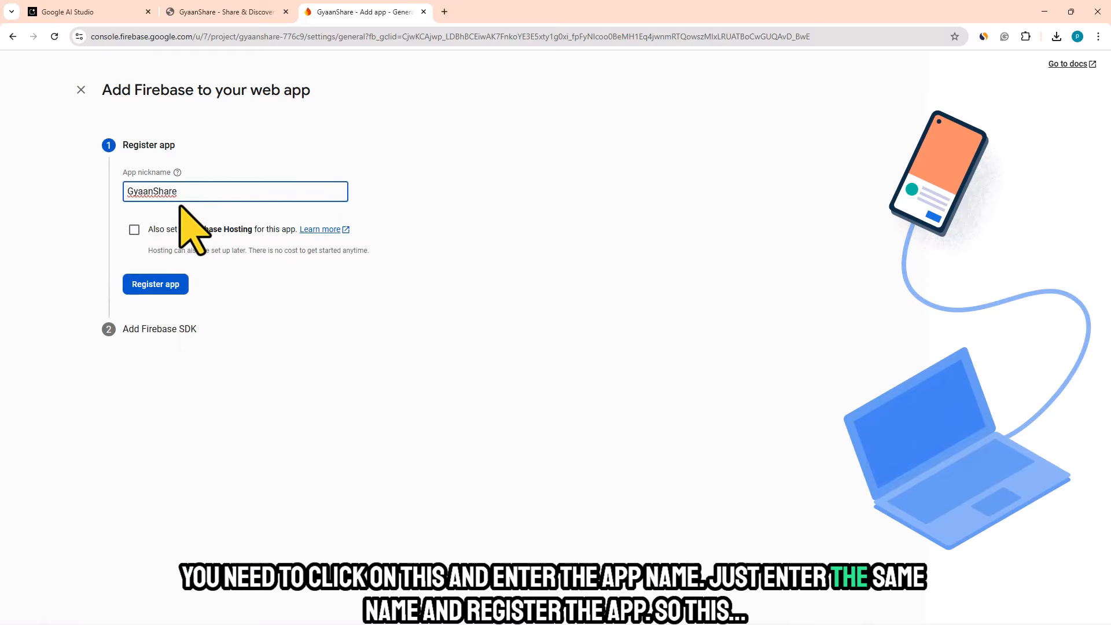
pyautogui.click(155, 284)
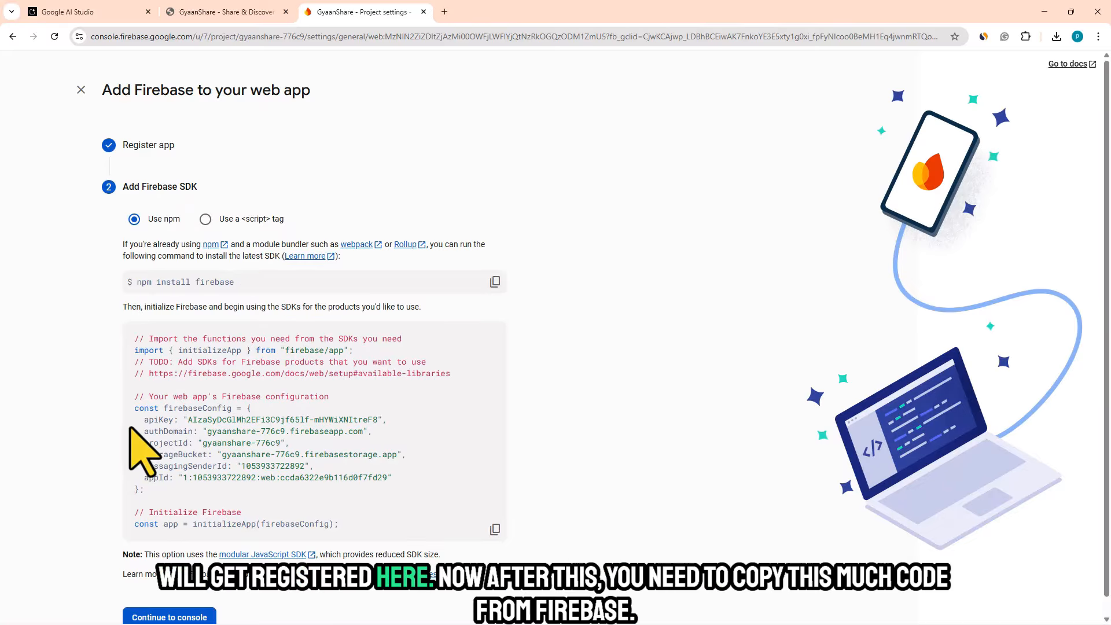
# - Copy the complete firebaseConfig object from the Firebase SDK setup code
pyautogui.moveTo(136, 408); pyautogui.dragTo(147, 492)
pyautogui.rightClick(157, 449)
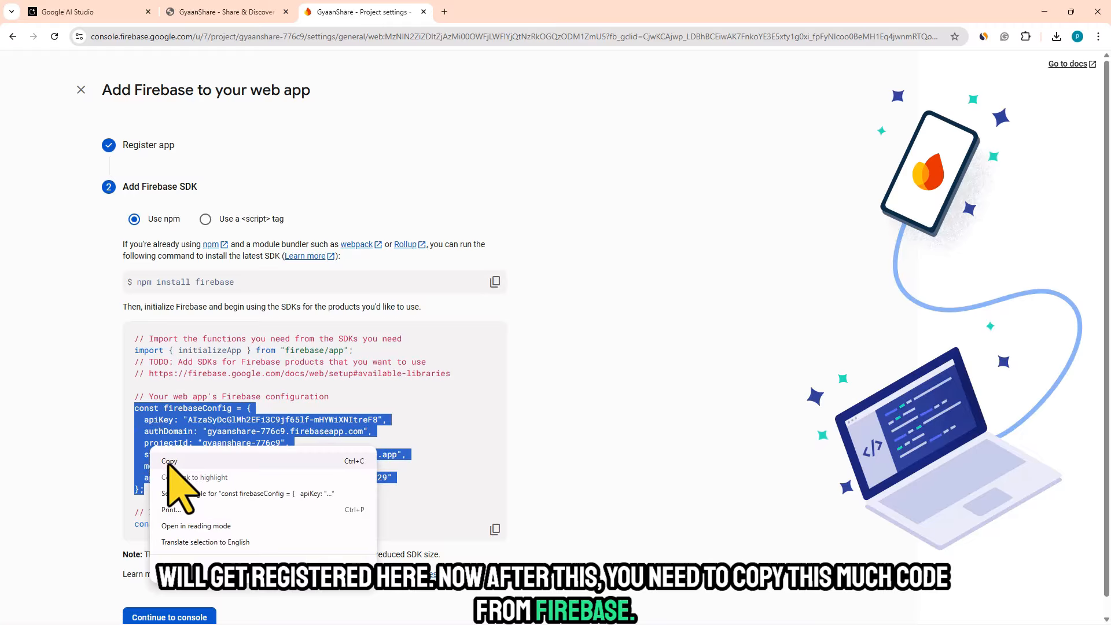
pyautogui.click(171, 456)
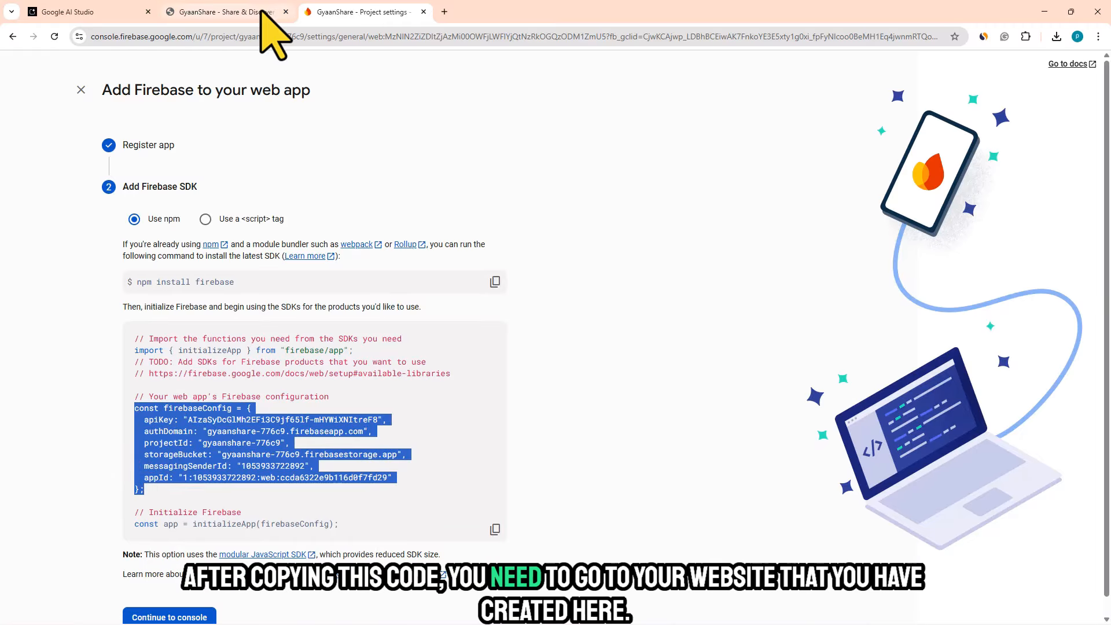
# - Check the downloaded ai_studio_code (1).html page in the browser and open that file from the Downloads folder in Notepad for editing
pyautogui.click(191, 11)
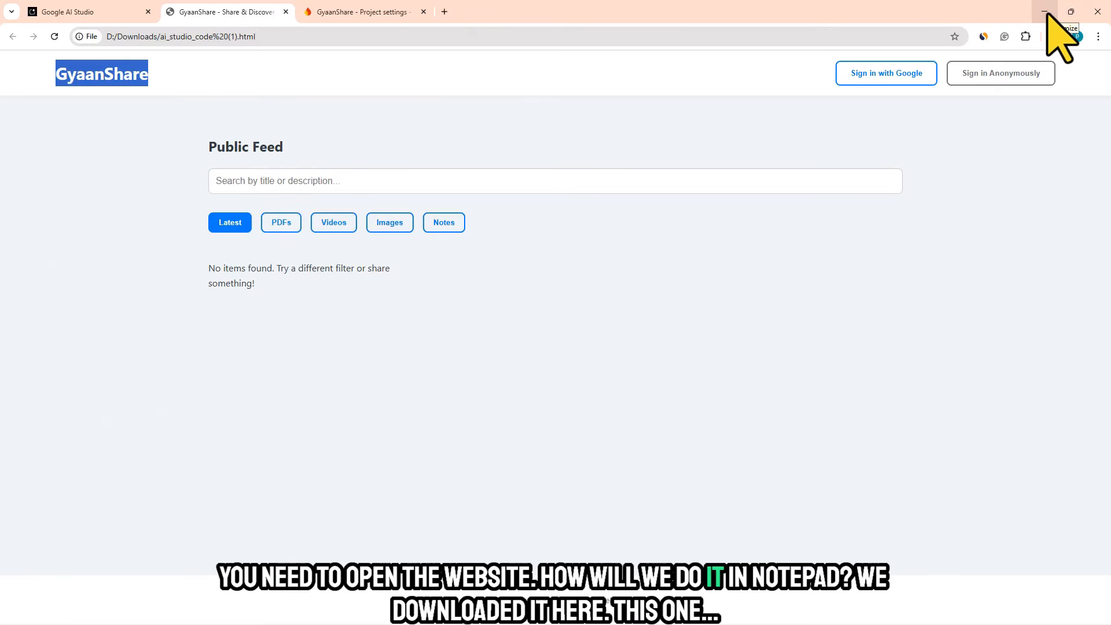
pyautogui.click(1045, 12)
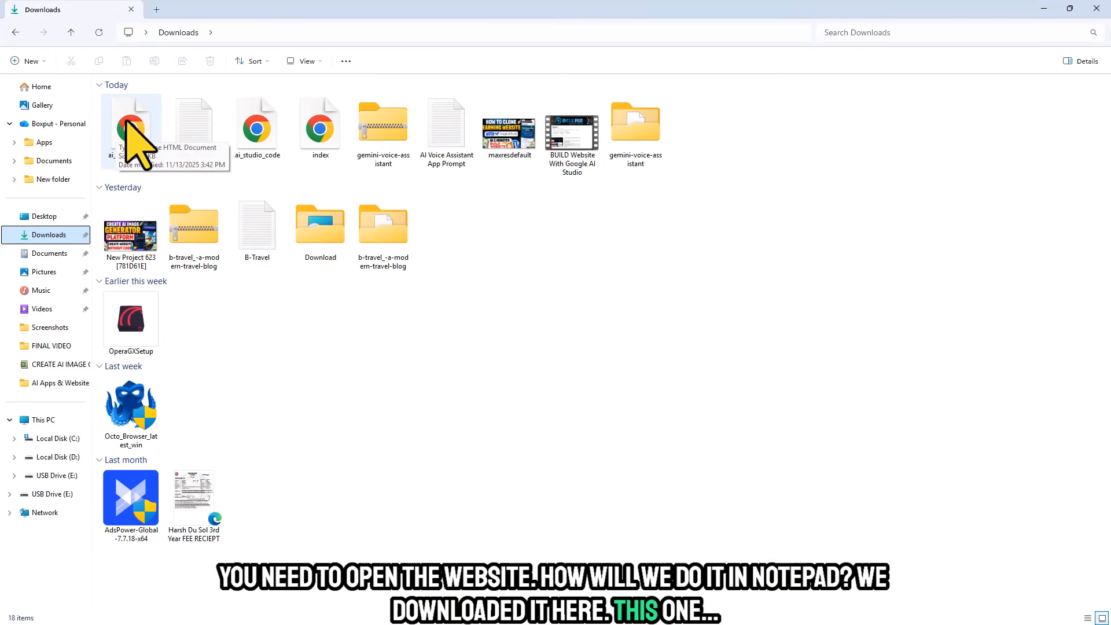
pyautogui.doubleClick(126, 124)
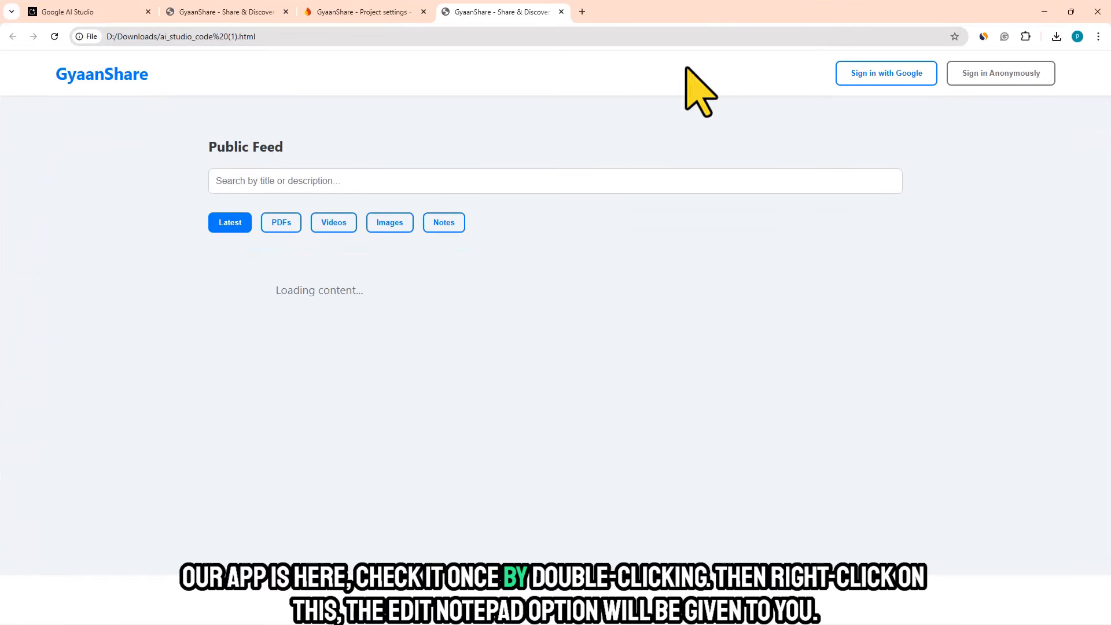
pyautogui.click(1045, 11)
pyautogui.rightClick(128, 123)
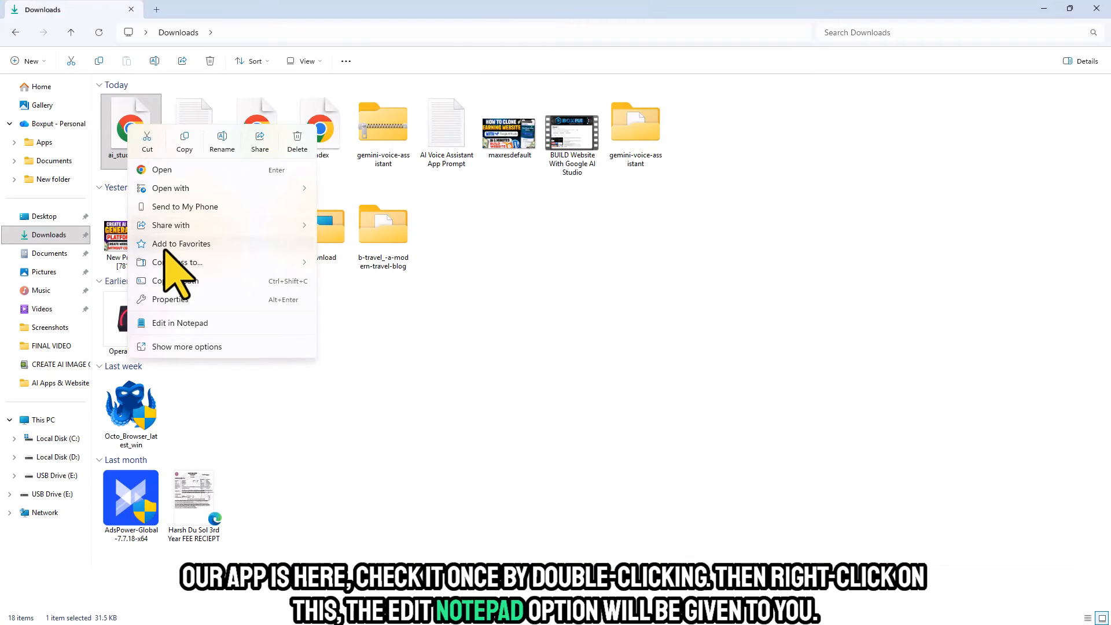
pyautogui.click(176, 324)
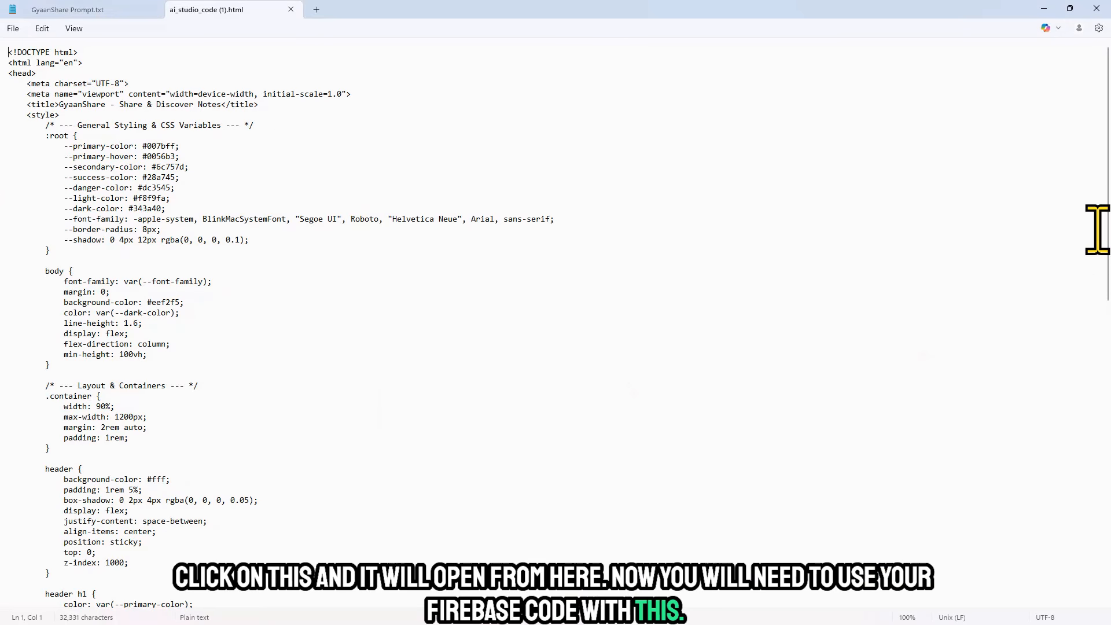
# - Replace the placeholder firebaseConfig object in the HTML code with the copied Firebase configuration, including its API key, and save the file
pyautogui.scroll(-10, 556, 323)
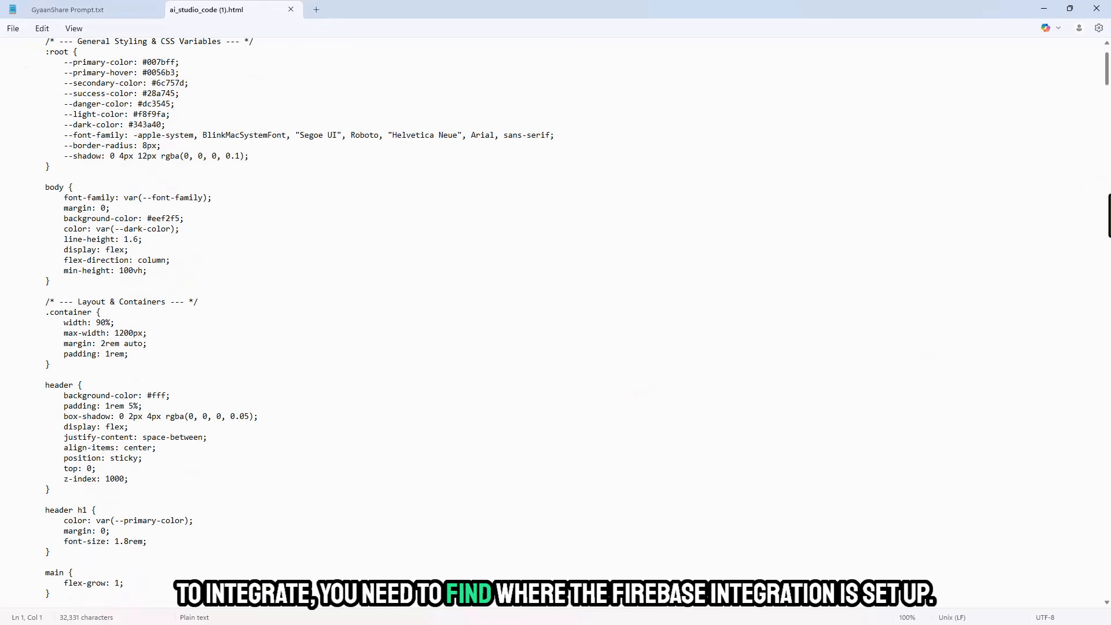
pyautogui.scroll(-14, 1109, 230)
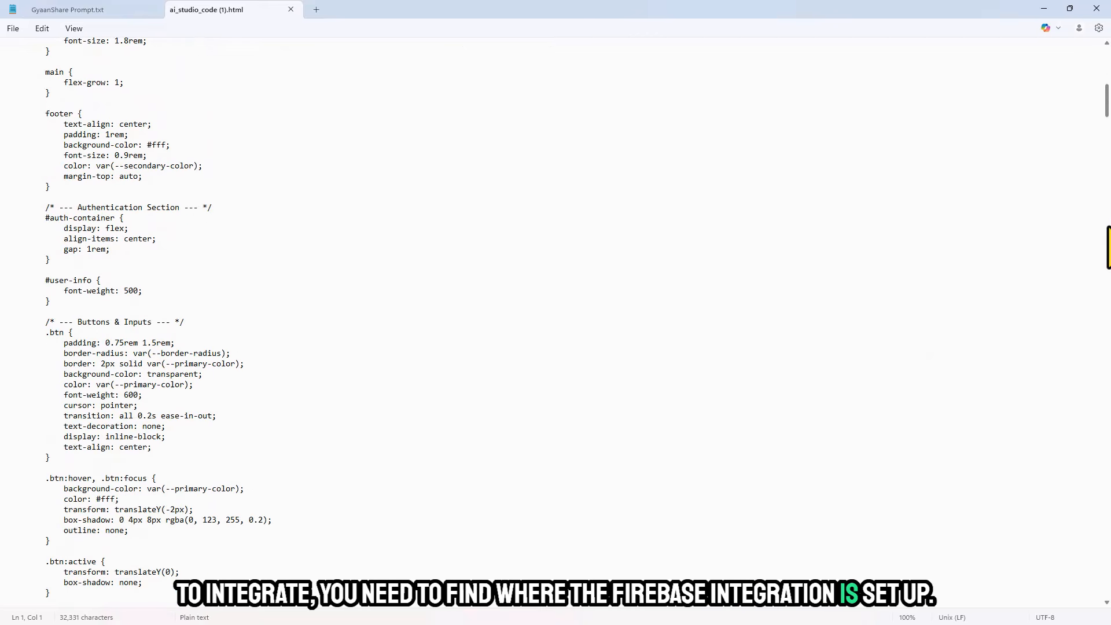
pyautogui.scroll(-16, 1107, 239)
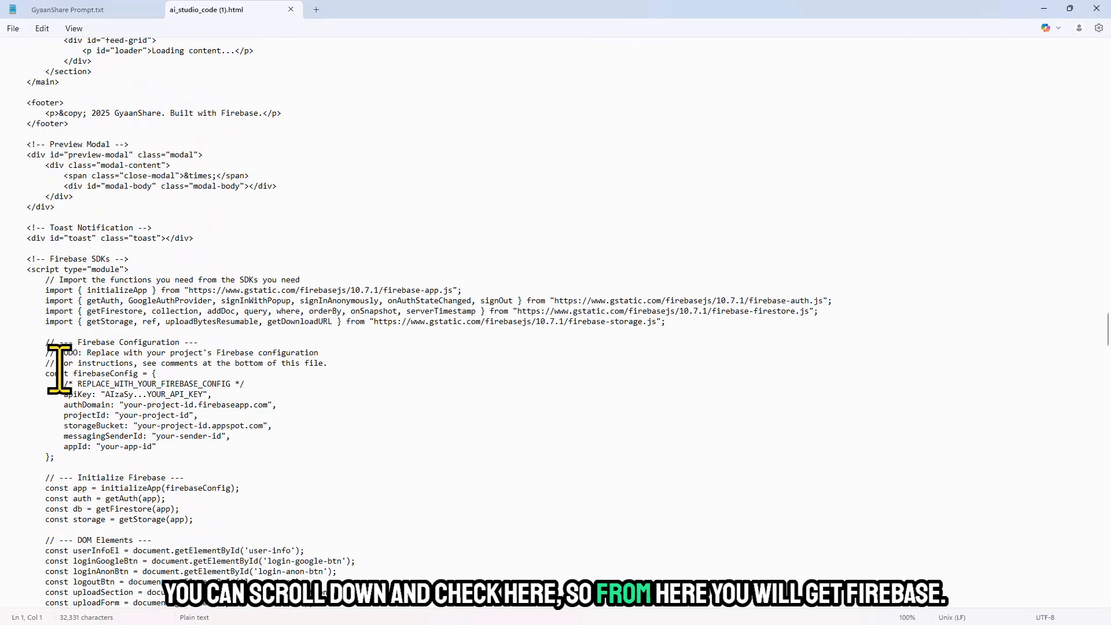
pyautogui.moveTo(60, 346); pyautogui.dragTo(207, 346)
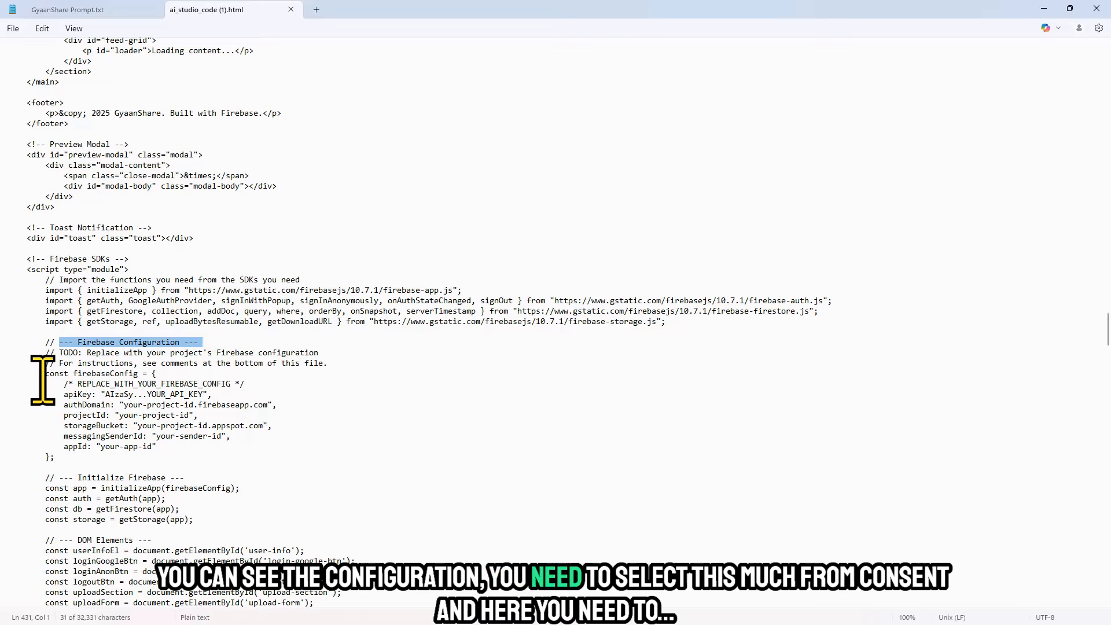
pyautogui.moveTo(45, 375); pyautogui.dragTo(79, 458)
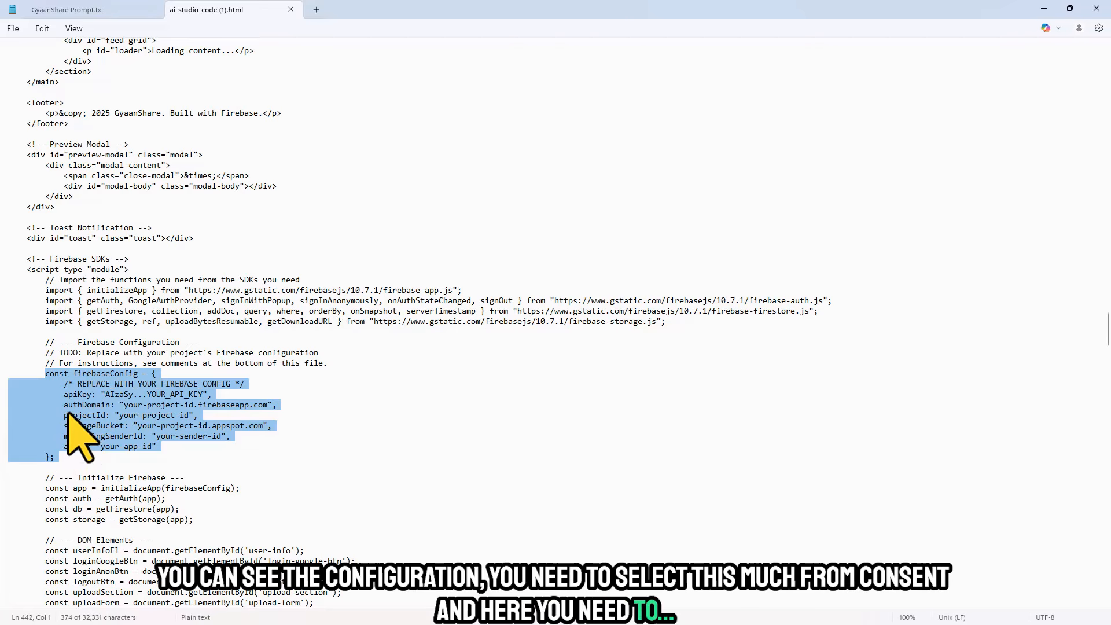
pyautogui.hotkey('ctrl', 'v')
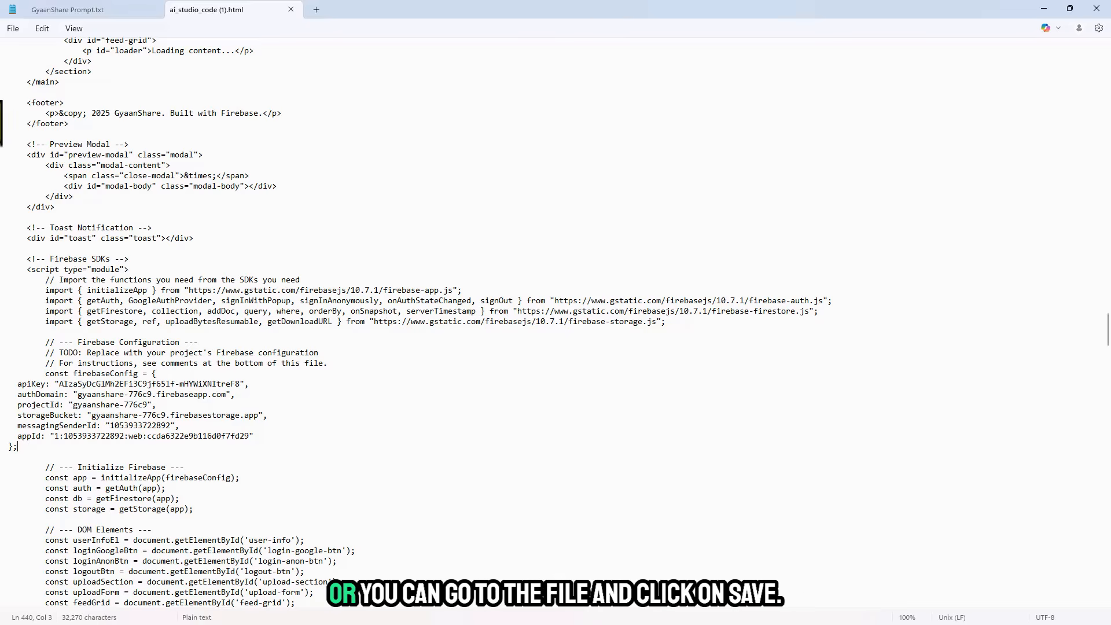
pyautogui.click(11, 29)
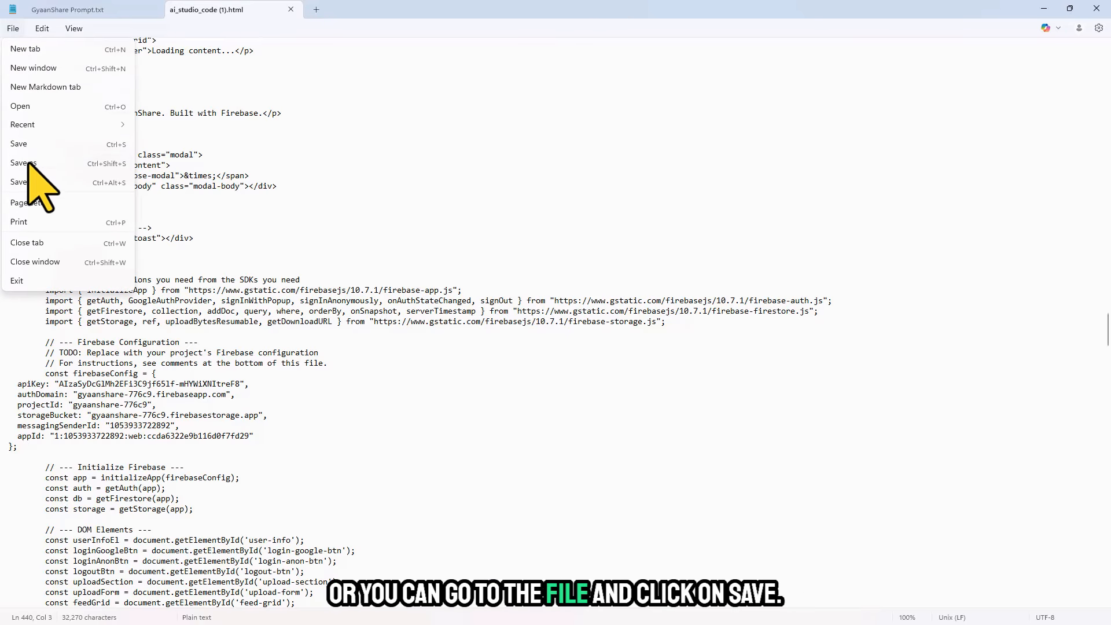
pyautogui.click(23, 144)
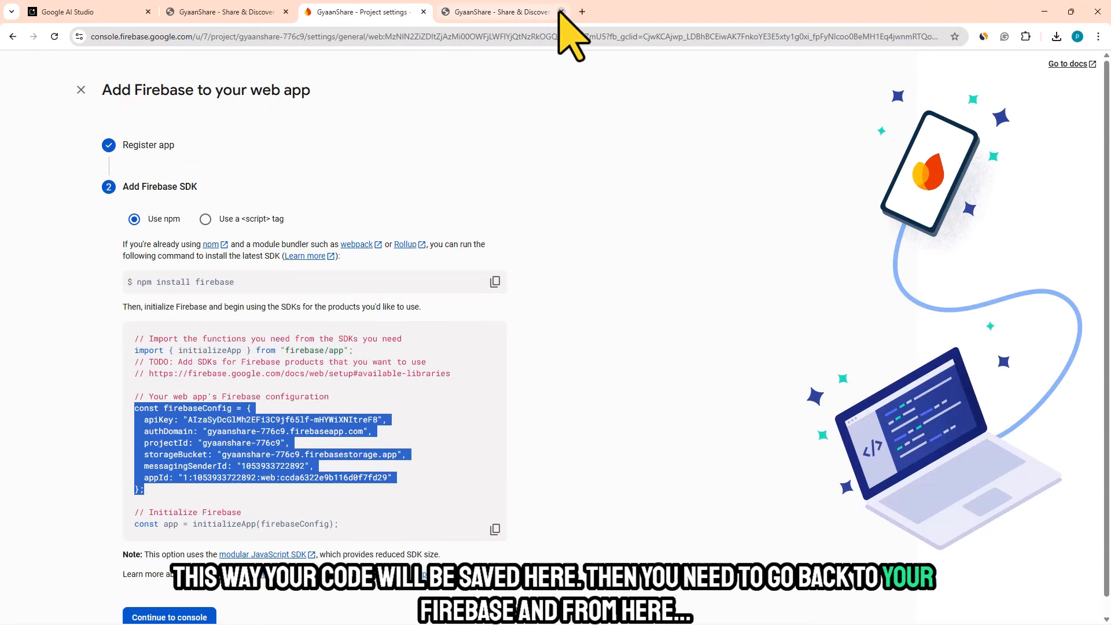
# - Close both GyaanShare website tabs, leave the web app setup in Firebase, and start Authentication for the GyaanShare project
pyautogui.click(560, 11)
pyautogui.click(285, 11)
pyautogui.click(81, 90)
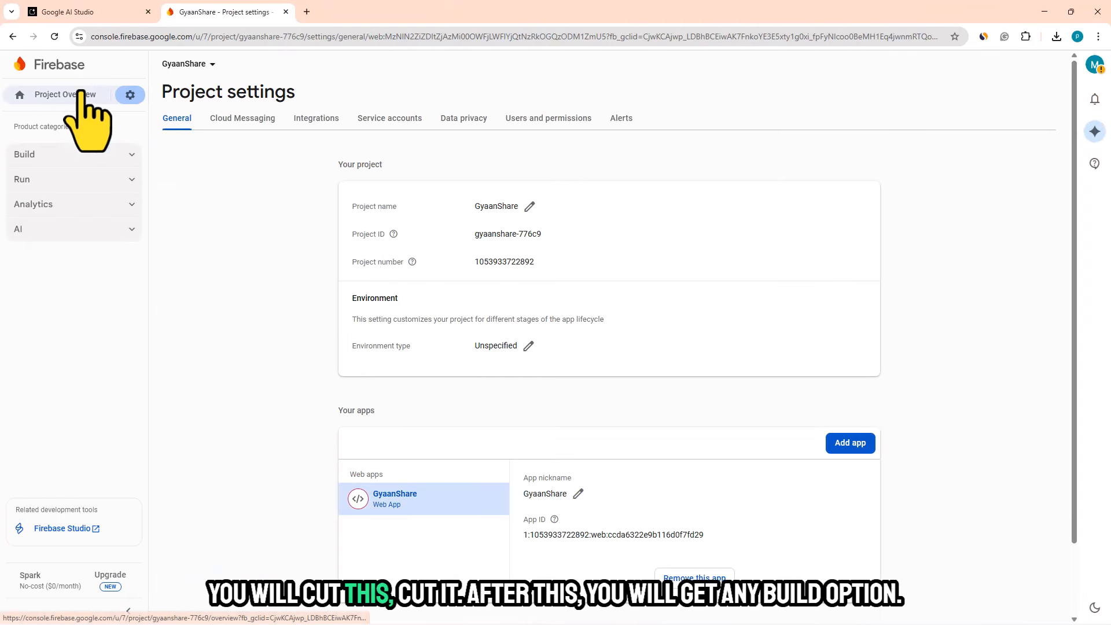
pyautogui.click(68, 155)
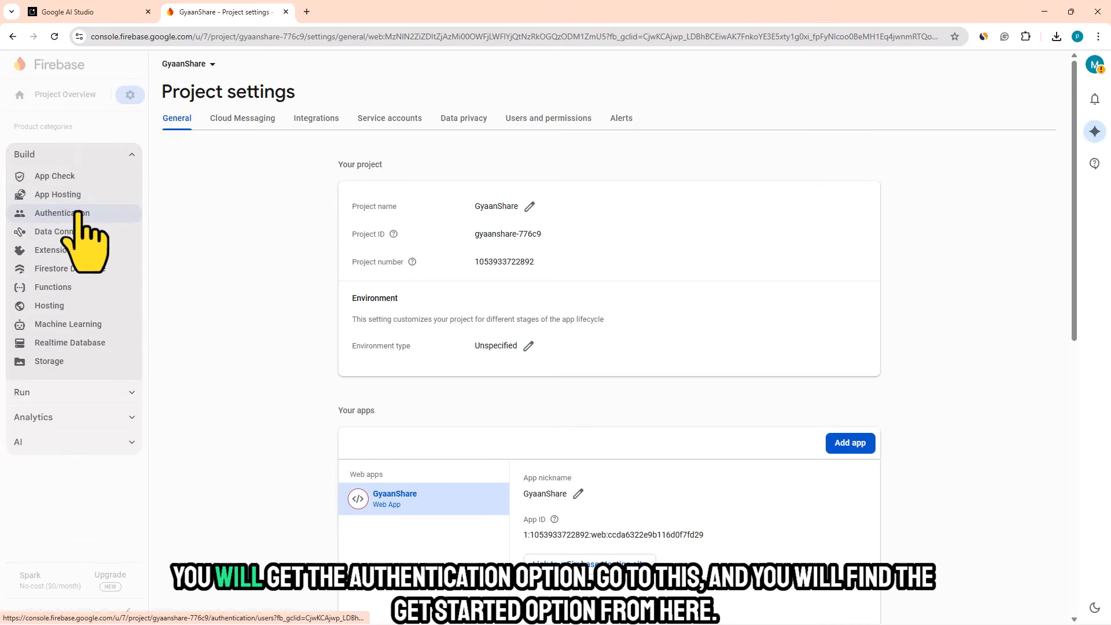
pyautogui.click(76, 214)
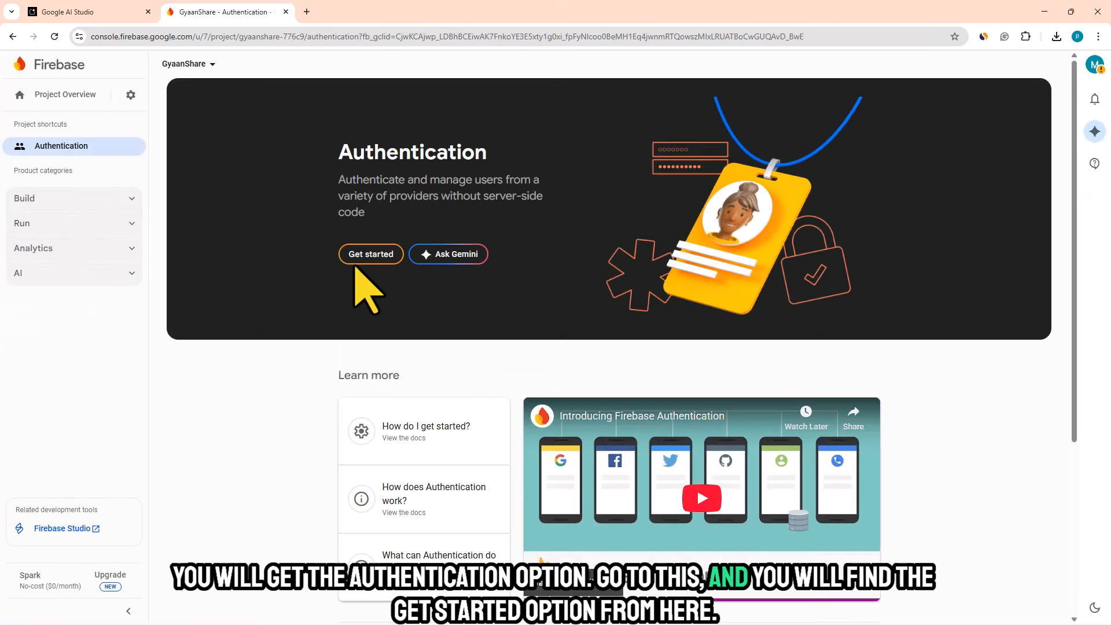
pyautogui.click(366, 255)
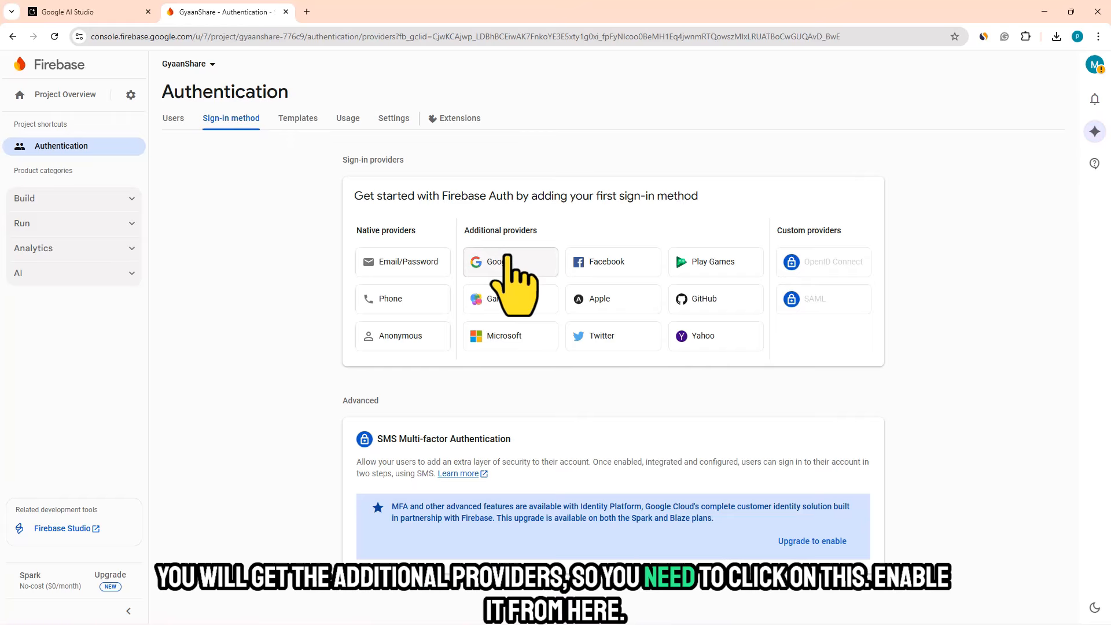
# - Enable Google as a sign-in provider, choose the account's e-mail as the project's support email, and save
pyautogui.click(493, 261)
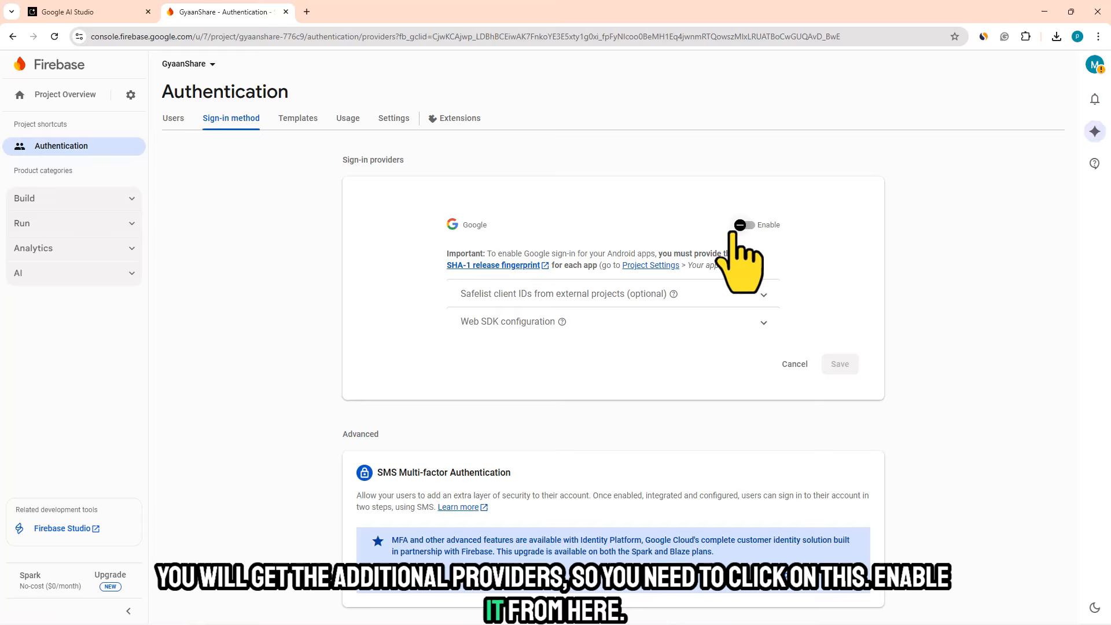
pyautogui.click(741, 225)
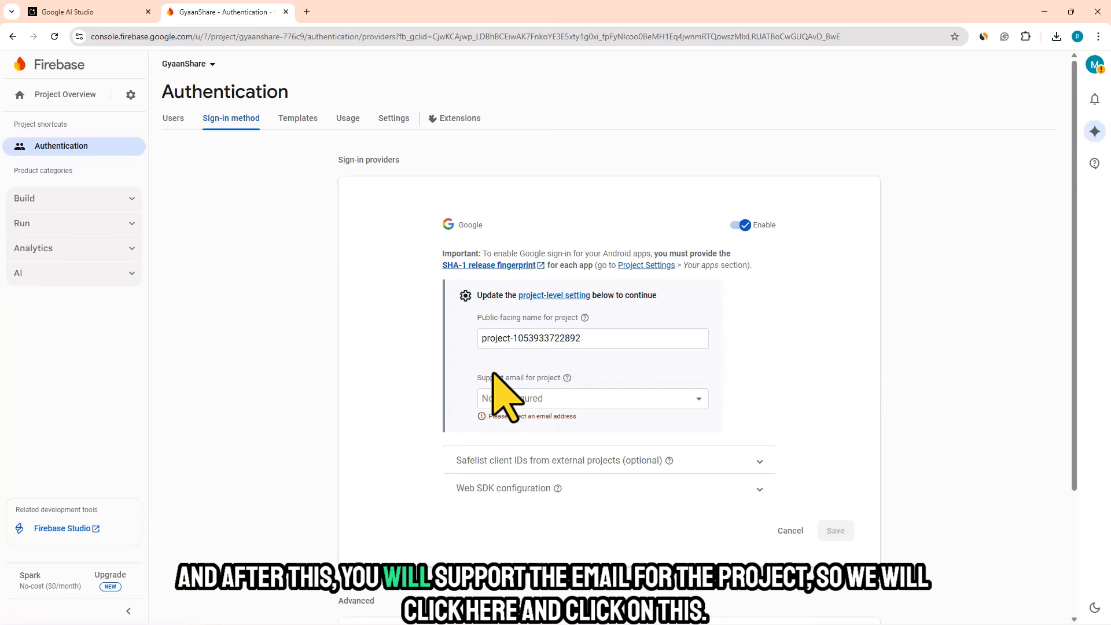
pyautogui.click(550, 399)
pyautogui.click(519, 423)
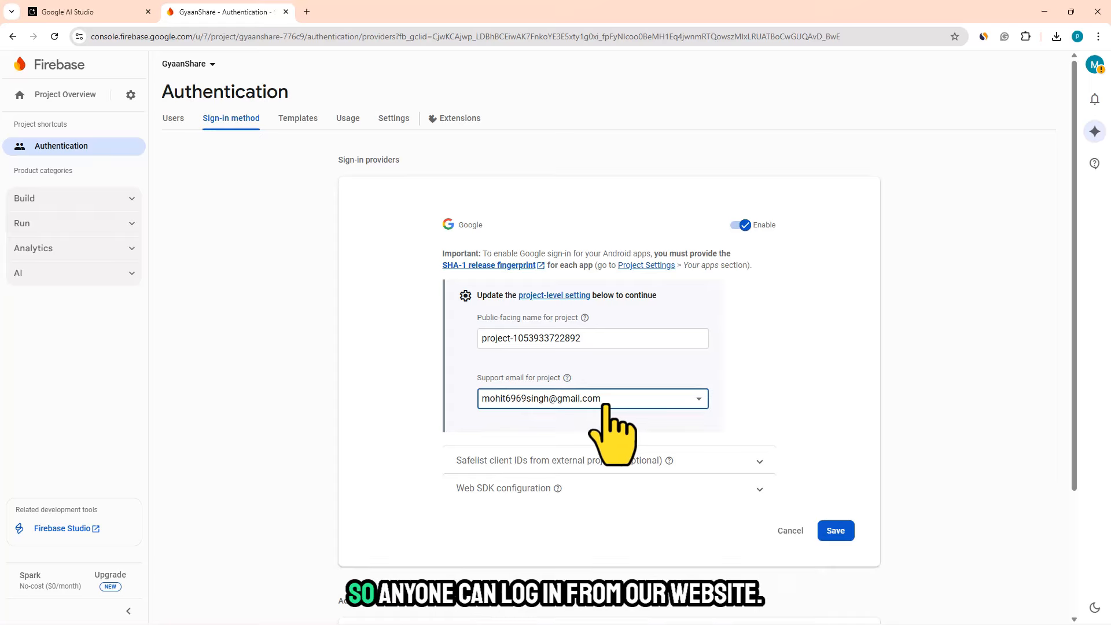
pyautogui.click(836, 531)
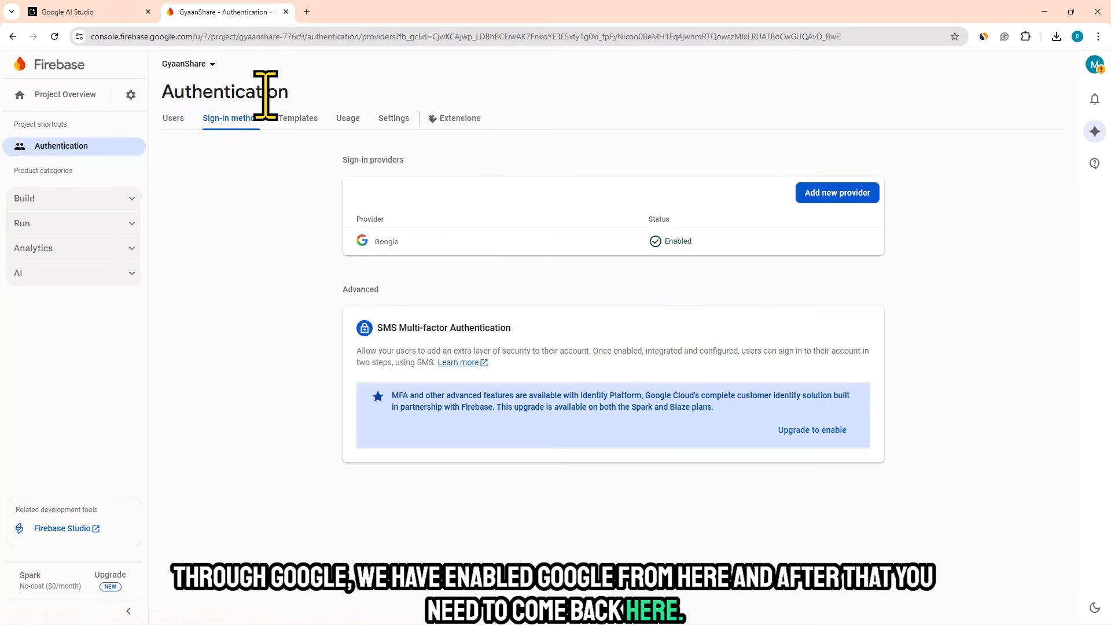
# - Add Anonymous as a second sign-in provider, enable it and save
pyautogui.click(832, 197)
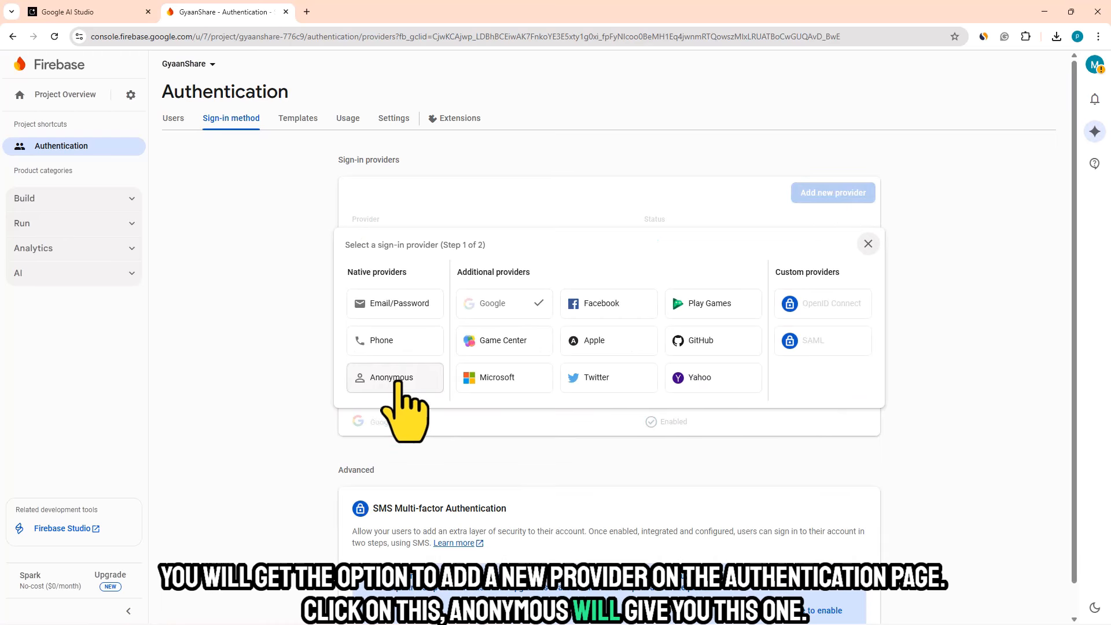
pyautogui.click(395, 379)
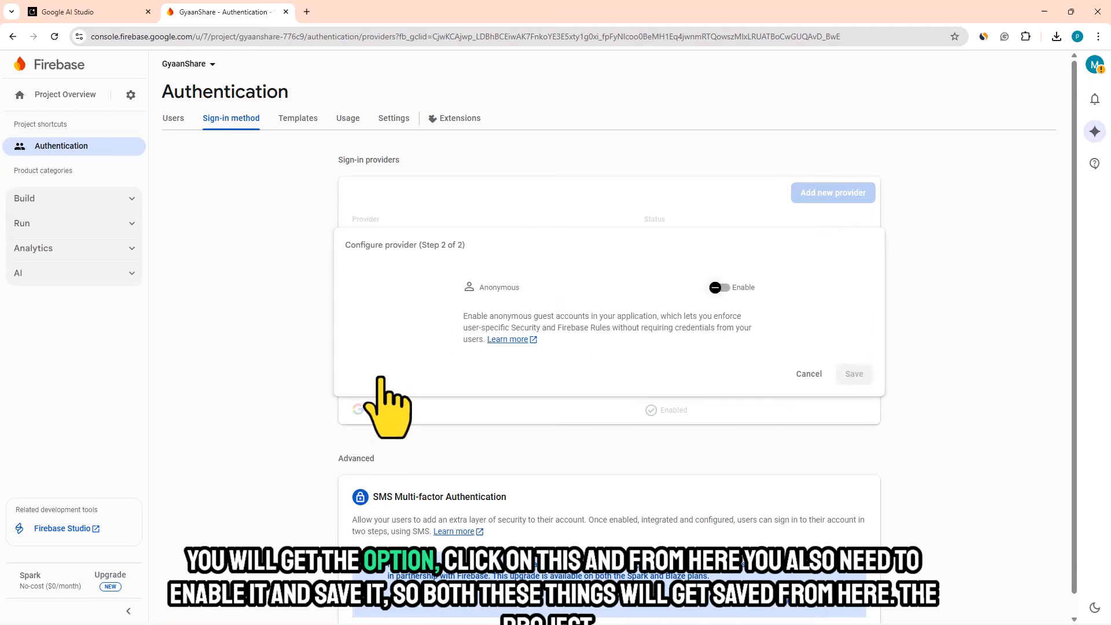
pyautogui.click(719, 288)
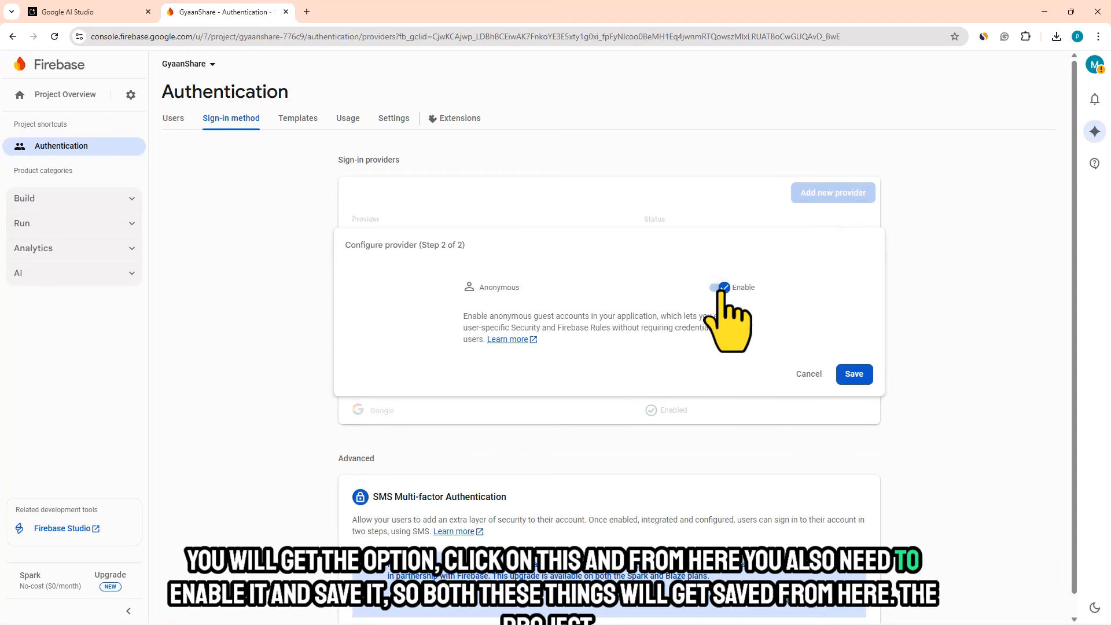
pyautogui.click(855, 375)
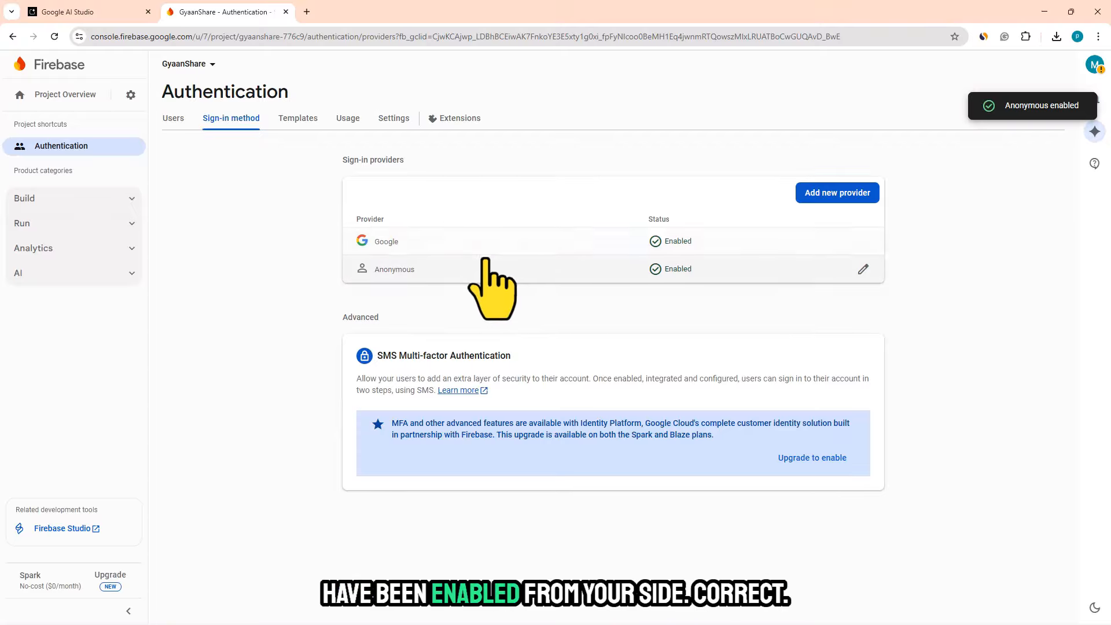
# - Review the Firestore Database, Cloud Storage and security rules instructions under Deployment and Setup Steps in the Google AI Studio chat
pyautogui.click(55, 13)
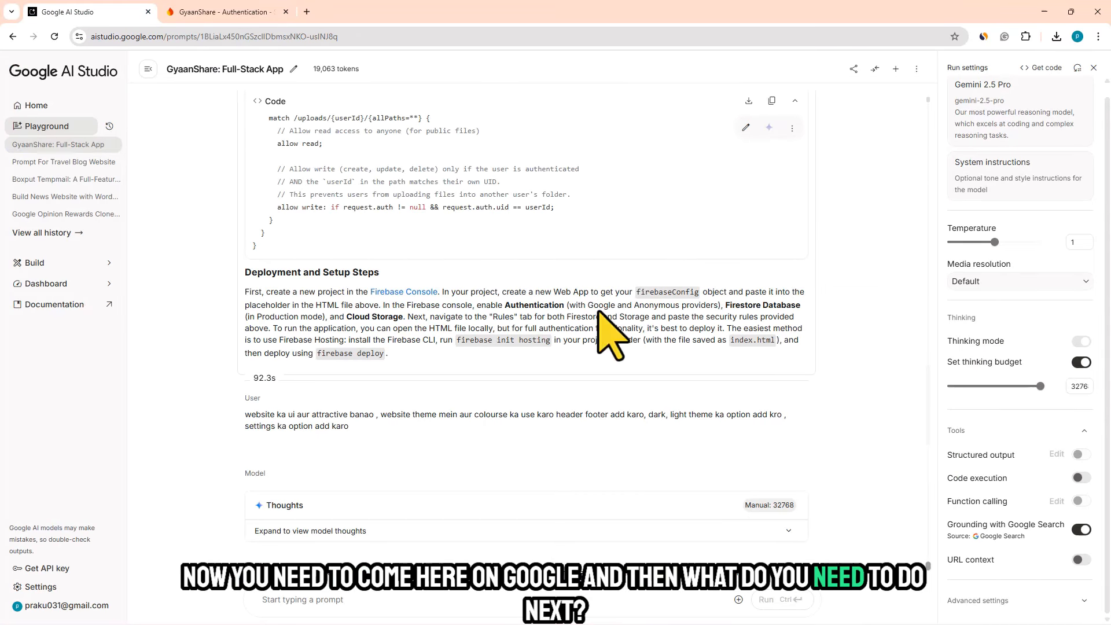
pyautogui.moveTo(725, 306); pyautogui.dragTo(807, 318)
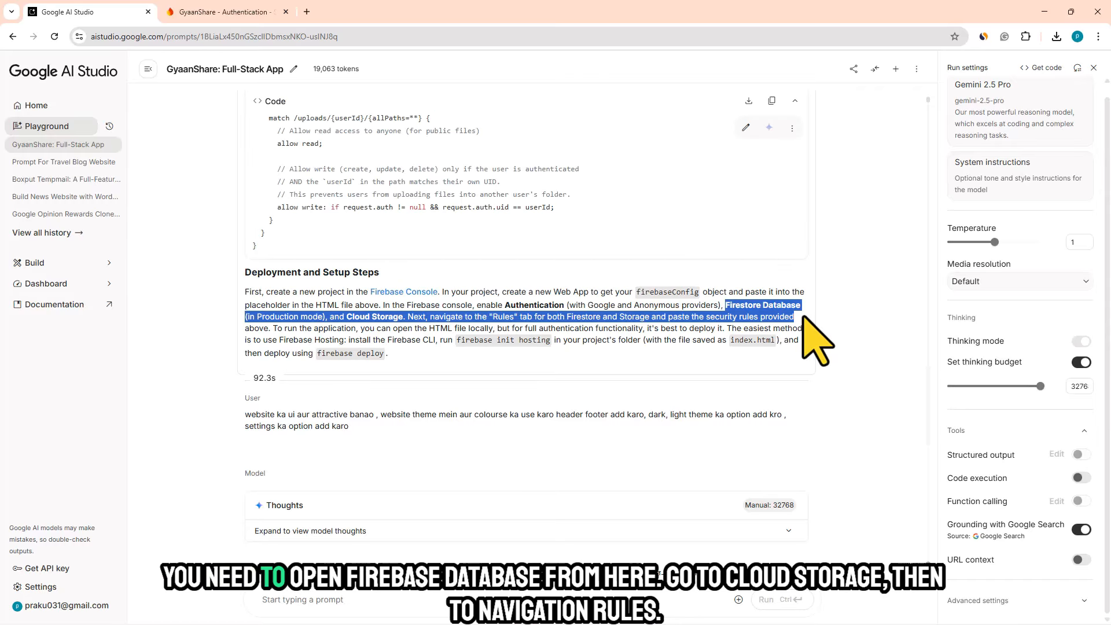
pyautogui.click(280, 322)
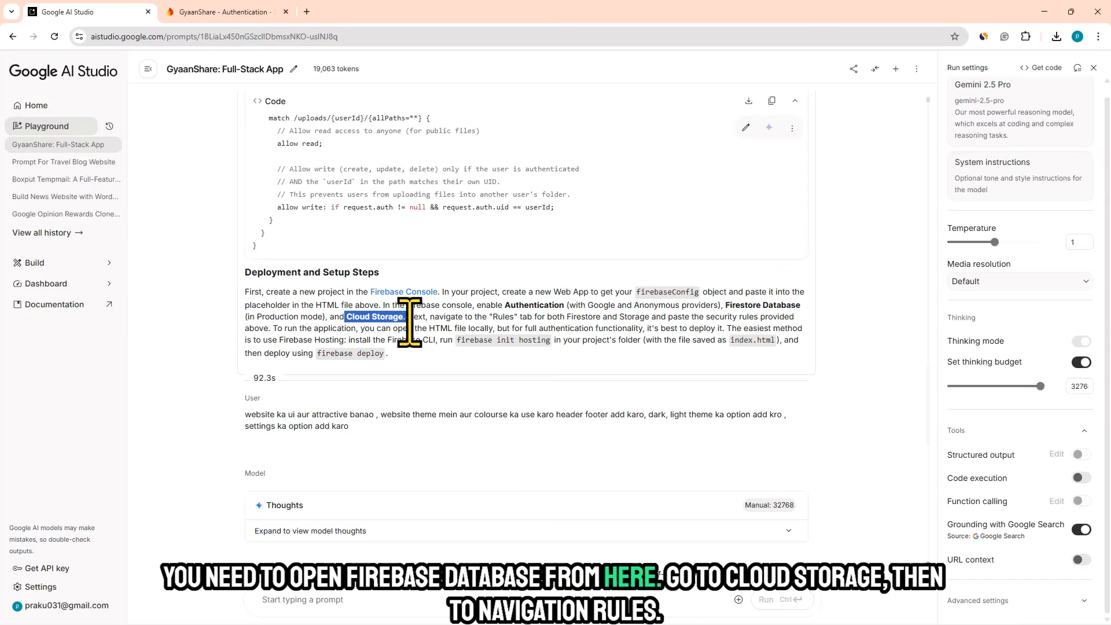
pyautogui.moveTo(450, 316); pyautogui.dragTo(559, 328)
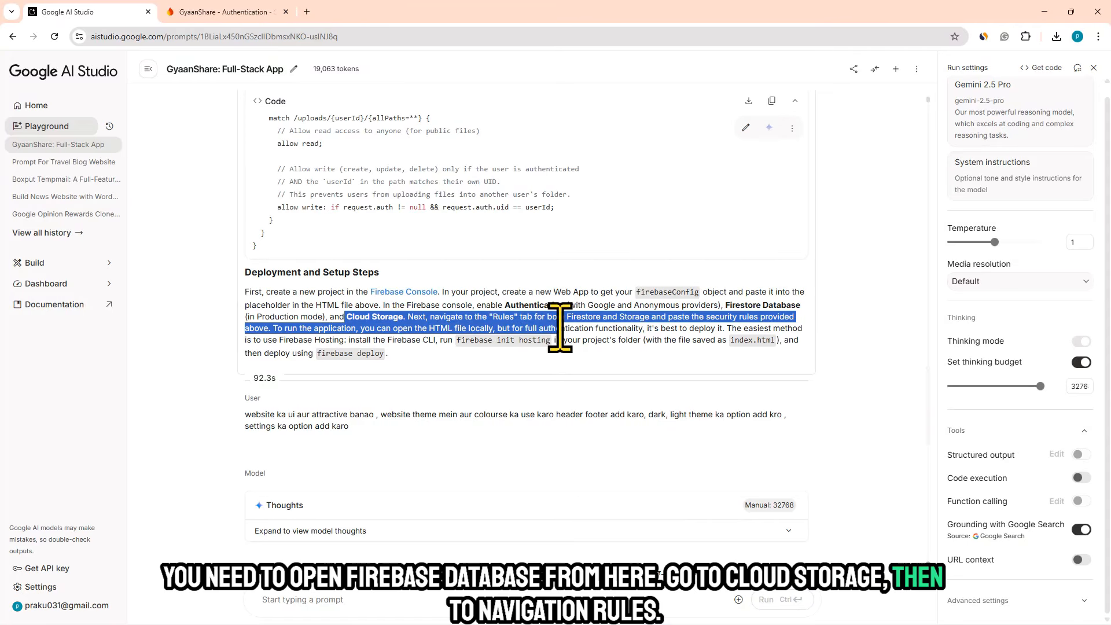
pyautogui.click(664, 339)
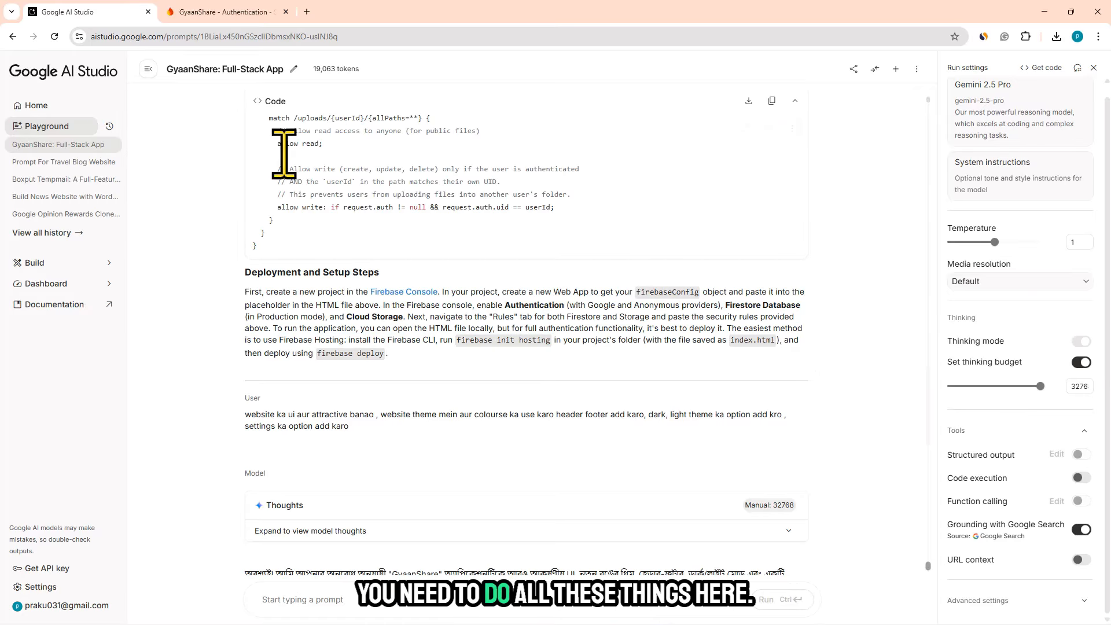
# - In the Firebase console, create a Standard edition Firestore database located in asia-south2 (Delhi) and started in production mode
pyautogui.click(193, 13)
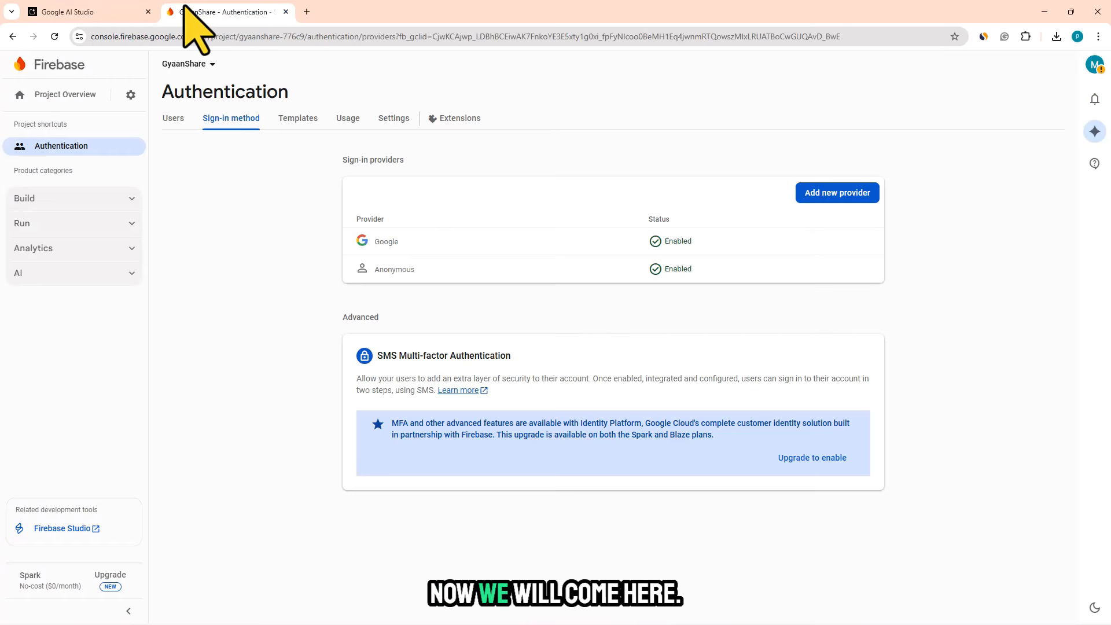
pyautogui.click(49, 199)
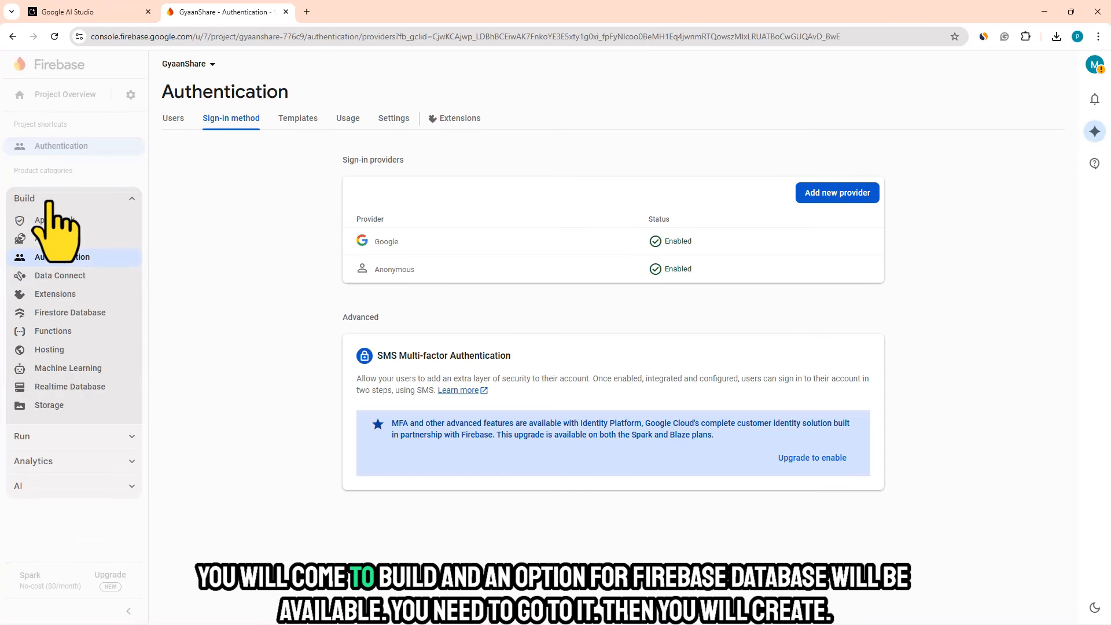
pyautogui.click(79, 313)
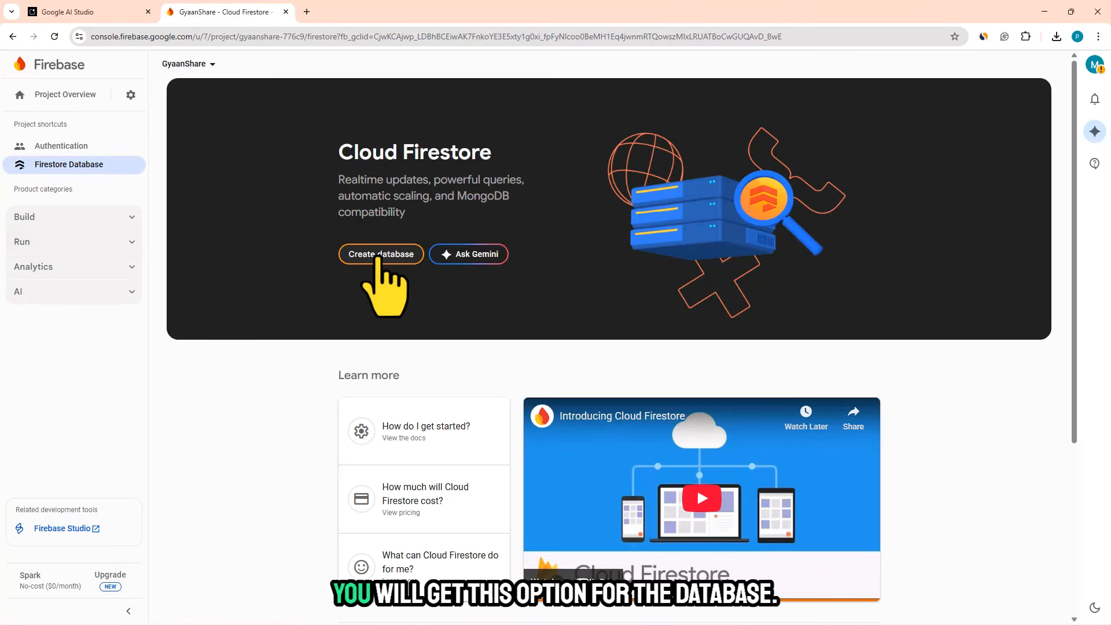
pyautogui.click(381, 255)
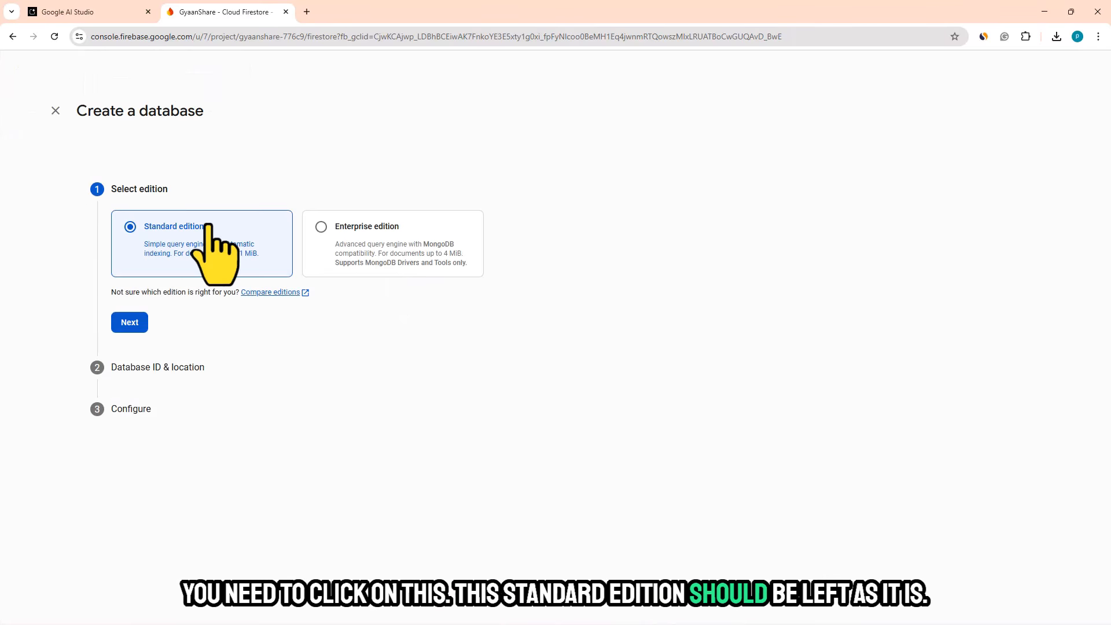
pyautogui.click(130, 322)
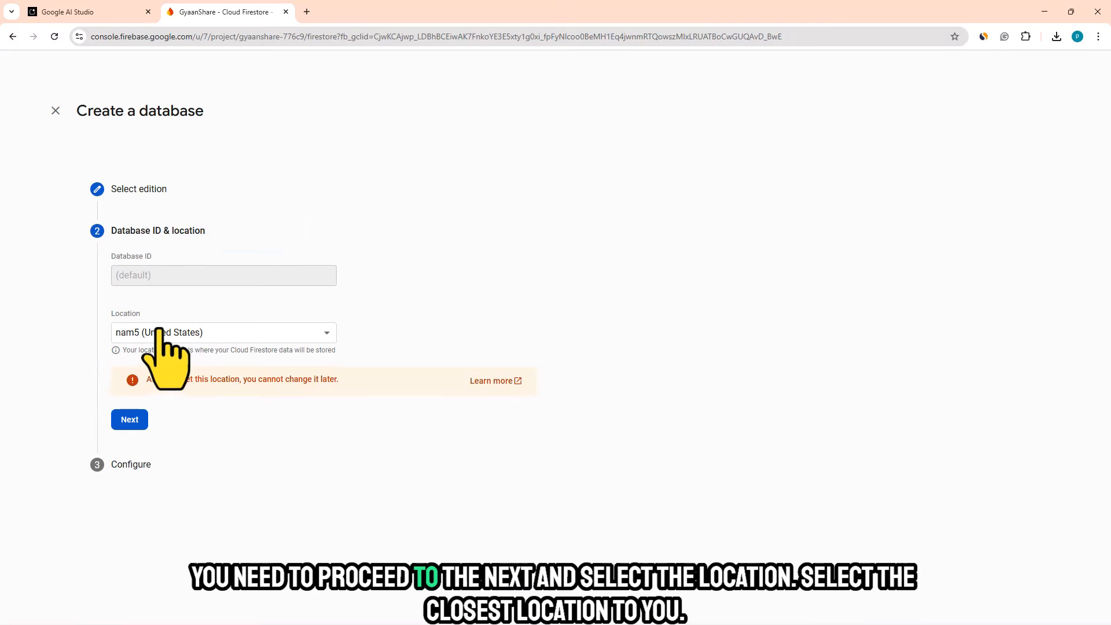
pyautogui.click(165, 332)
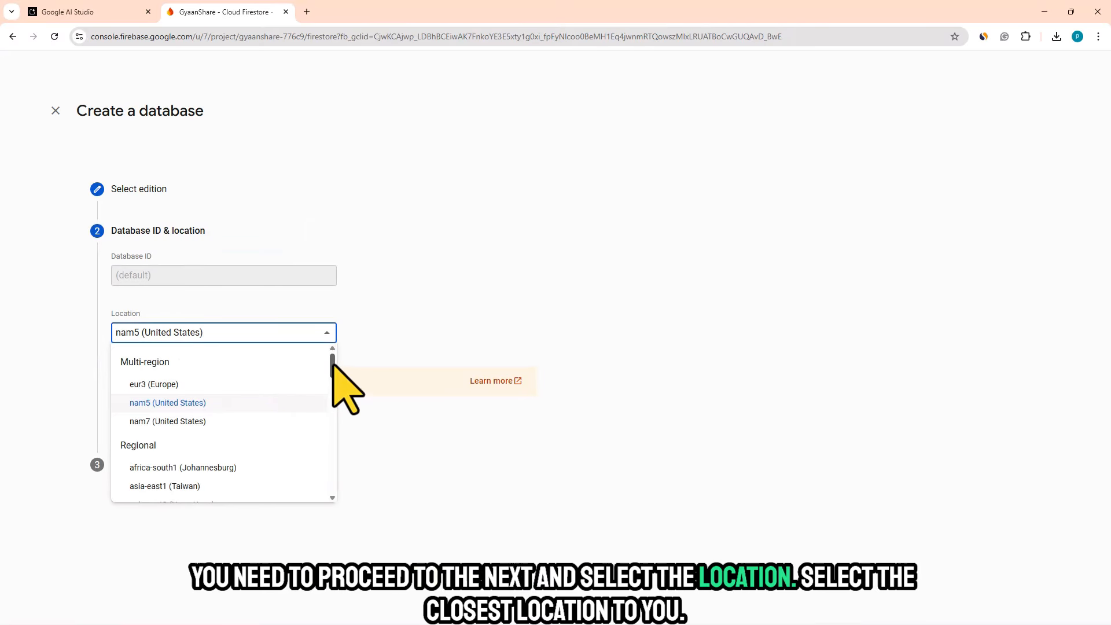
pyautogui.moveTo(333, 365); pyautogui.dragTo(332, 390)
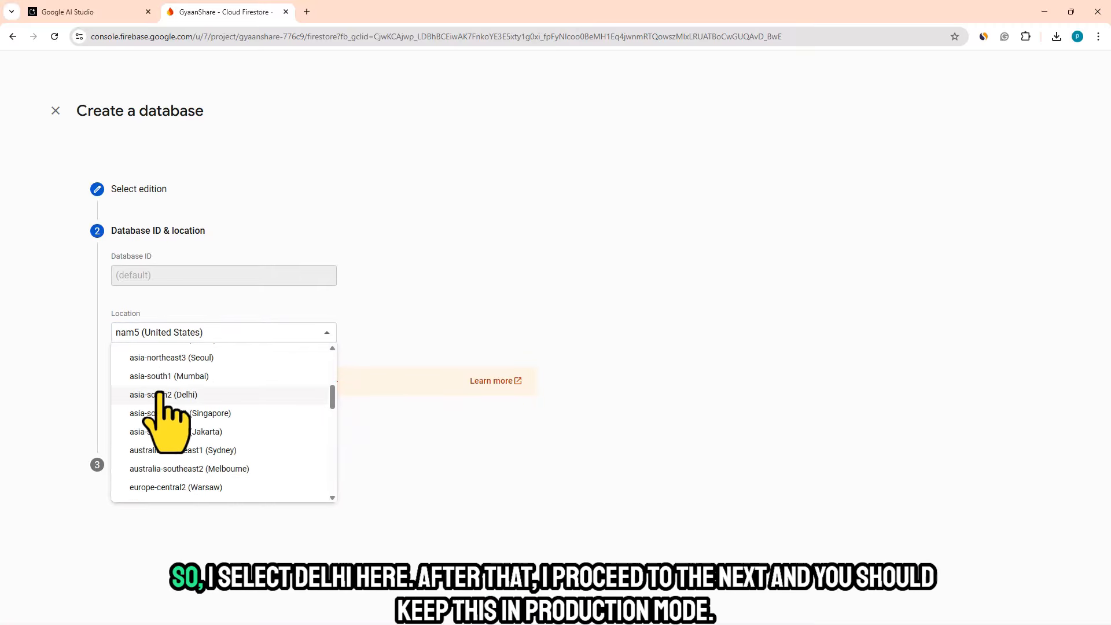
pyautogui.click(187, 396)
pyautogui.click(124, 419)
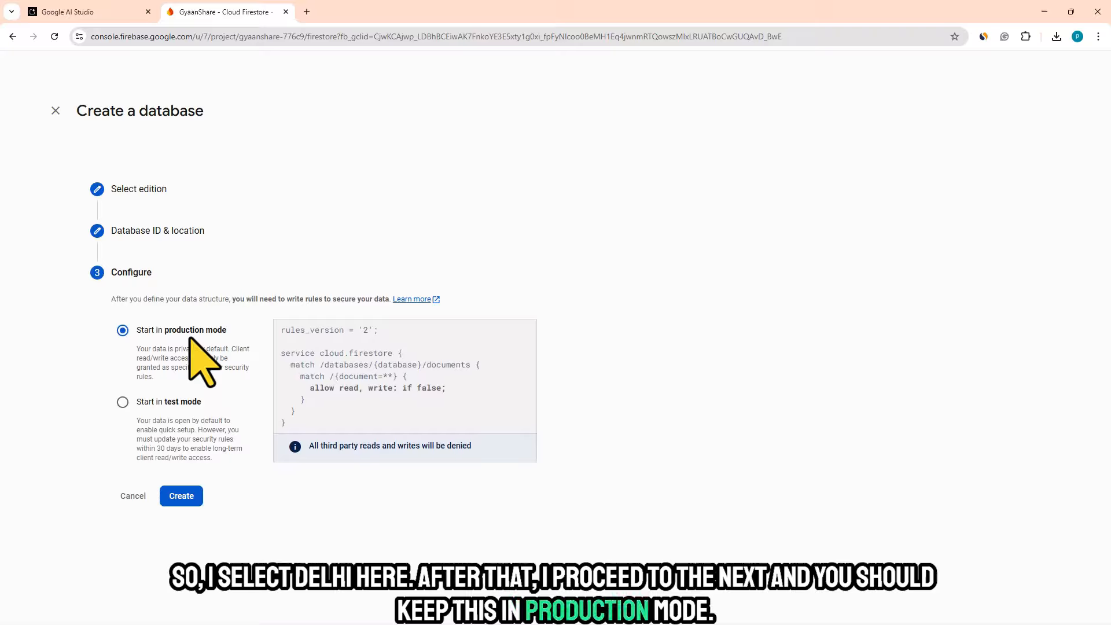
pyautogui.click(181, 495)
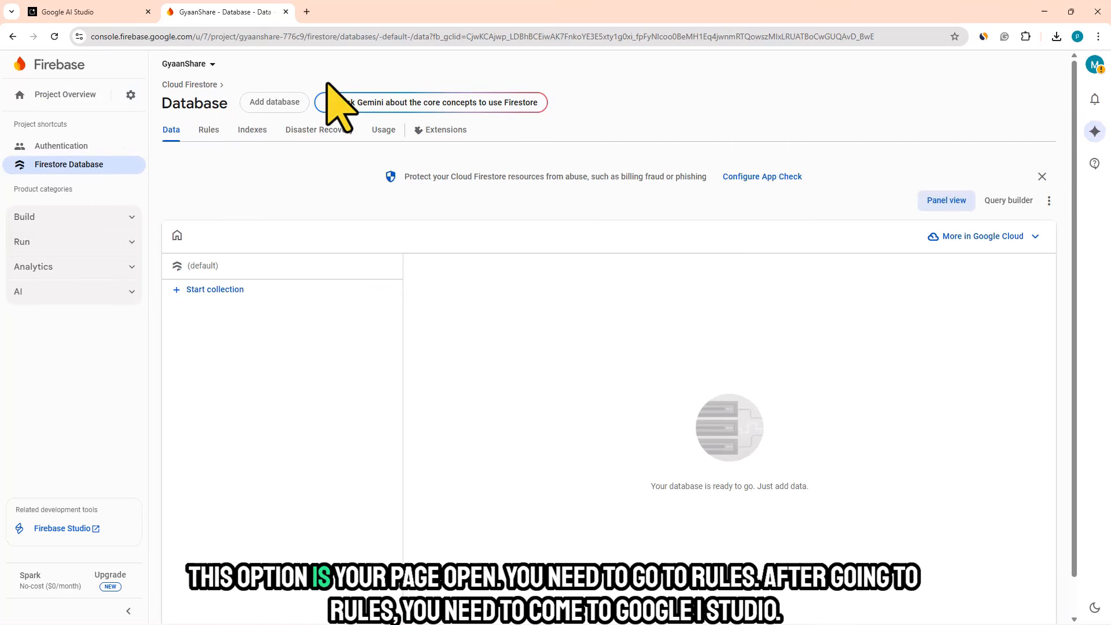
# - Open the Firestore database's security rules, switch to Google AI Studio and copy the firestore.rules code under Firebase Security Rules
pyautogui.click(207, 139)
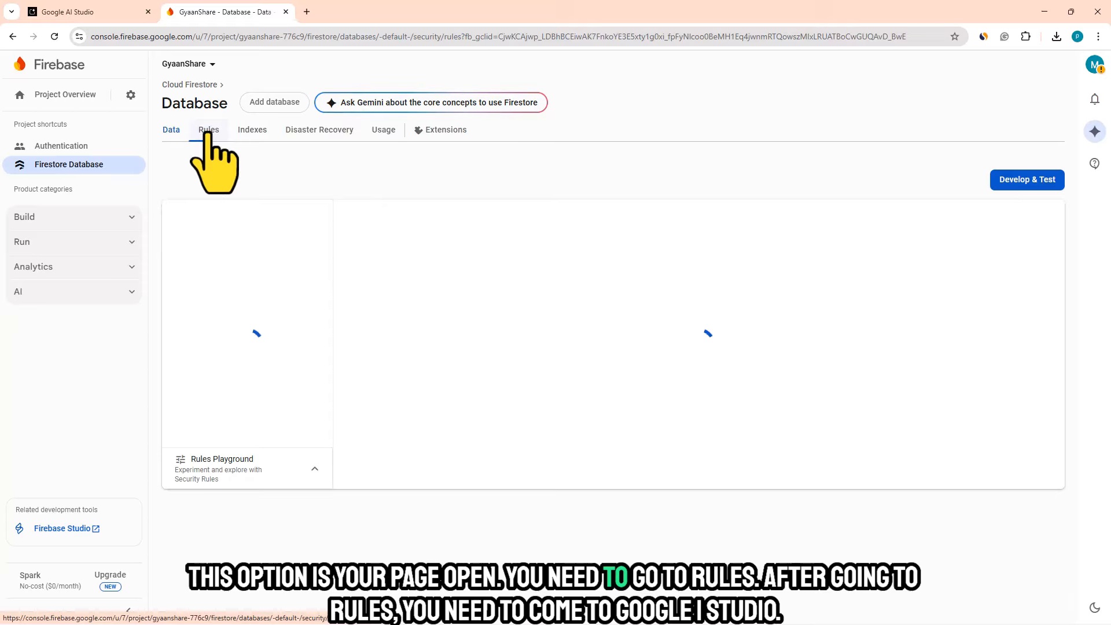
pyautogui.click(68, 12)
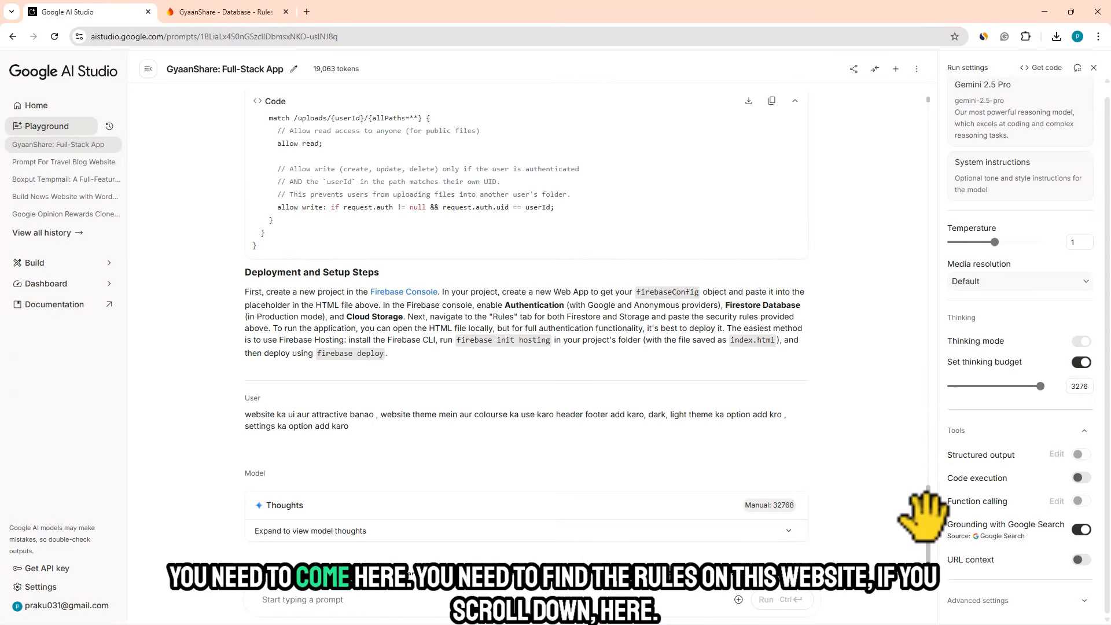
pyautogui.scroll(-15, 926, 521)
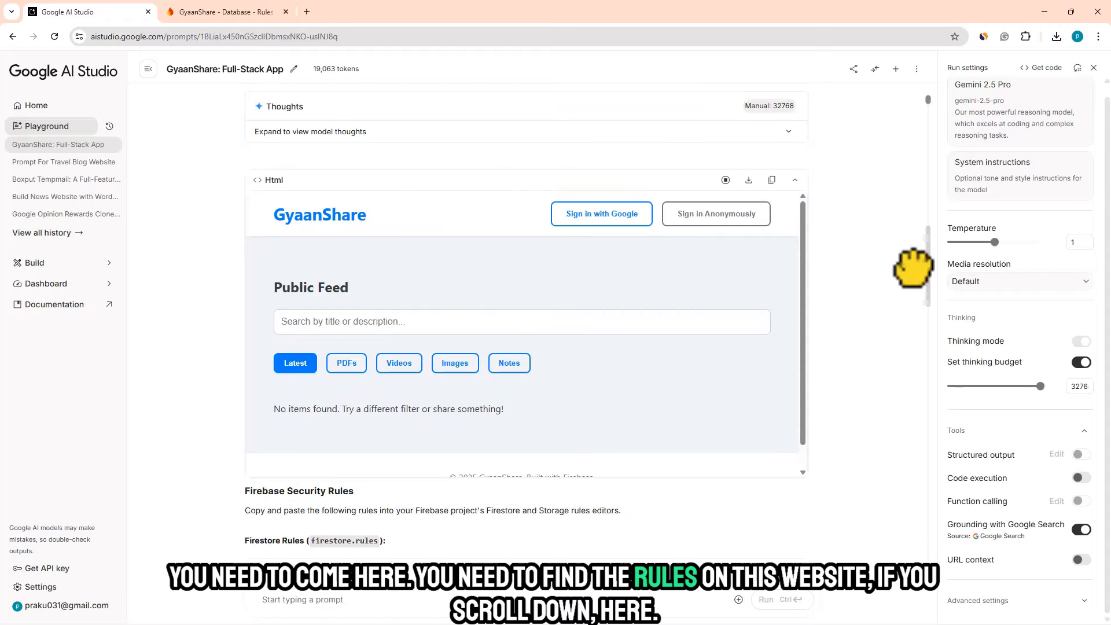
pyautogui.scroll(-3, 913, 288)
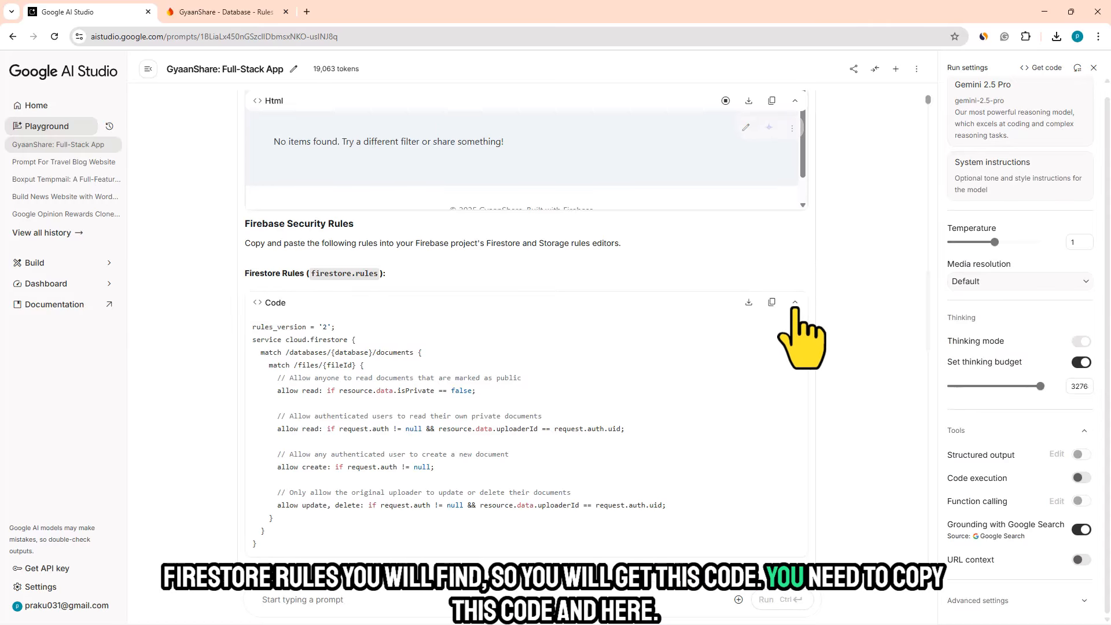
# - Back in Firebase, replace all the default Firestore rules with the copied firestore.rules code and publish them
pyautogui.click(205, 11)
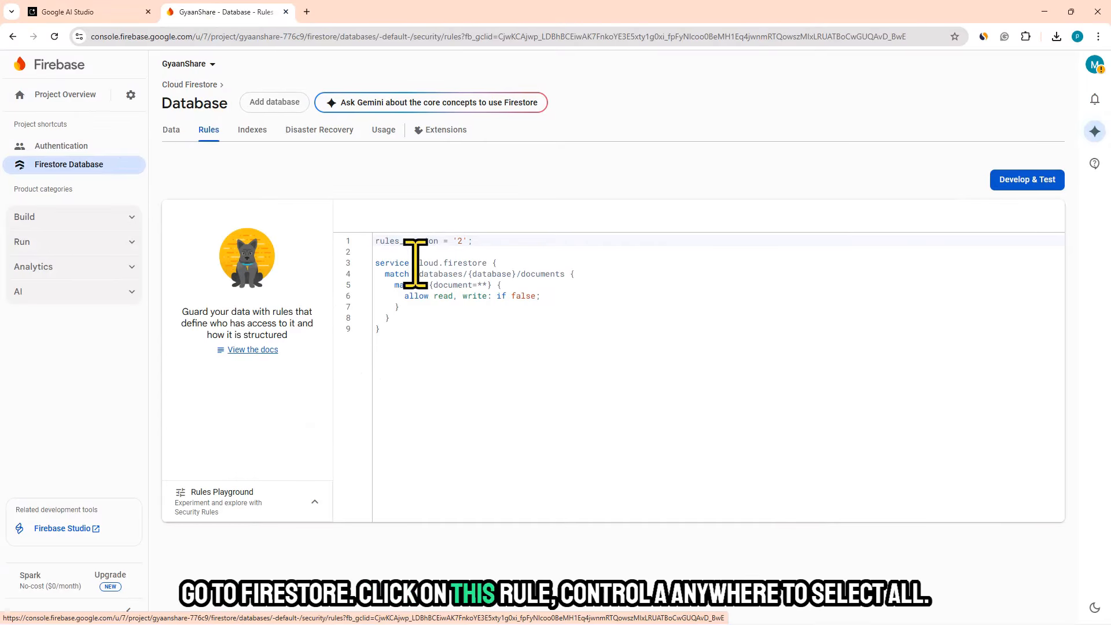
pyautogui.hotkey('ctrl', 'a')
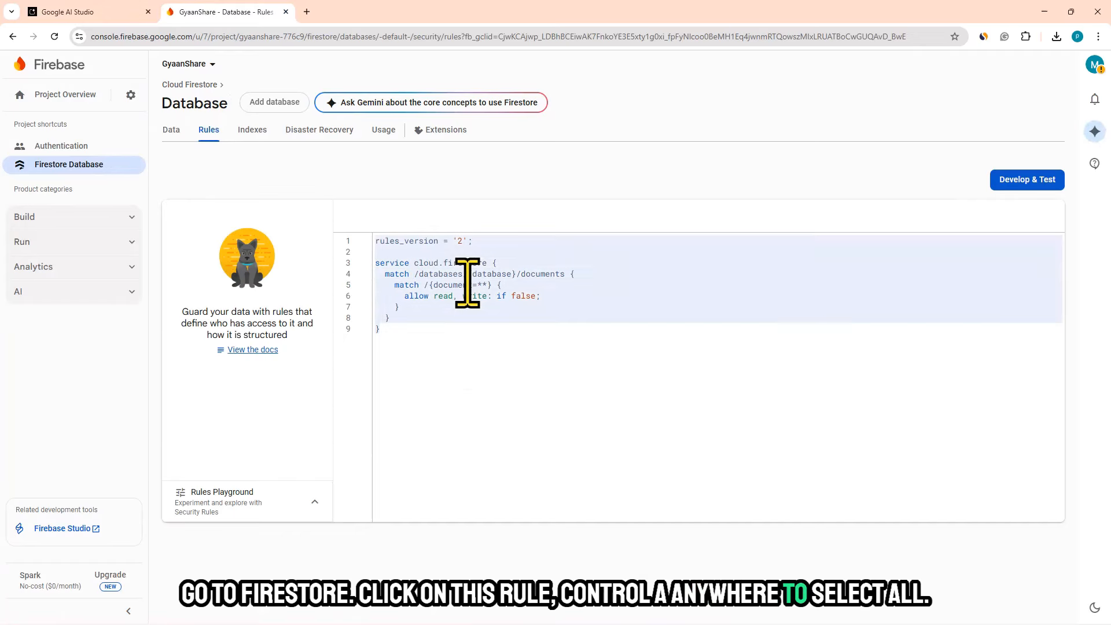
pyautogui.press('BackSpace')
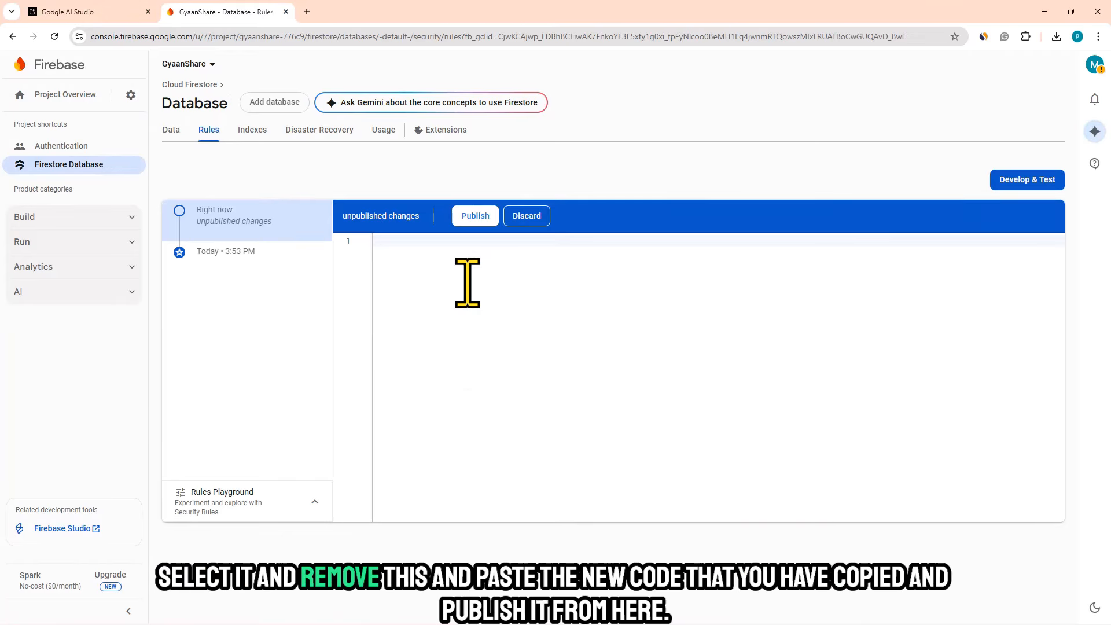
pyautogui.write("rules_version = '2'; service cloud.firestore {   match /databases/{database}/documents {     match /files/{fileId} {       // Allow anyone to read documents that are marked as public       allow read: if resource.data.isPrivate == false;        // Allow authenticated users to read their own private documents       allow read: if request.auth != null && resource.data.uploaderId == request.auth.uid;        // Allow any authenticated user to create a new document       allow create: if request.auth != null;        // Only allow the original uploader to update or delete their documents       allow update, delete: if request.auth != null && resource.data.uploaderId == request.auth.uid;     }   } }")
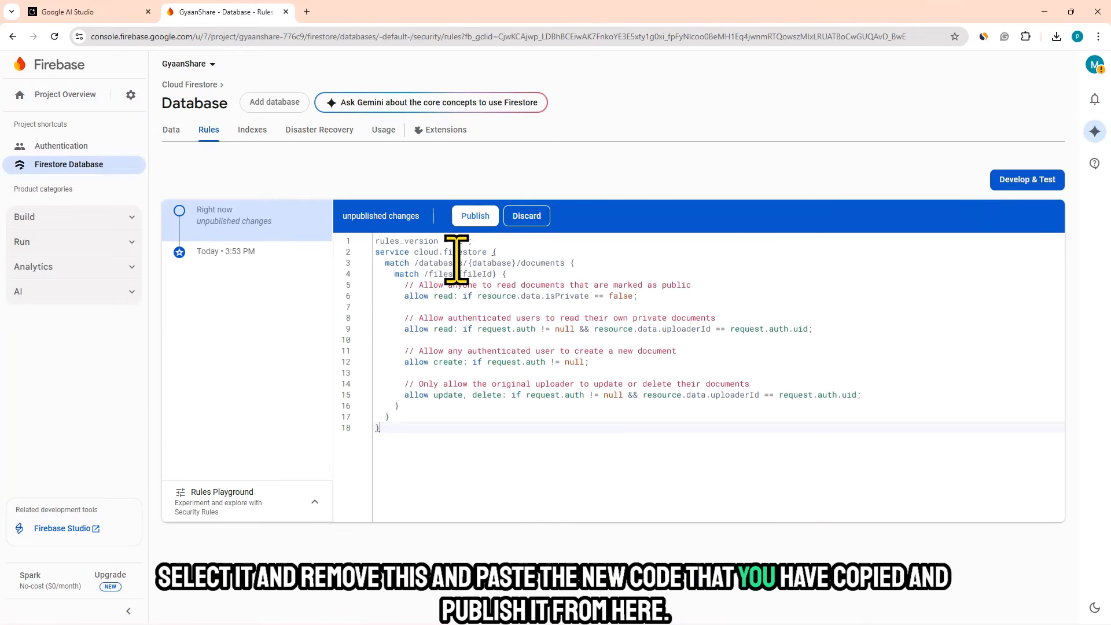
pyautogui.click(468, 217)
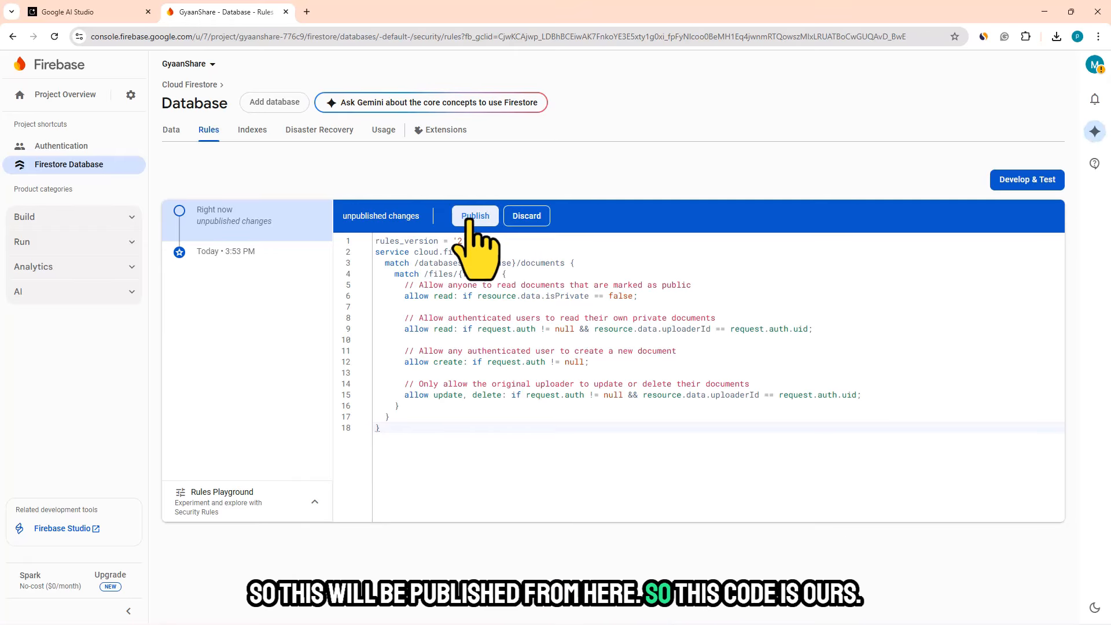
pyautogui.click(468, 219)
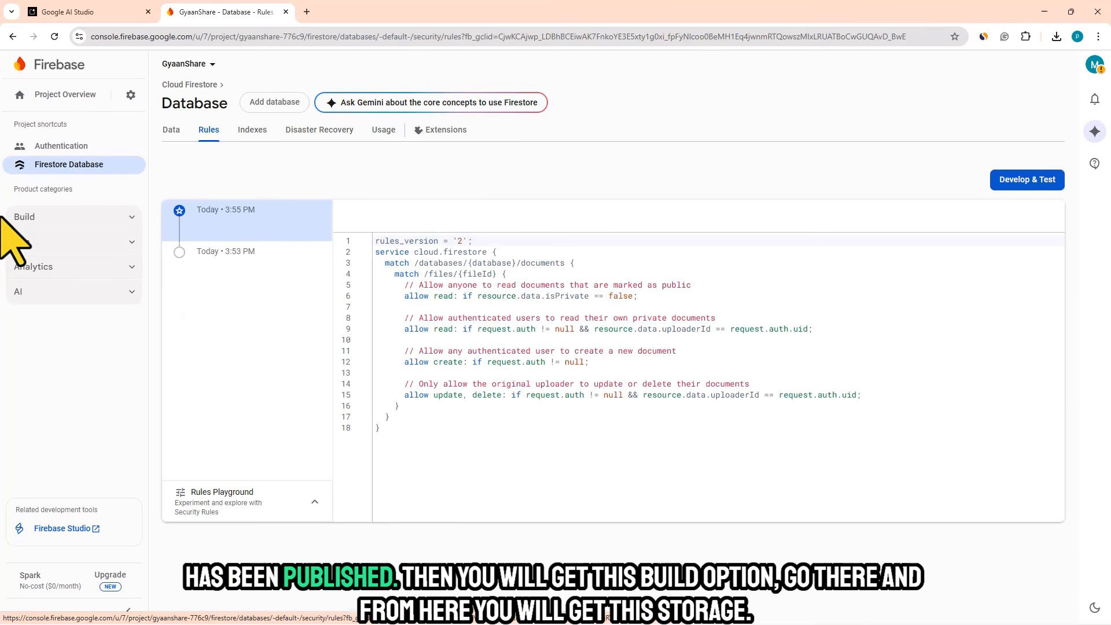
# - Open Storage for the GyaanShare project and read its introduction and data location notice
pyautogui.click(49, 219)
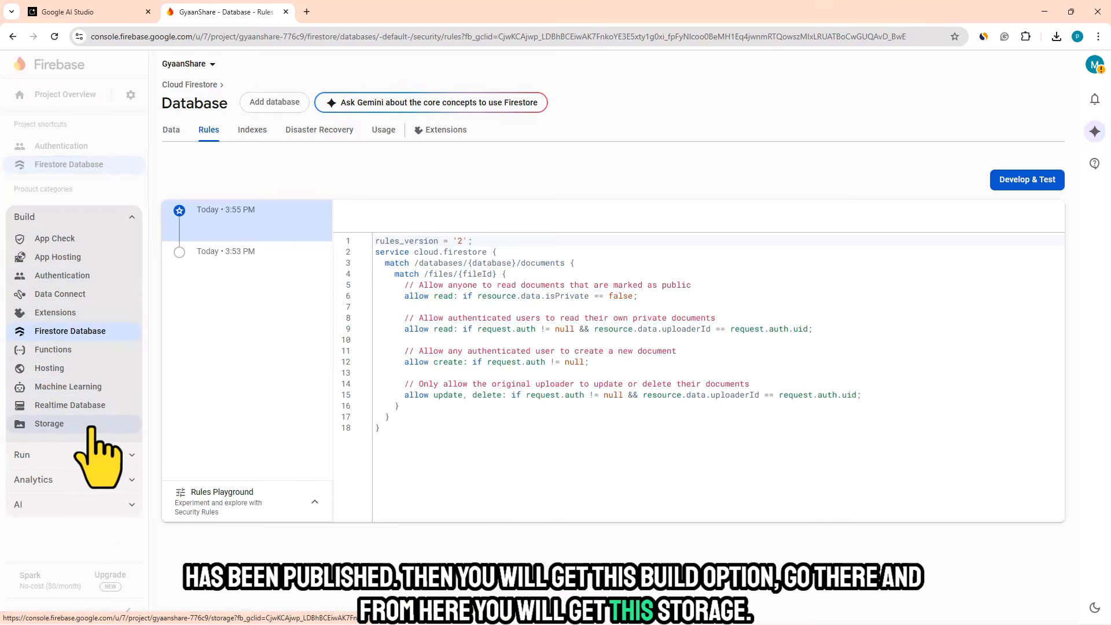
pyautogui.click(64, 428)
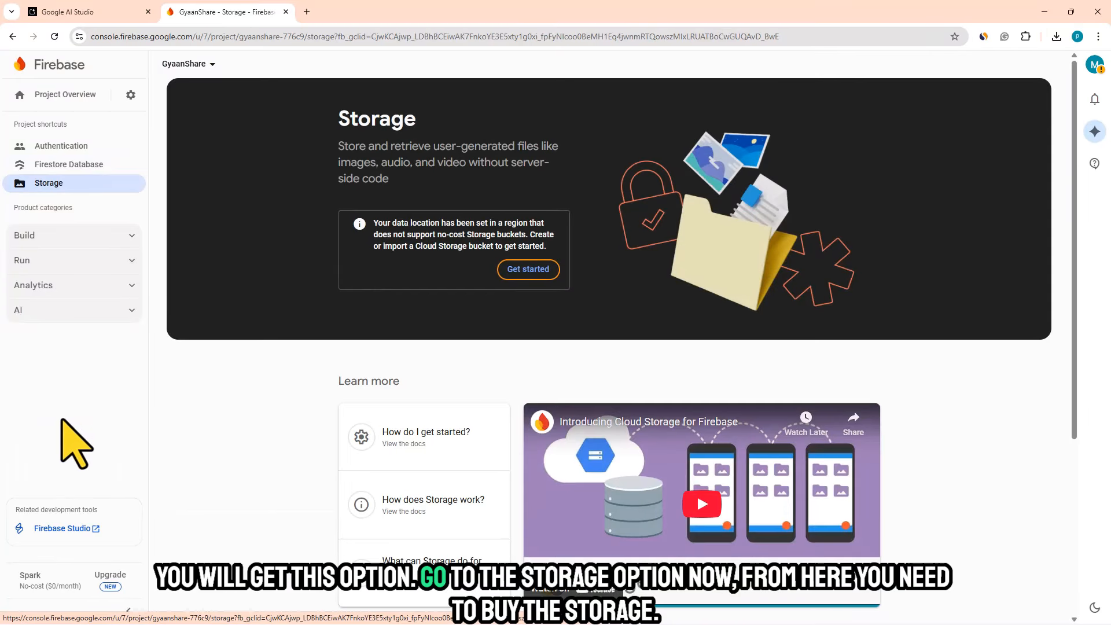
pyautogui.moveTo(342, 118); pyautogui.dragTo(558, 290)
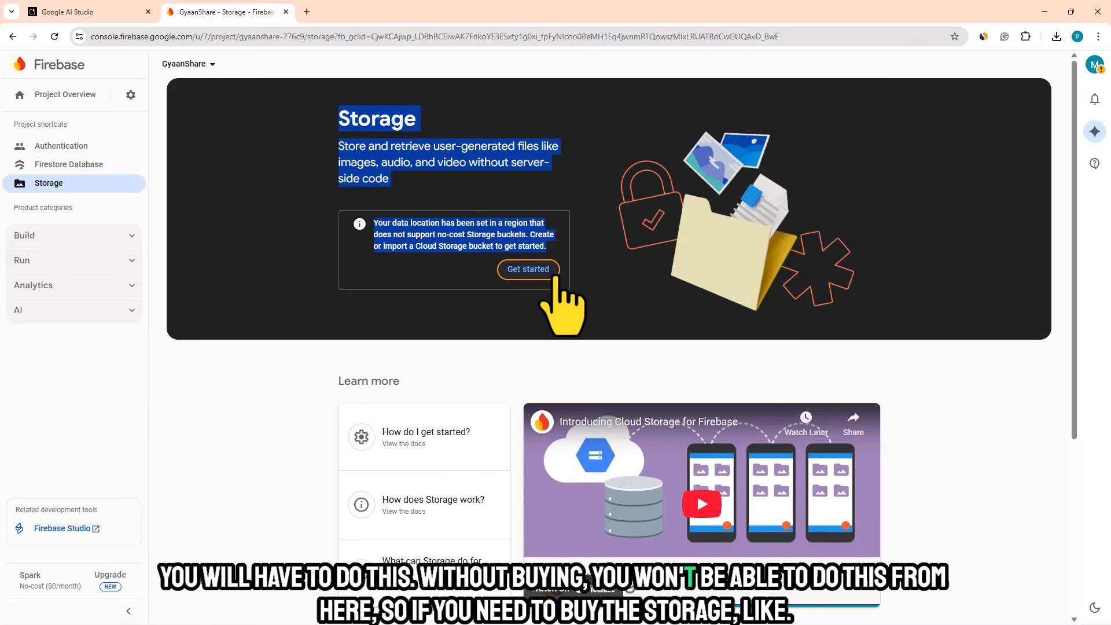
pyautogui.click(232, 363)
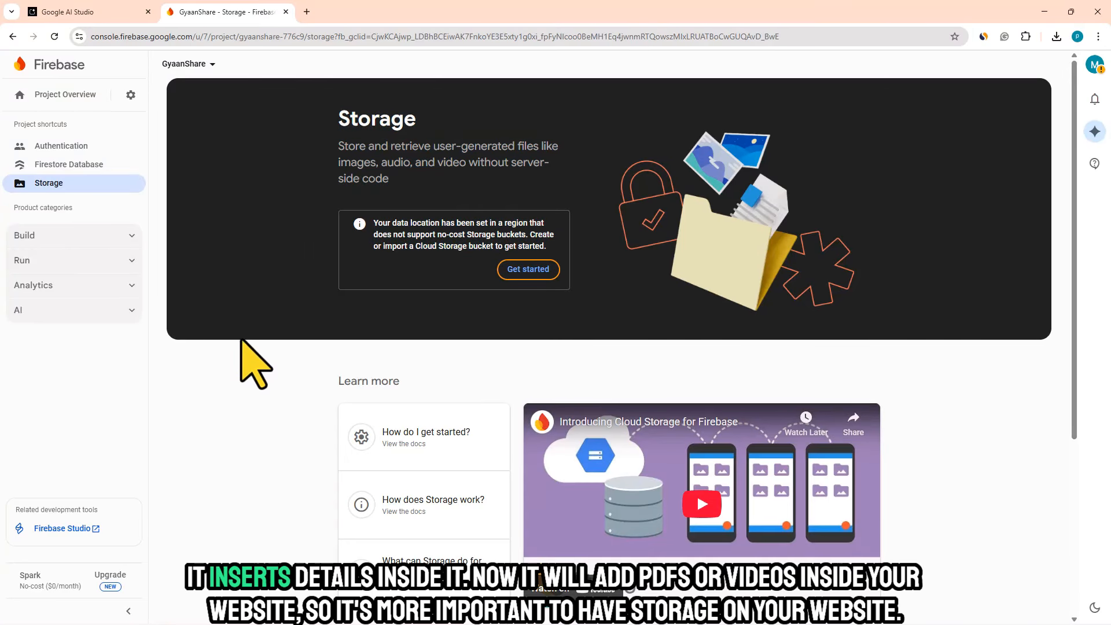
# - Switch to Google AI Studio, view the redesigned GyaanShare website preview, and return to Firebase Storage
pyautogui.click(104, 10)
pyautogui.moveTo(926, 471); pyautogui.dragTo(929, 495)
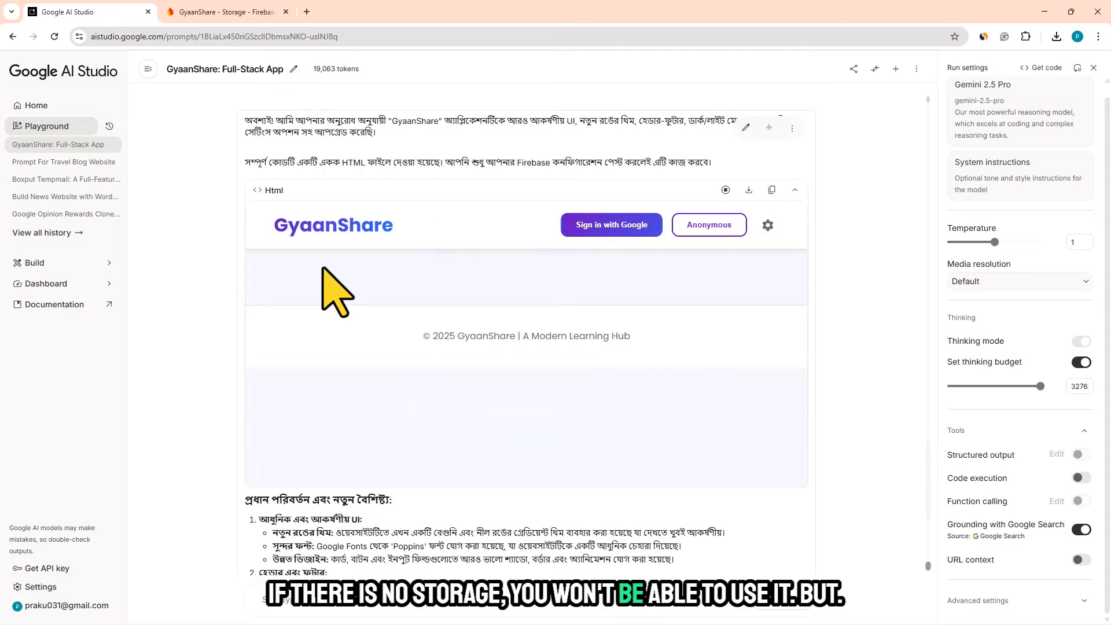
pyautogui.click(211, 13)
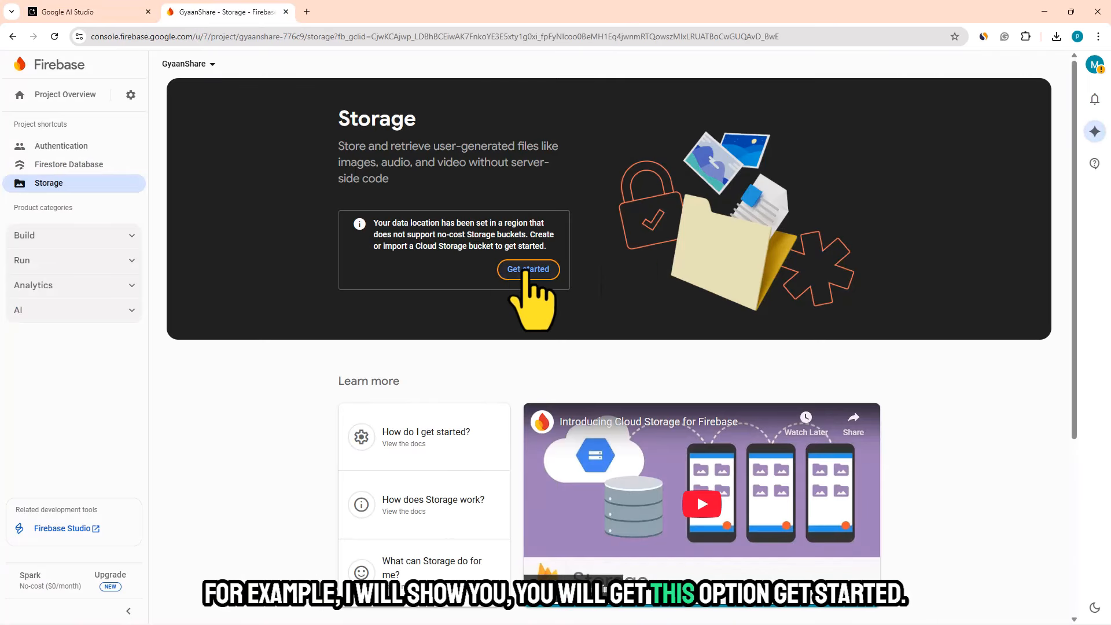
# - Create the default Storage bucket under All locations with location ASIA-SOUTH1, Standard access frequency and security rules in production mode
pyautogui.click(528, 270)
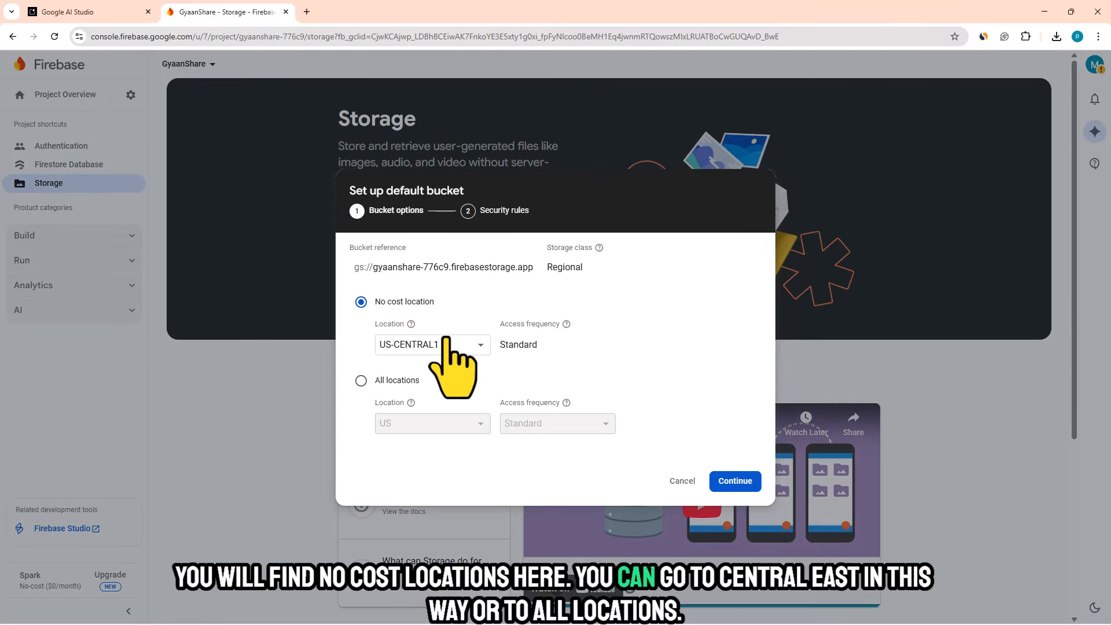
pyautogui.click(371, 350)
pyautogui.click(360, 381)
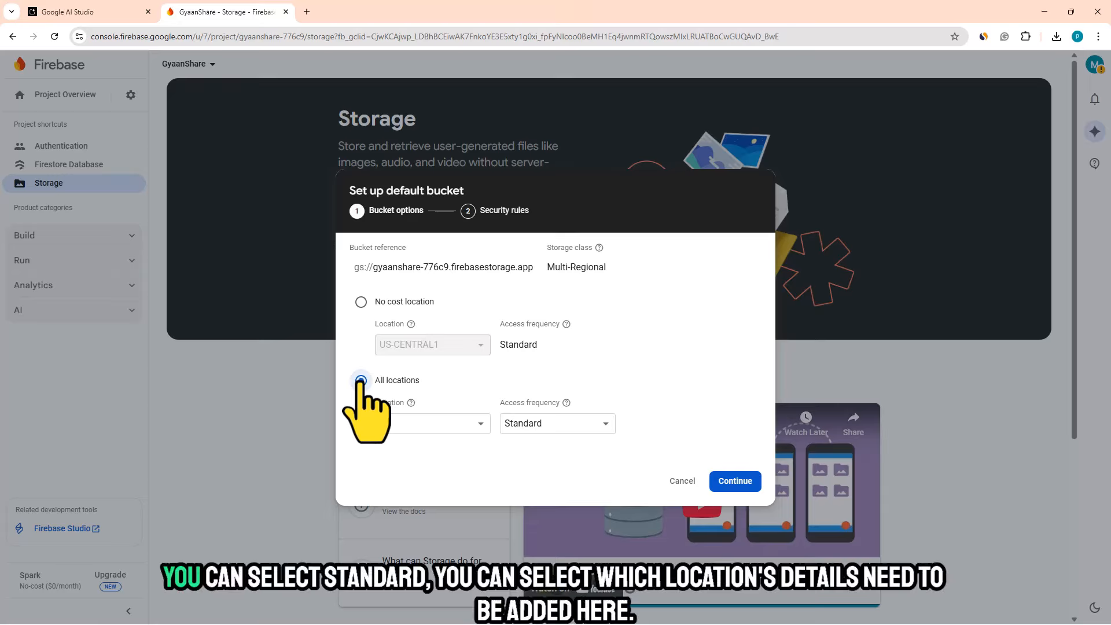
pyautogui.click(463, 424)
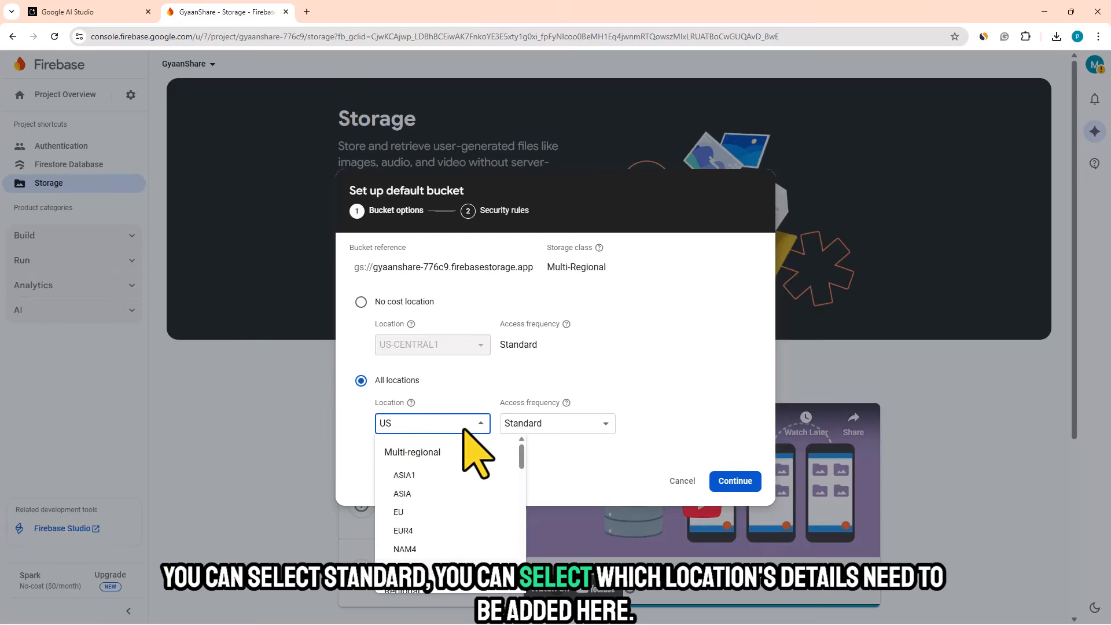
pyautogui.scroll(-3, 509, 480)
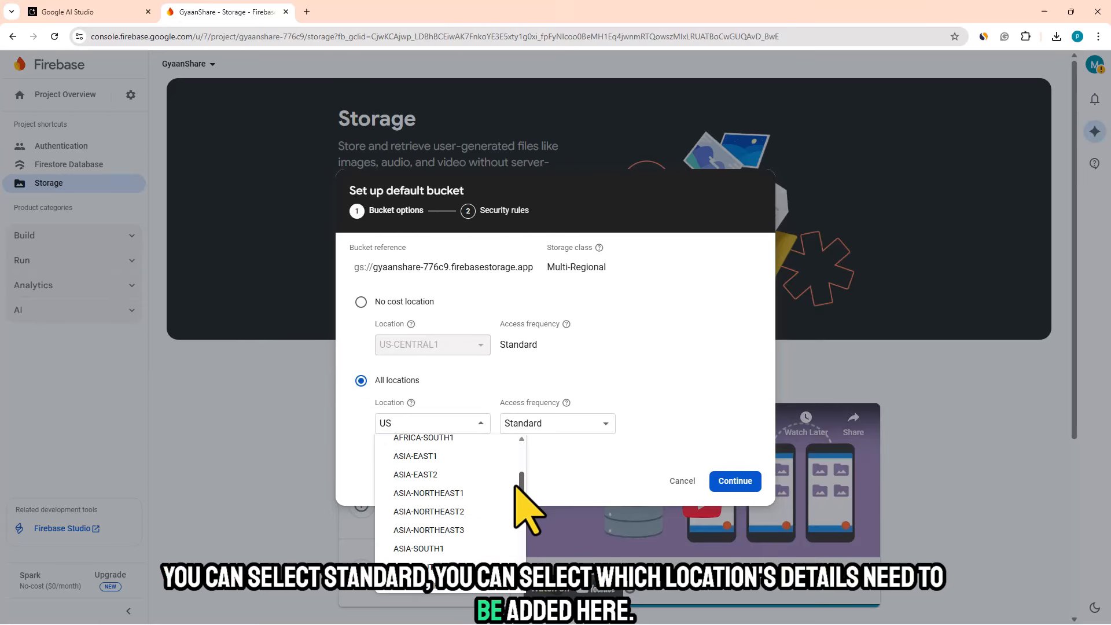
pyautogui.moveTo(516, 487); pyautogui.dragTo(515, 487)
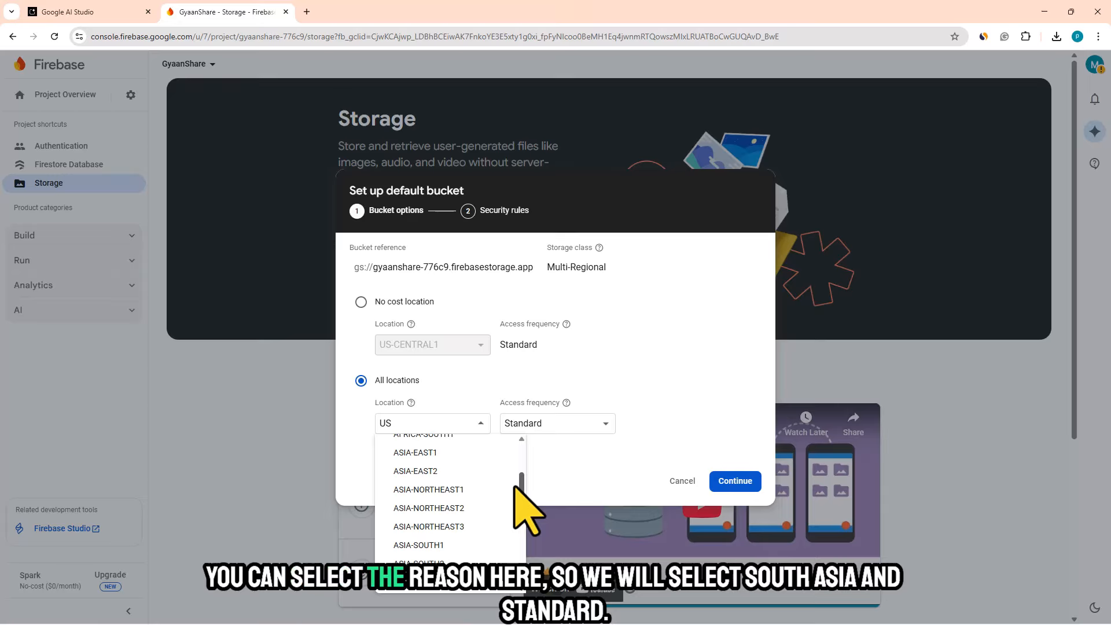
pyautogui.scroll(-1, 518, 503)
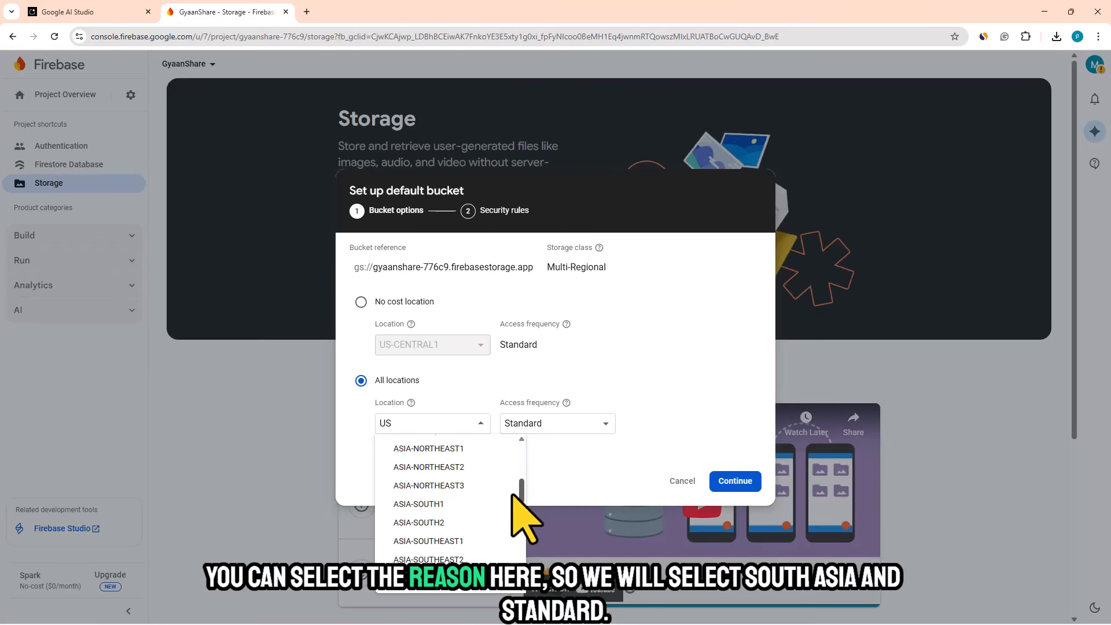
pyautogui.click(416, 505)
pyautogui.click(566, 425)
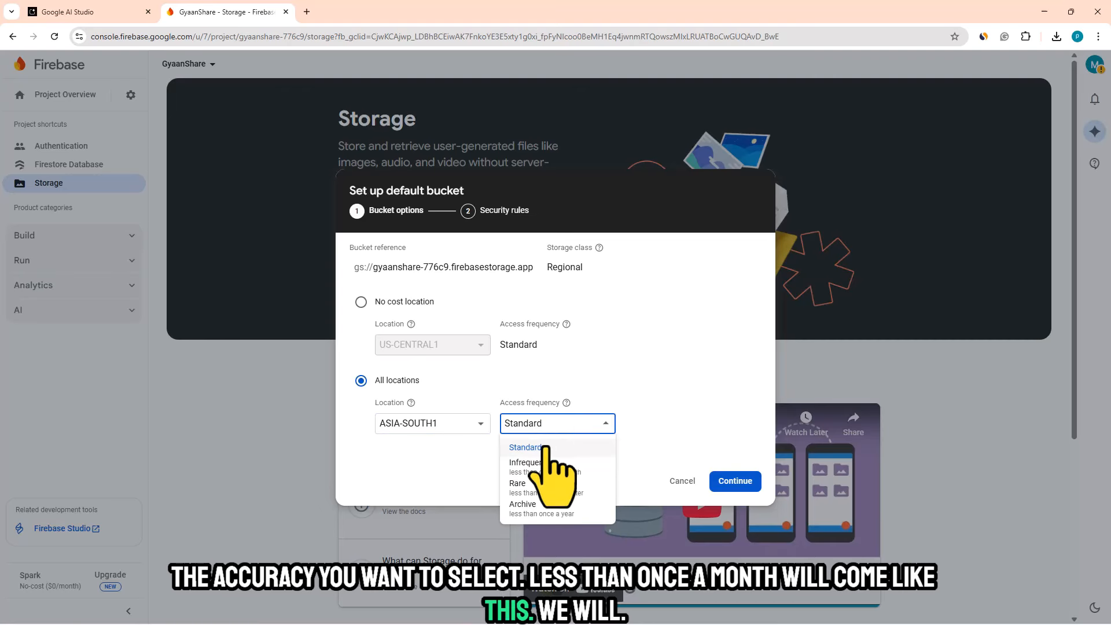
pyautogui.click(616, 391)
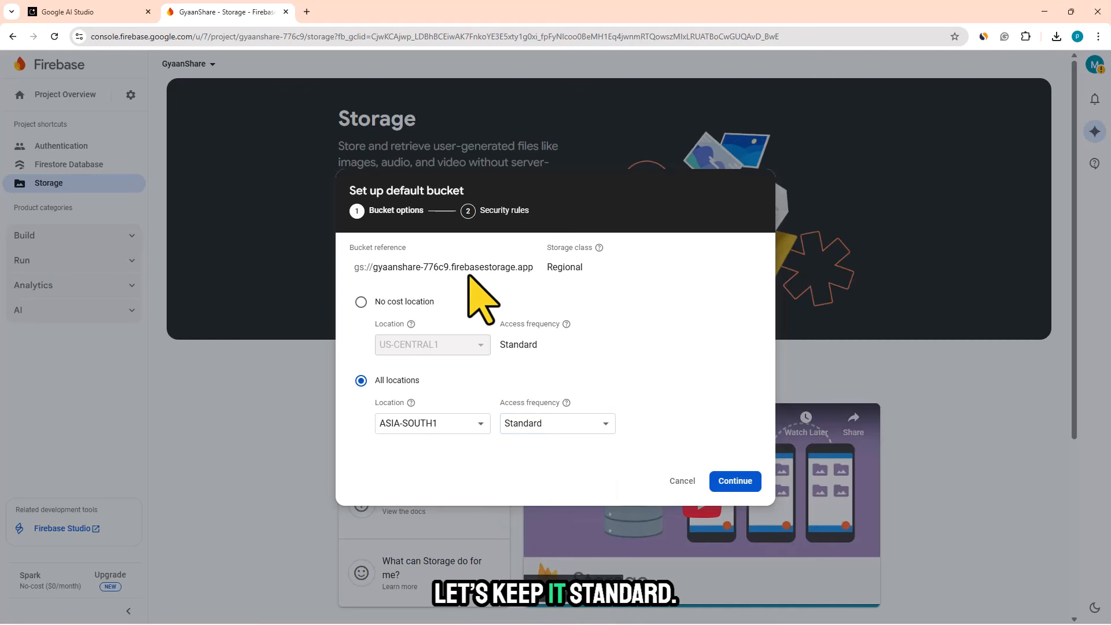
pyautogui.click(736, 480)
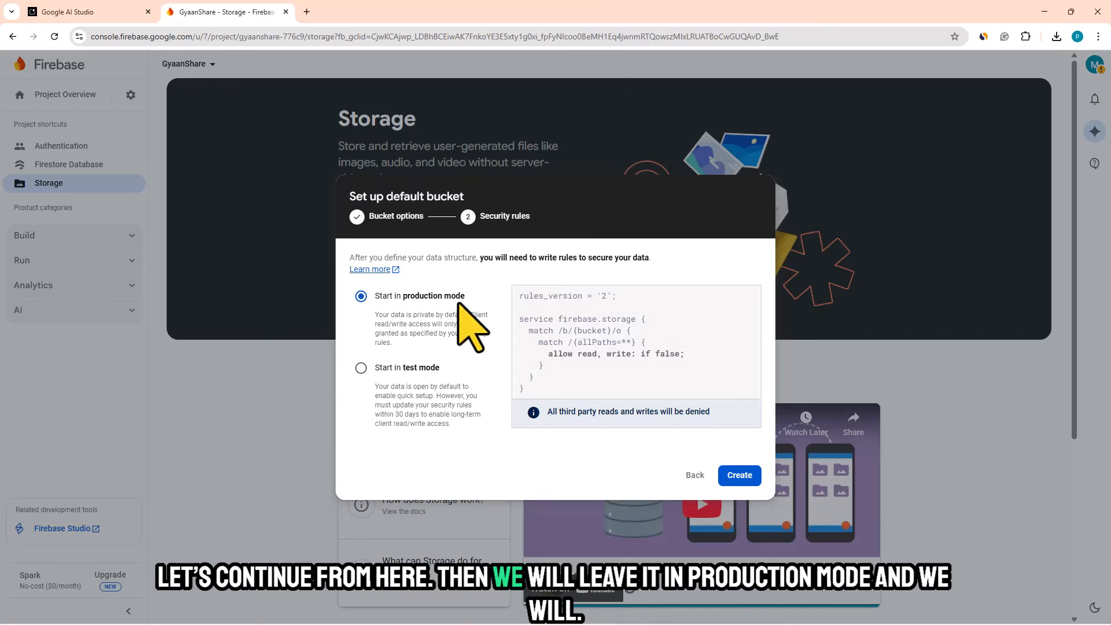
pyautogui.click(740, 477)
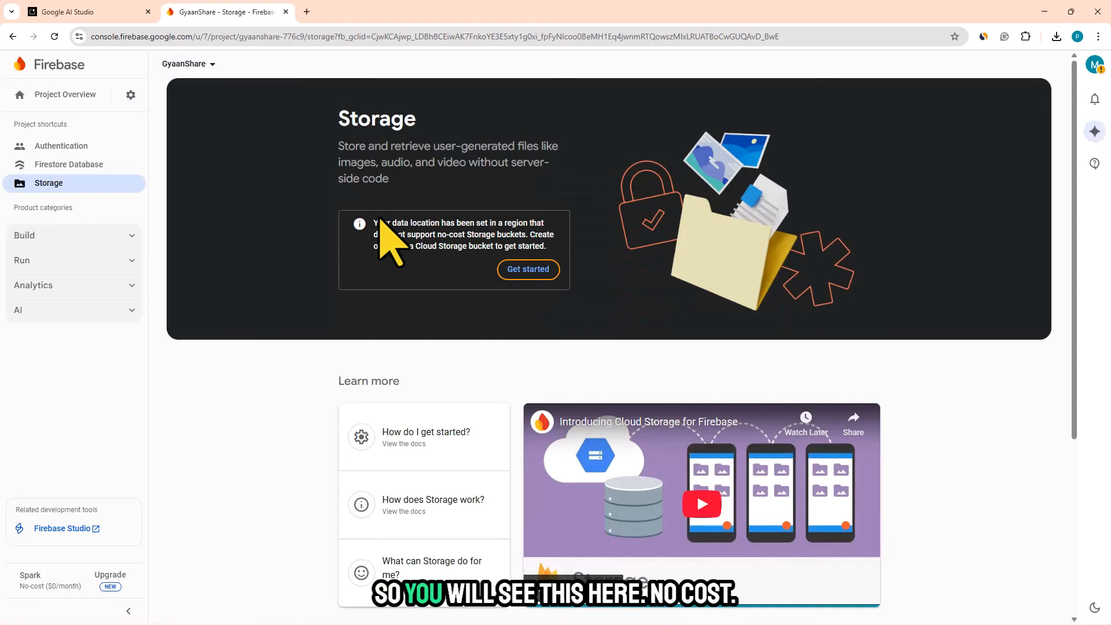
# - Read the Storage data location notice and try to create the default bucket again with the preselected options
pyautogui.moveTo(374, 223); pyautogui.dragTo(547, 248)
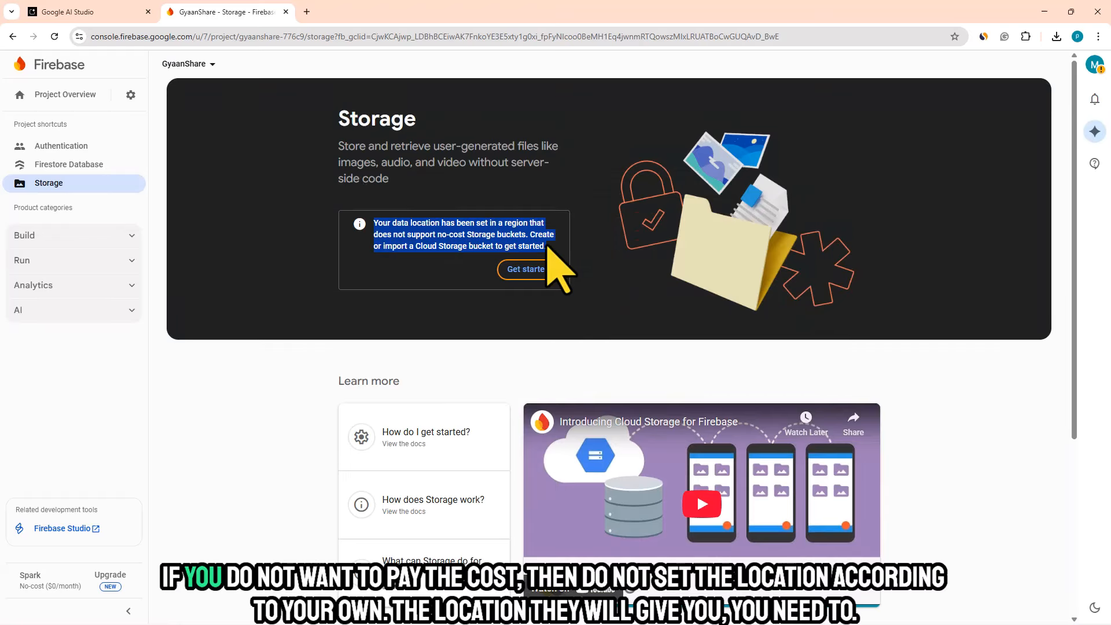
pyautogui.click(527, 269)
pyautogui.click(739, 475)
pyautogui.click(740, 476)
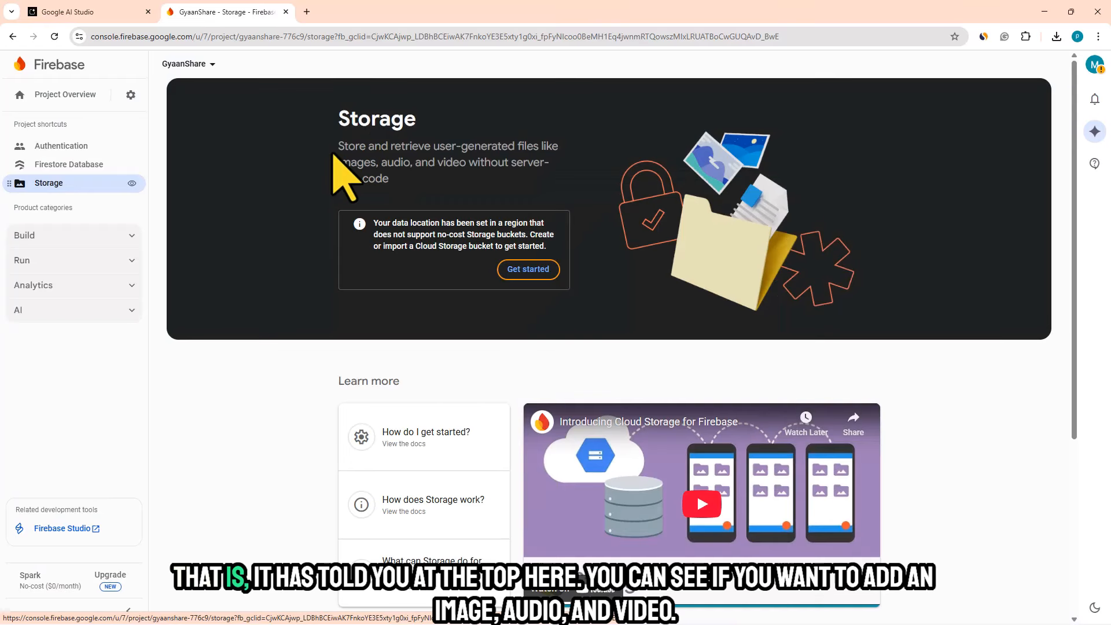
# - Read the Storage introduction on storing images, audio and video for the GyaanShare project
pyautogui.moveTo(342, 149); pyautogui.dragTo(435, 180)
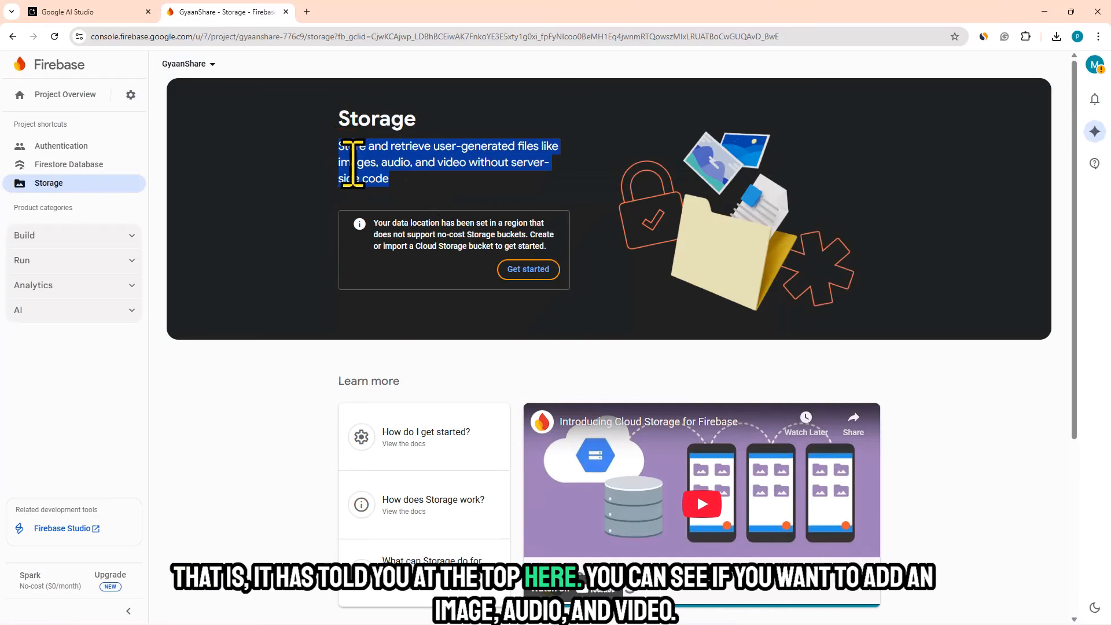
pyautogui.moveTo(352, 164); pyautogui.dragTo(375, 164)
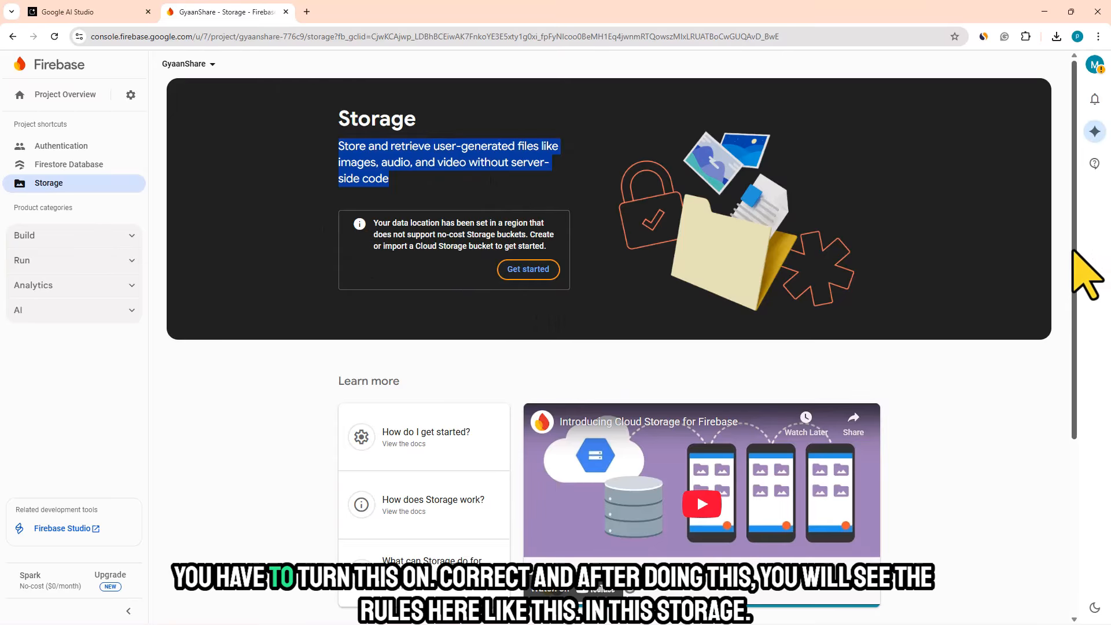
pyautogui.moveTo(1080, 265); pyautogui.dragTo(1081, 461)
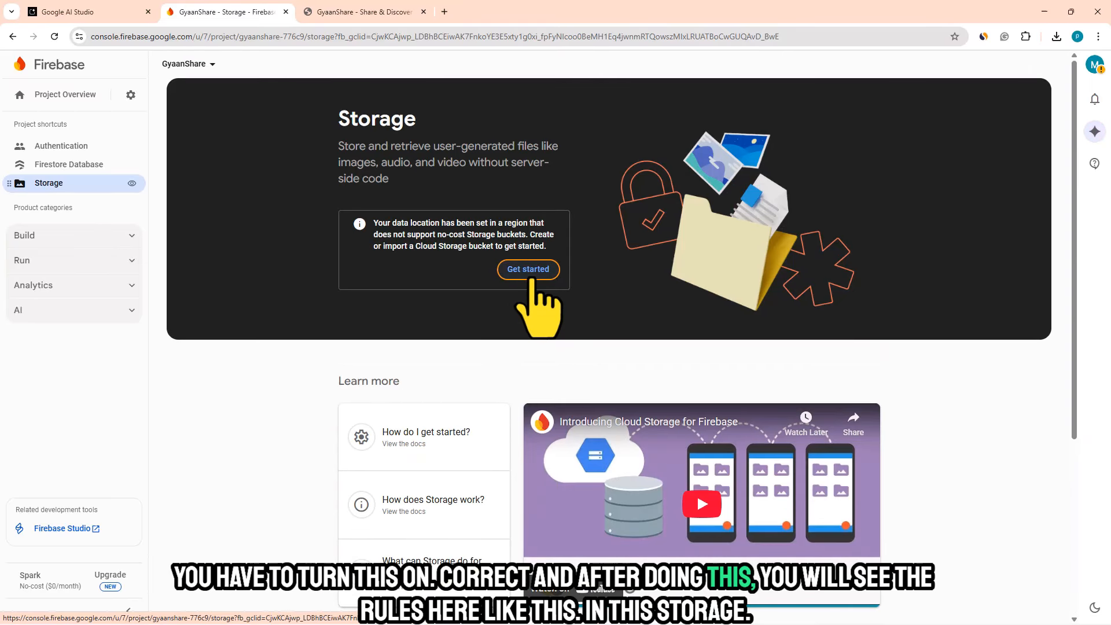
# - View the Firestore Database rules, locate the Cloud Storage Rules (storage.rules) code in Google AI Studio, and return to Firebase
pyautogui.click(87, 164)
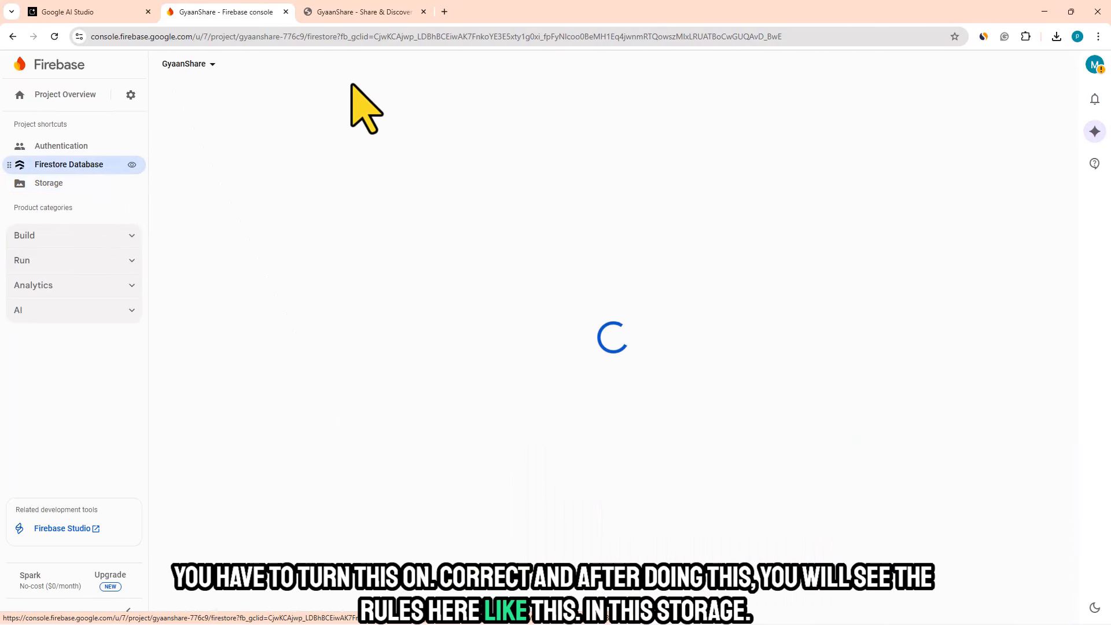
pyautogui.click(208, 130)
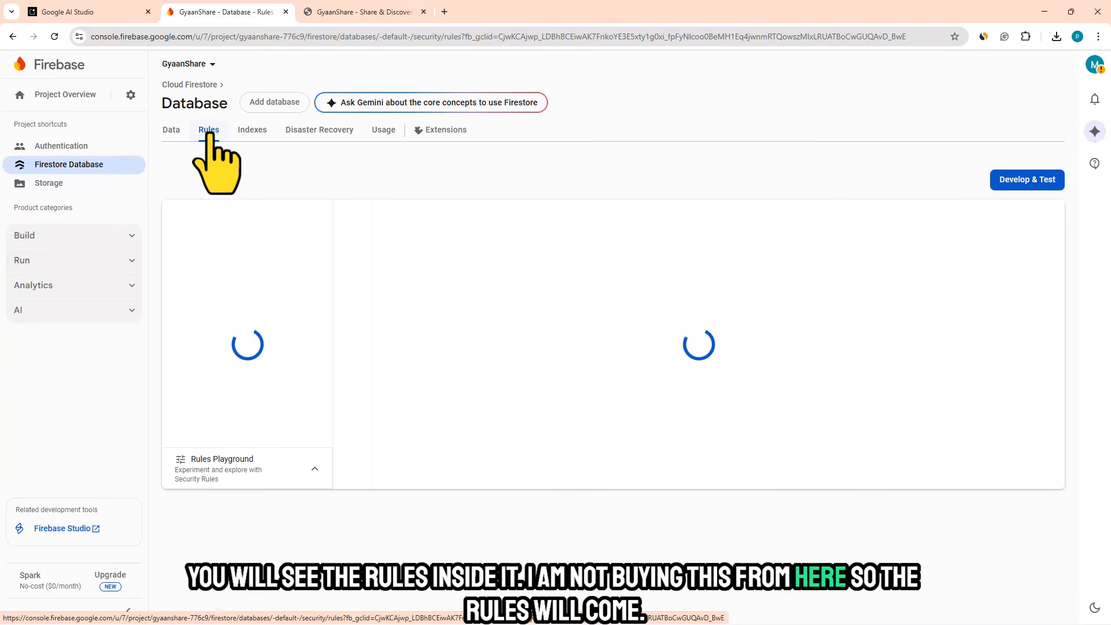
pyautogui.click(115, 12)
pyautogui.scroll(5, 925, 486)
pyautogui.moveTo(245, 245); pyautogui.dragTo(405, 245)
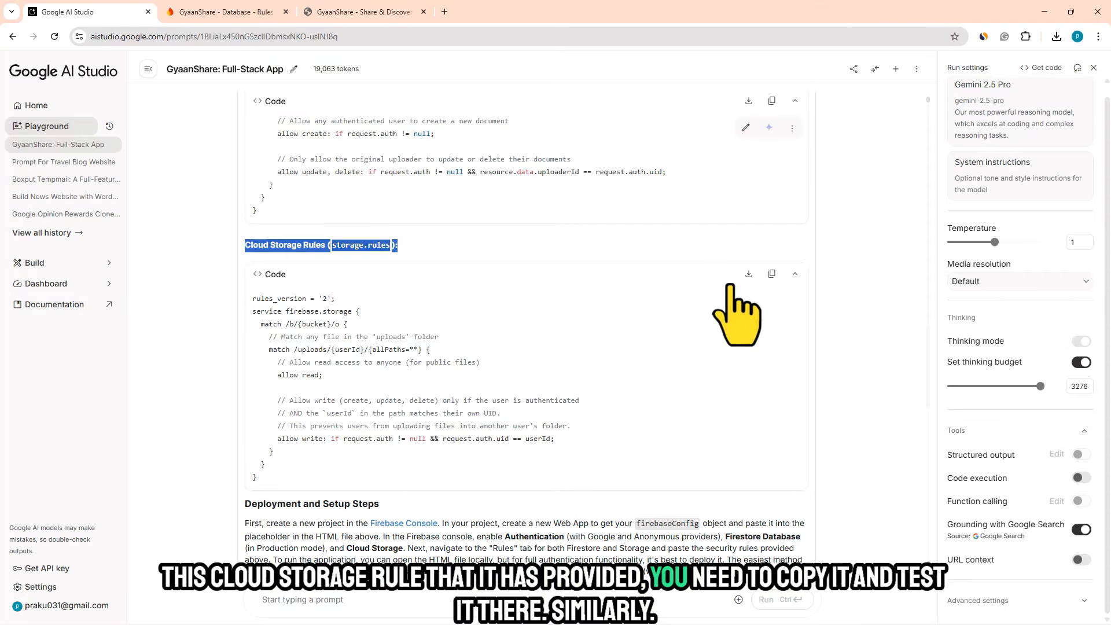
pyautogui.click(230, 9)
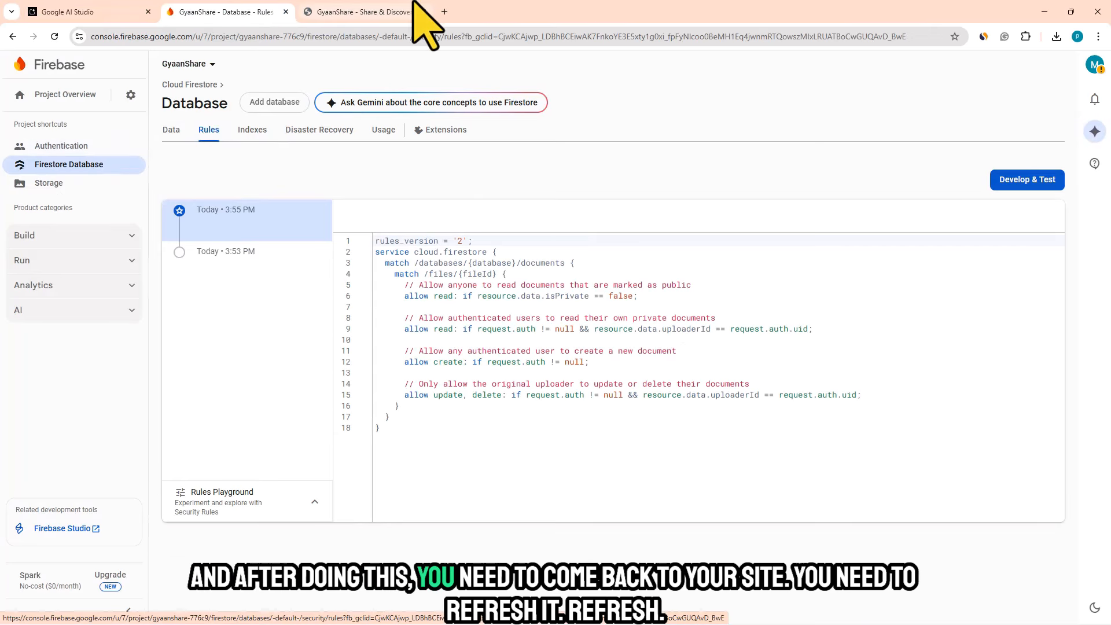
# - Switch to the GyaanShare site, sign in anonymously and view the Share Your Knowledge form
pyautogui.click(386, 11)
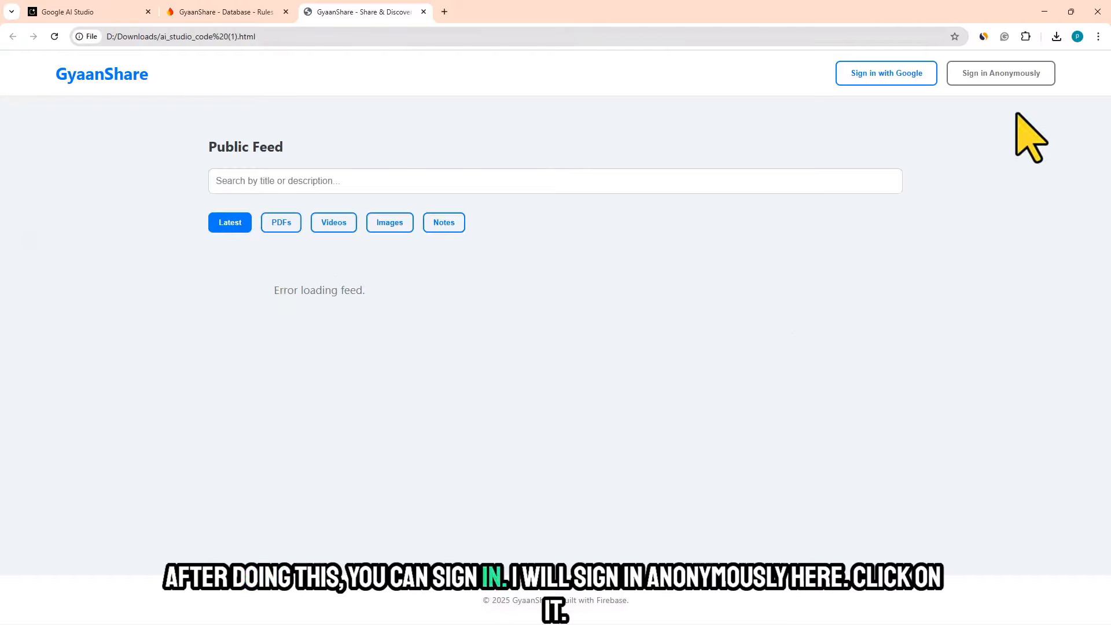
pyautogui.click(993, 75)
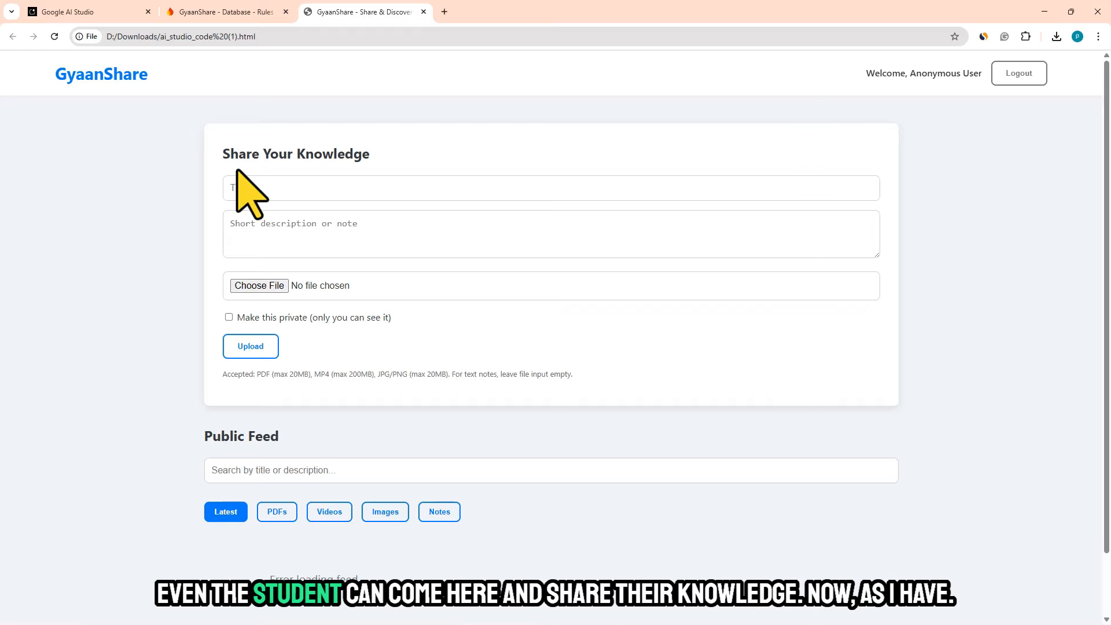
pyautogui.moveTo(230, 154); pyautogui.dragTo(387, 162)
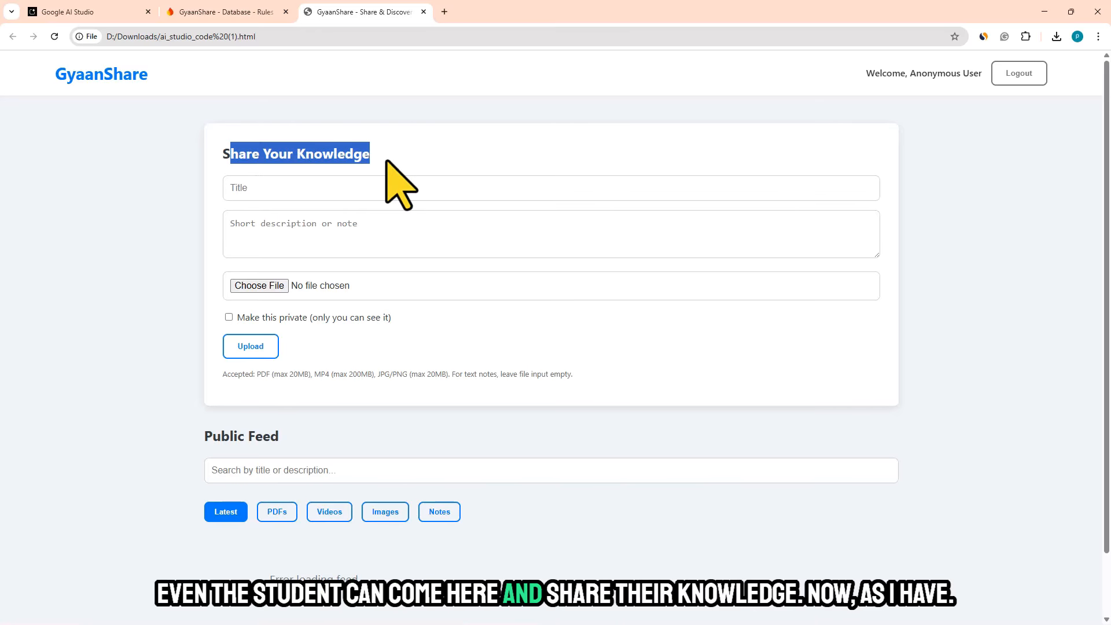
# - Paste "AI Tools You Shouldn't Miss in 2025" as the title in the Share Your Knowledge form
pyautogui.click(305, 189)
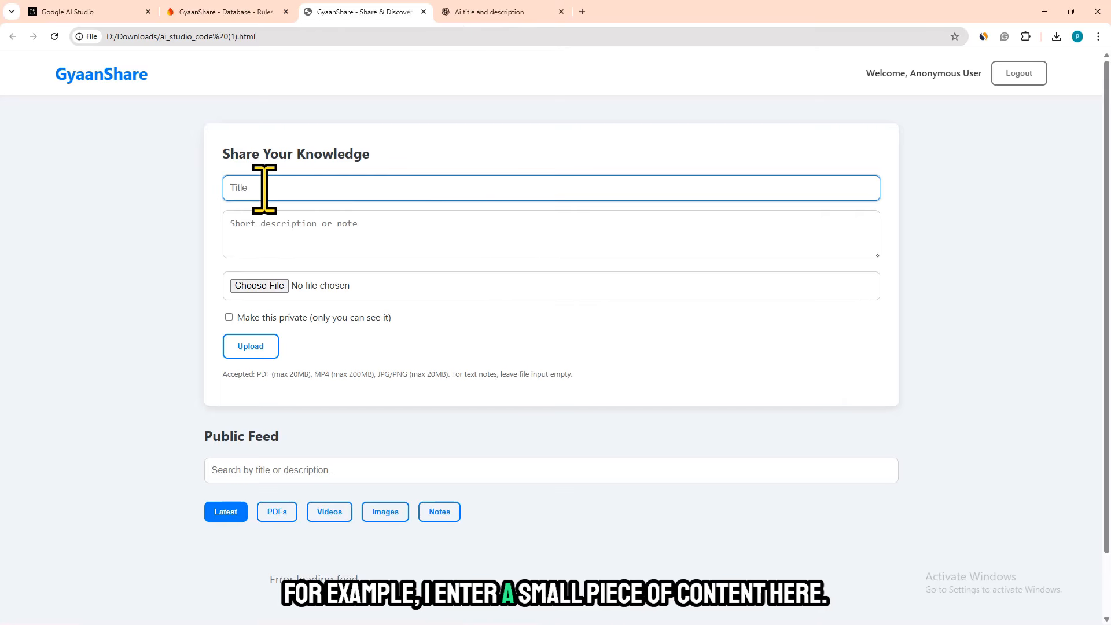
pyautogui.rightClick(264, 189)
pyautogui.click(287, 300)
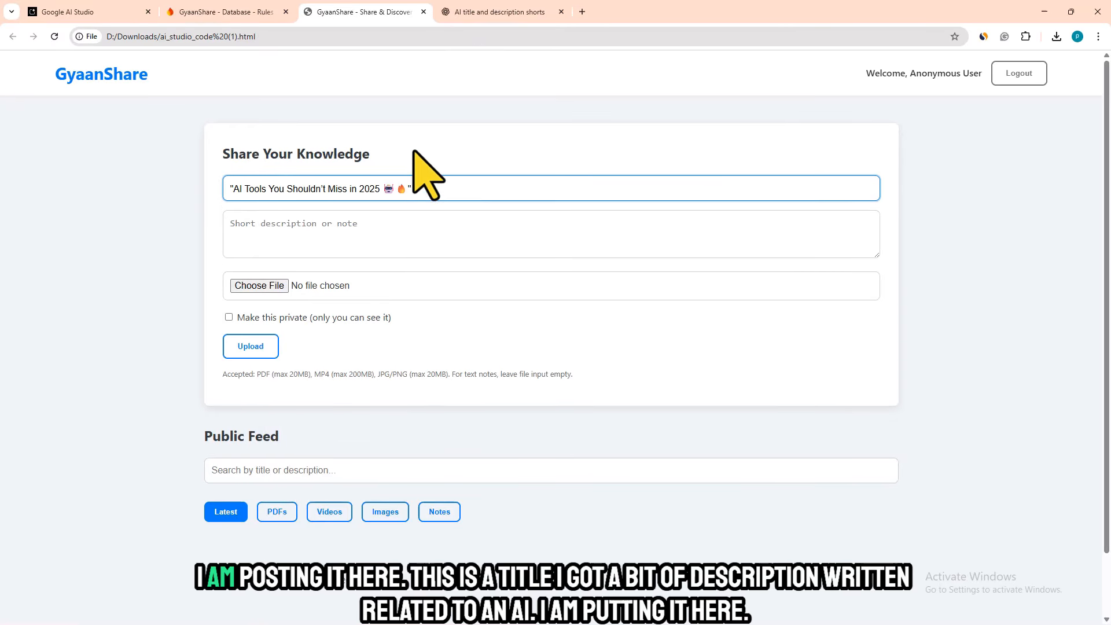
# - Copy the first title's description from ChatGPT, starting "Discover the most powerful AI tools", and paste it into GyaanShare's short description
pyautogui.click(492, 11)
pyautogui.moveTo(409, 272); pyautogui.dragTo(634, 289)
pyautogui.rightClick(596, 295)
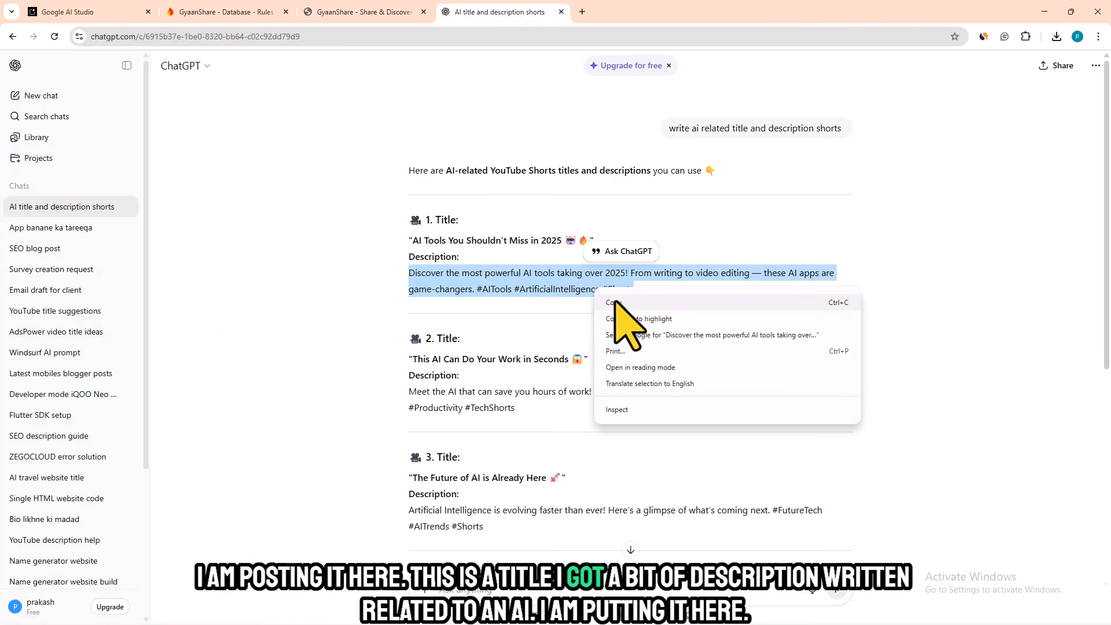
pyautogui.click(615, 302)
pyautogui.click(350, 12)
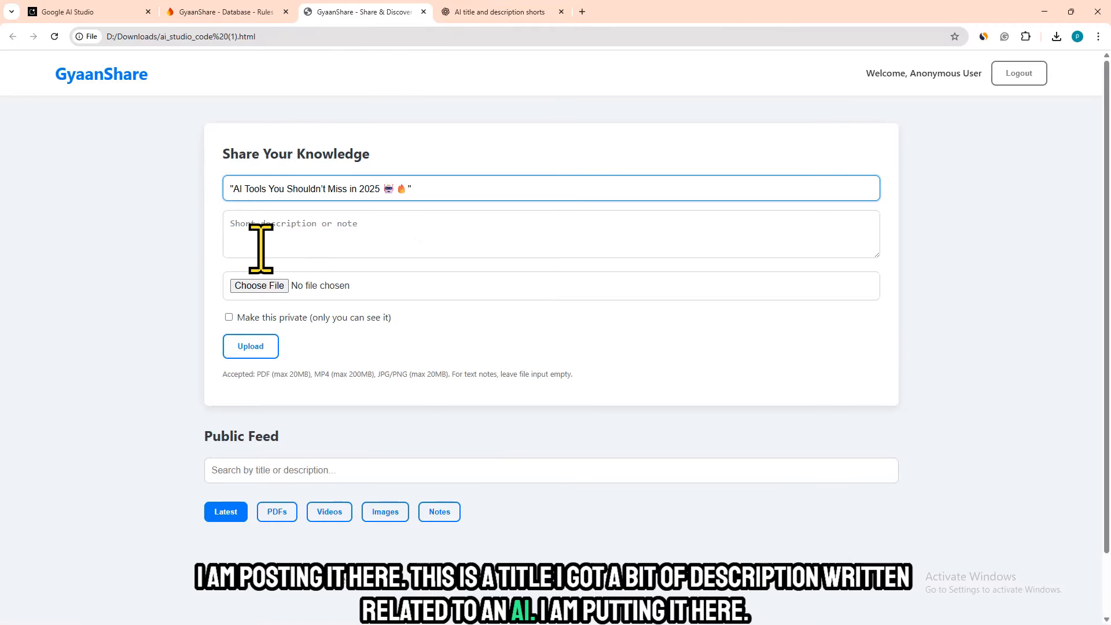
pyautogui.click(260, 225)
pyautogui.rightClick(260, 225)
pyautogui.click(292, 342)
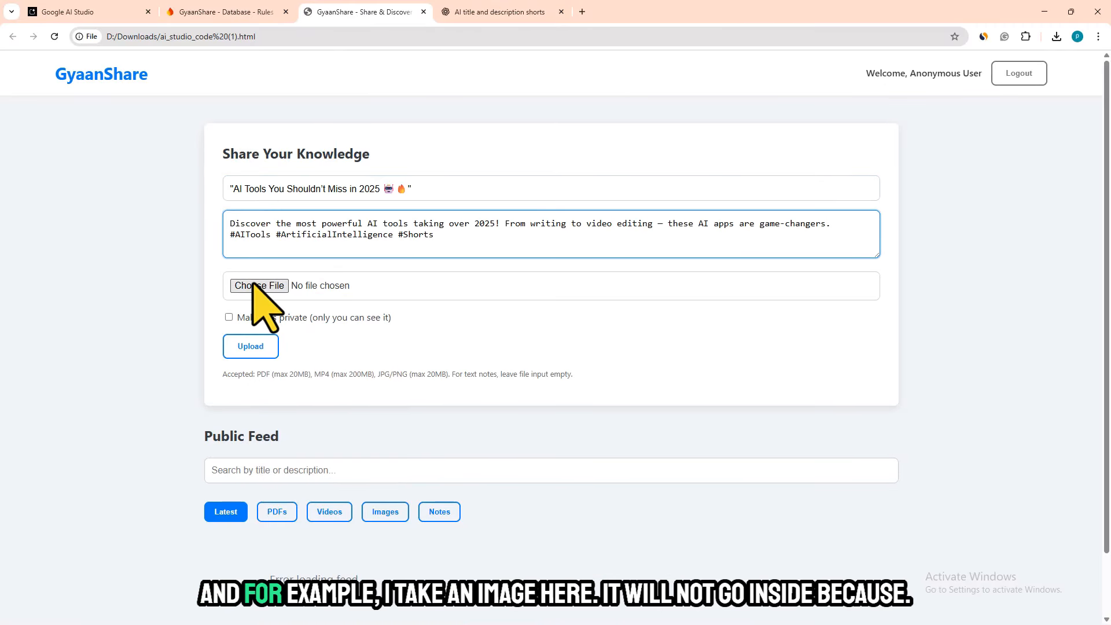
# - Attach Screenshot 2025-11-11 130054.png to the post and upload it without making it private
pyautogui.click(250, 288)
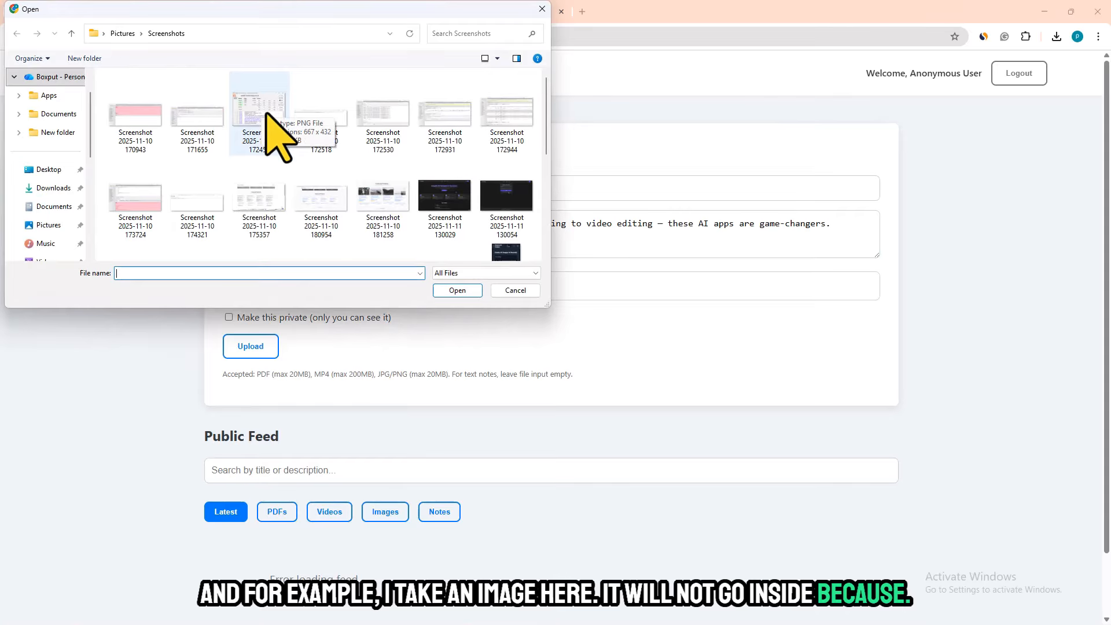
pyautogui.click(509, 200)
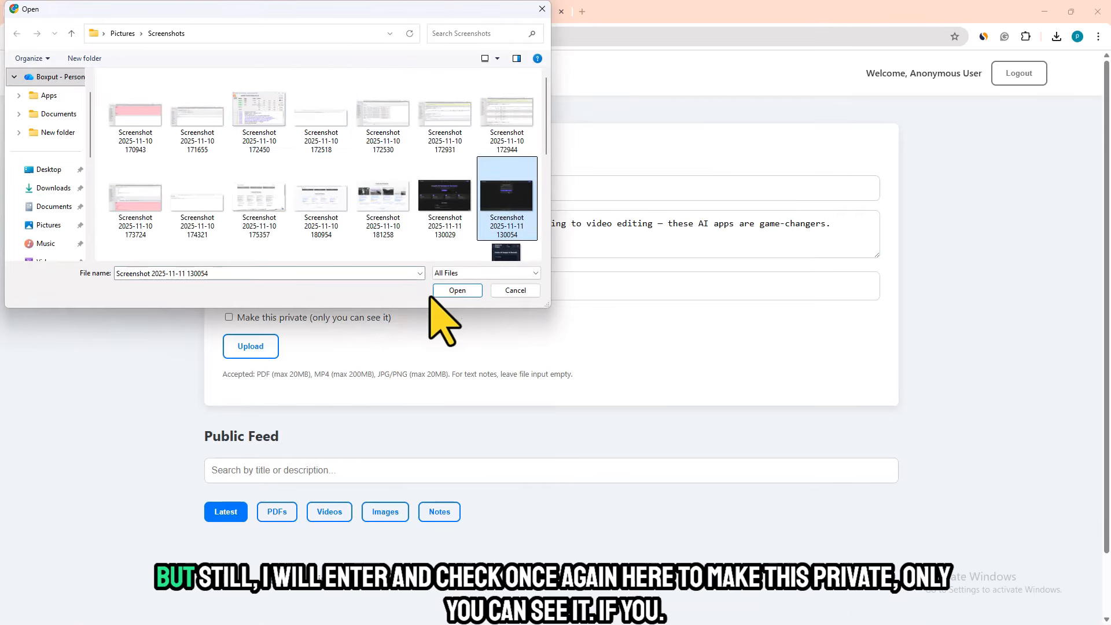
pyautogui.click(464, 293)
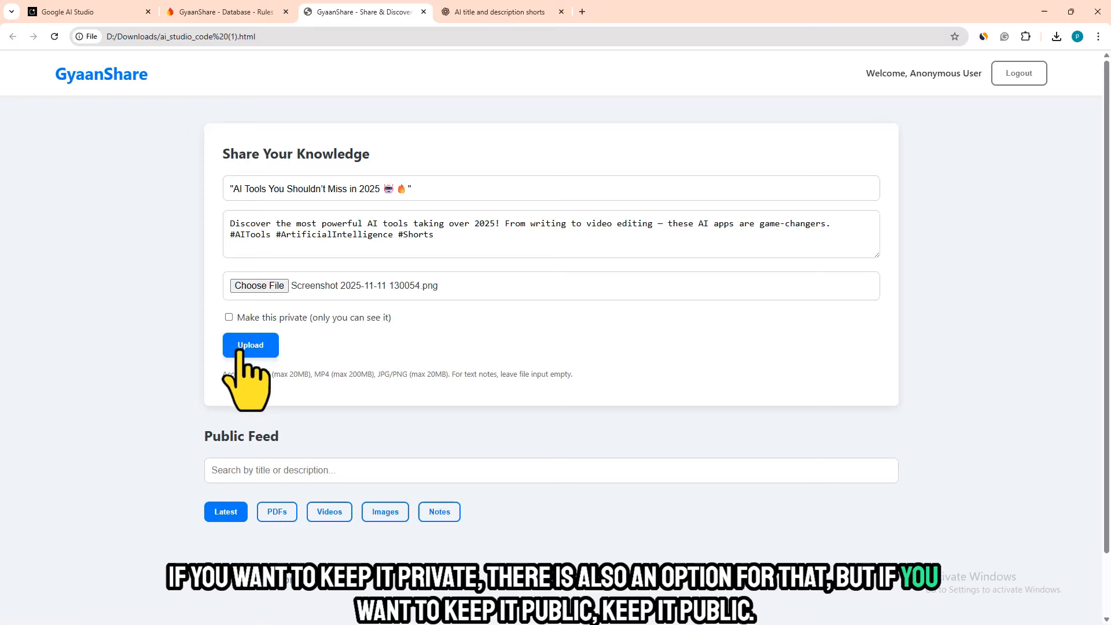
pyautogui.click(249, 349)
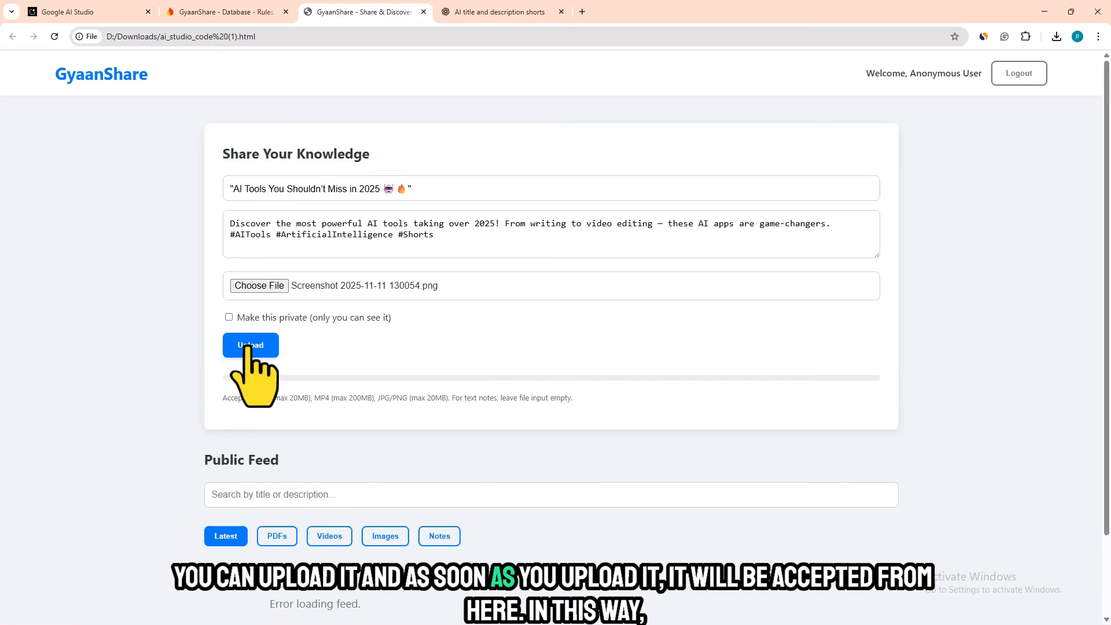
# - Read the upload form's accepted file types and size limits, and switch to Firebase to check the Storage page
pyautogui.moveTo(261, 399); pyautogui.dragTo(678, 412)
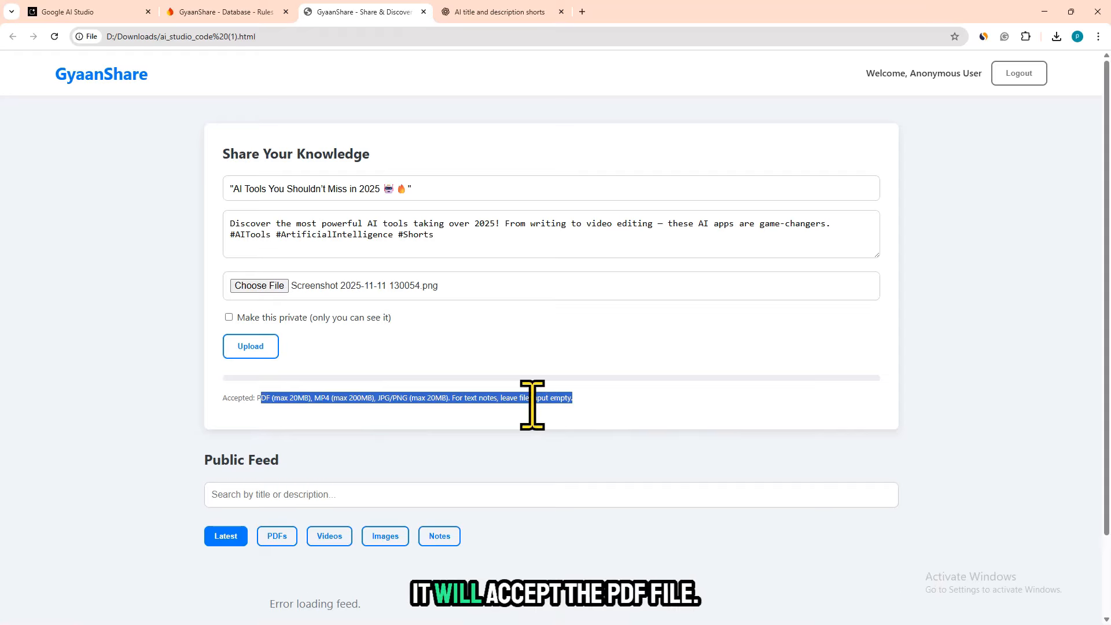
pyautogui.moveTo(255, 400); pyautogui.dragTo(385, 406)
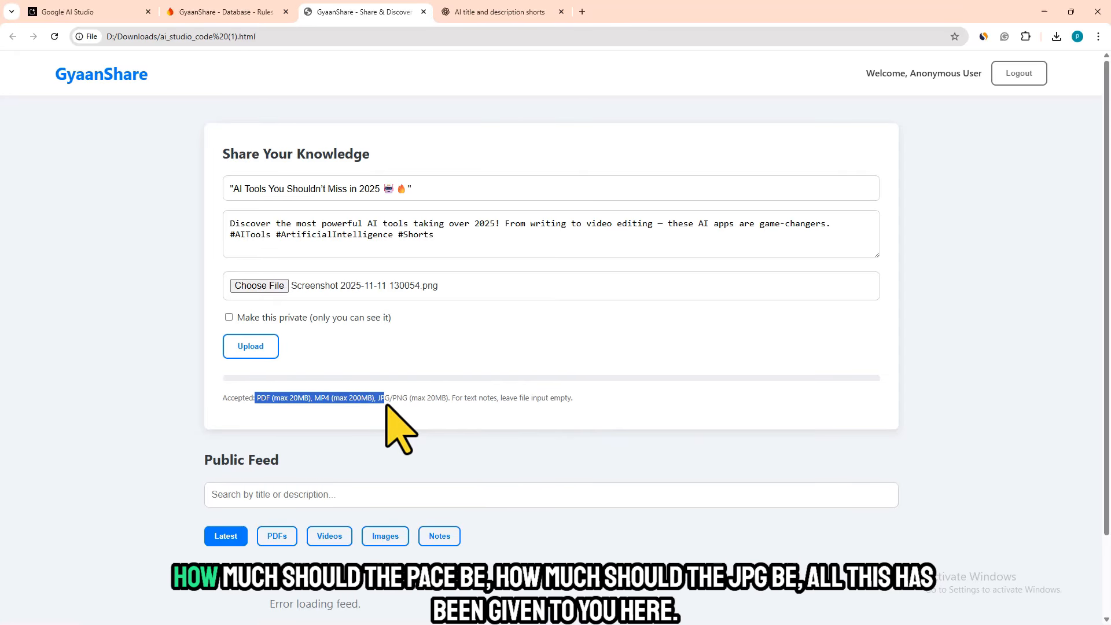
pyautogui.moveTo(455, 406); pyautogui.dragTo(583, 409)
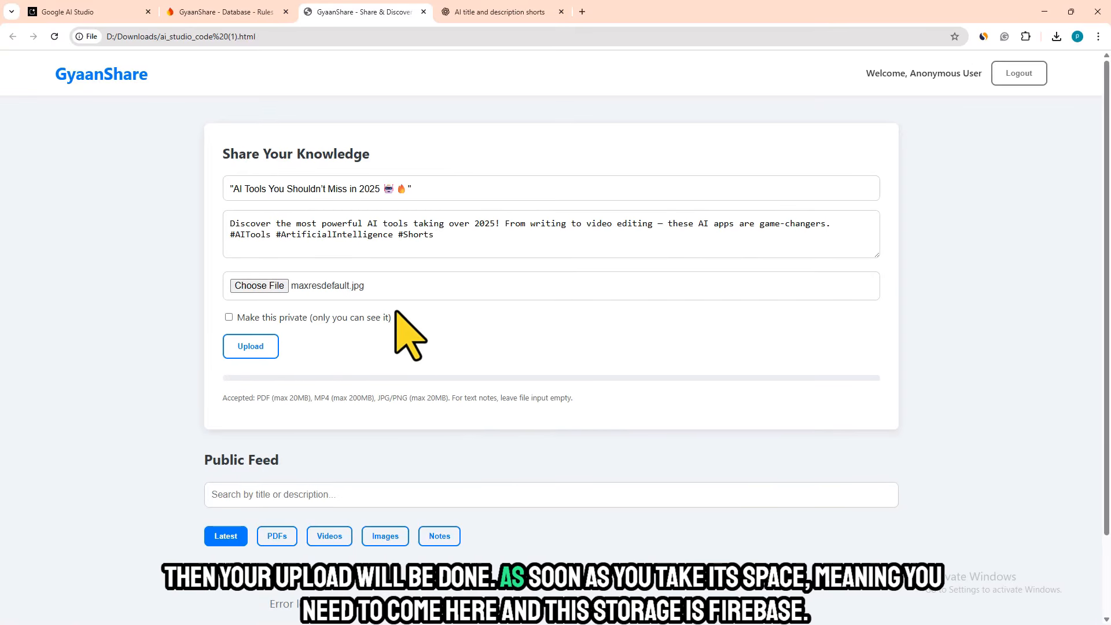
pyautogui.click(220, 12)
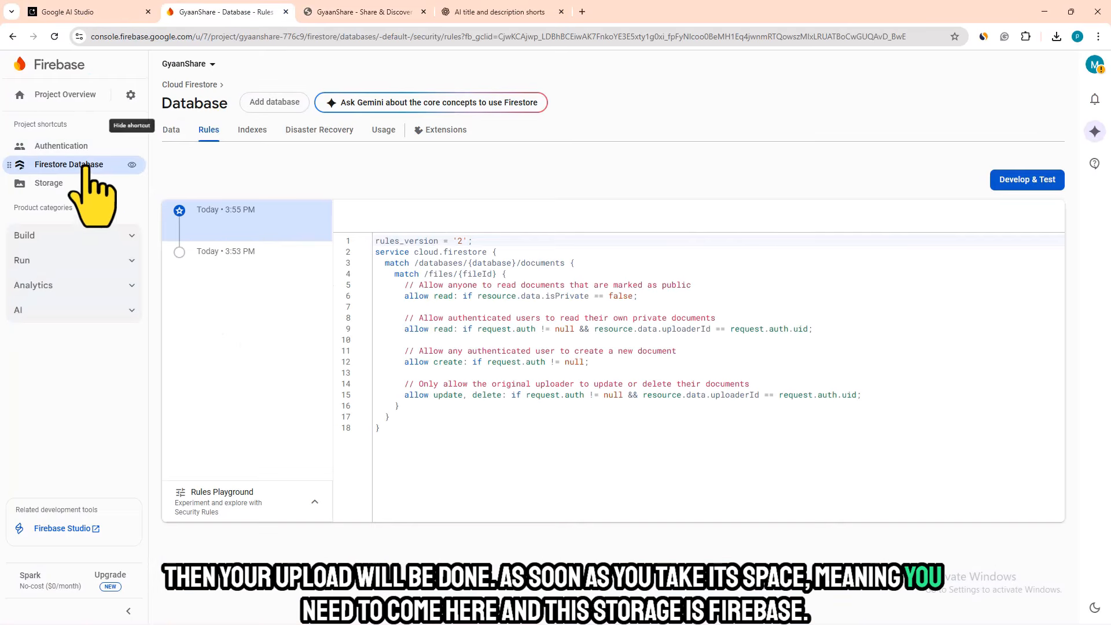
pyautogui.click(95, 183)
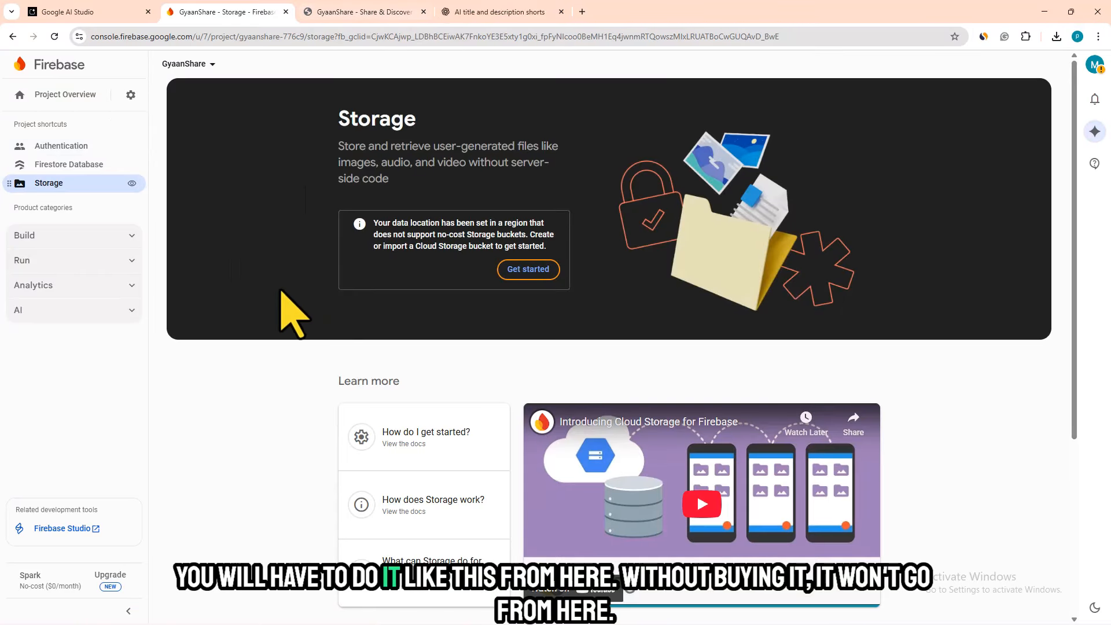
# - Back on the GyaanShare site, log out of the anonymous session and filter the Public Feed by Images
pyautogui.click(345, 13)
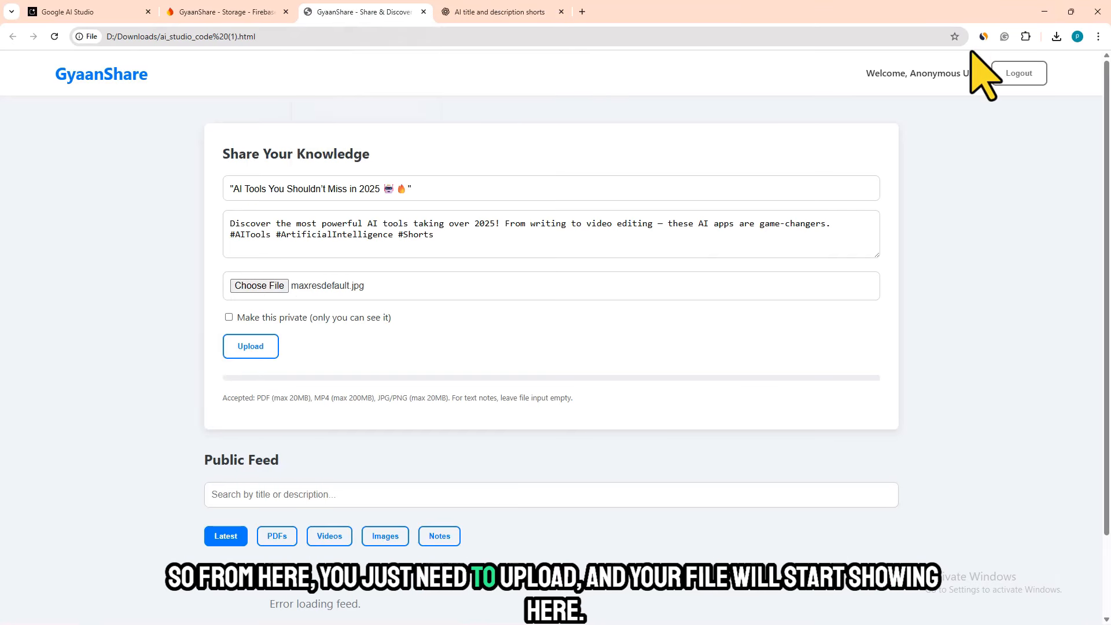
pyautogui.click(1030, 71)
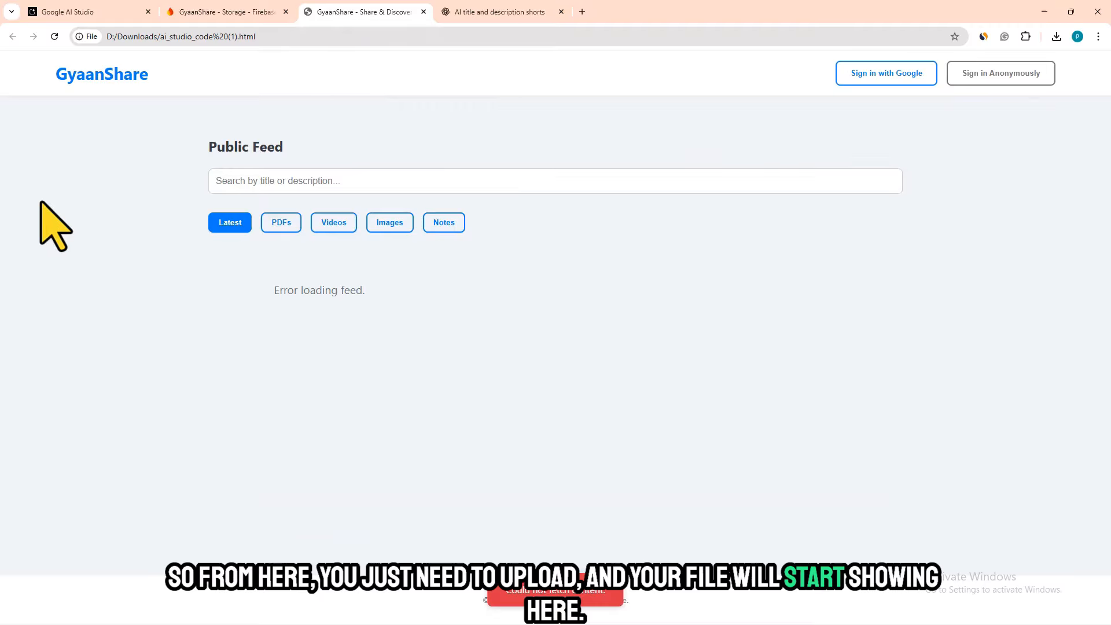
pyautogui.click(394, 224)
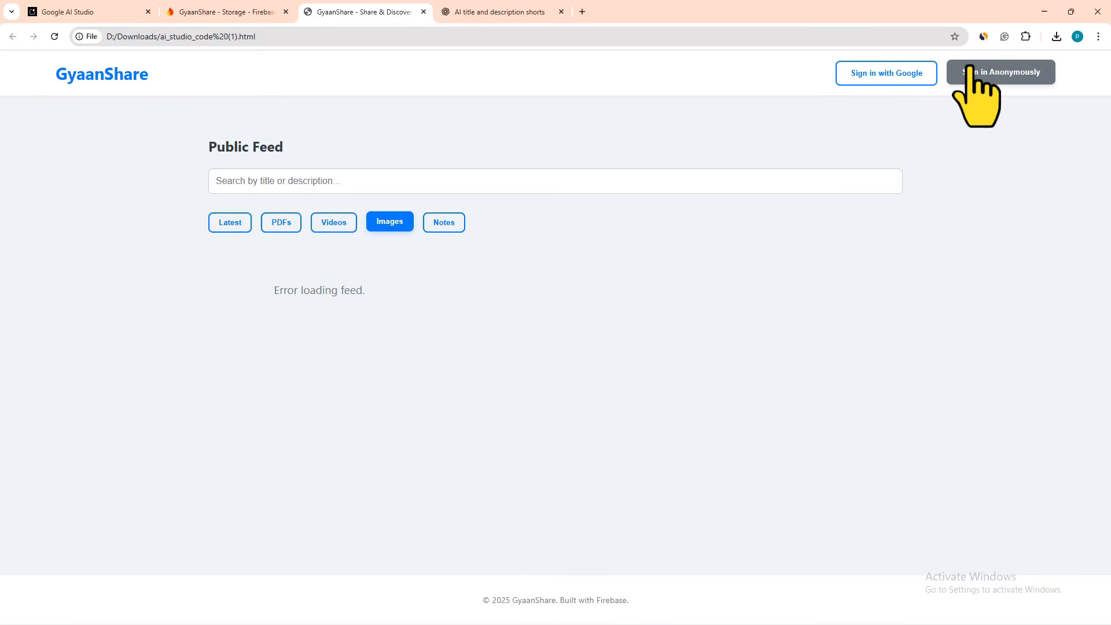
# - Try the Google sign-in on GyaanShare and check the users and sign-in methods in Firebase Authentication
pyautogui.click(880, 75)
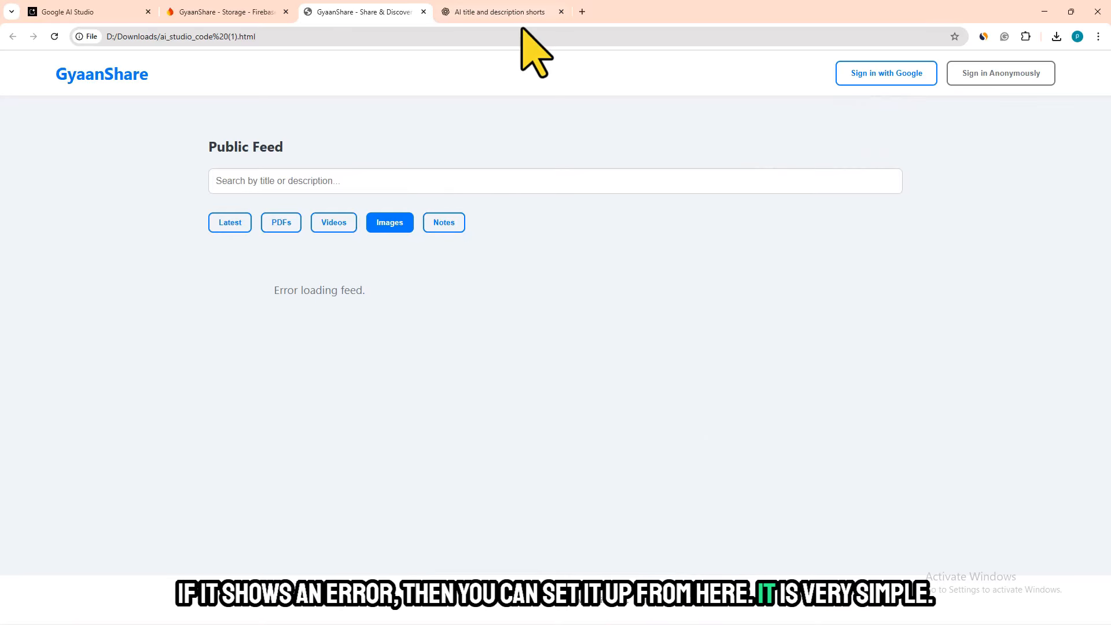
pyautogui.click(38, 12)
pyautogui.click(220, 11)
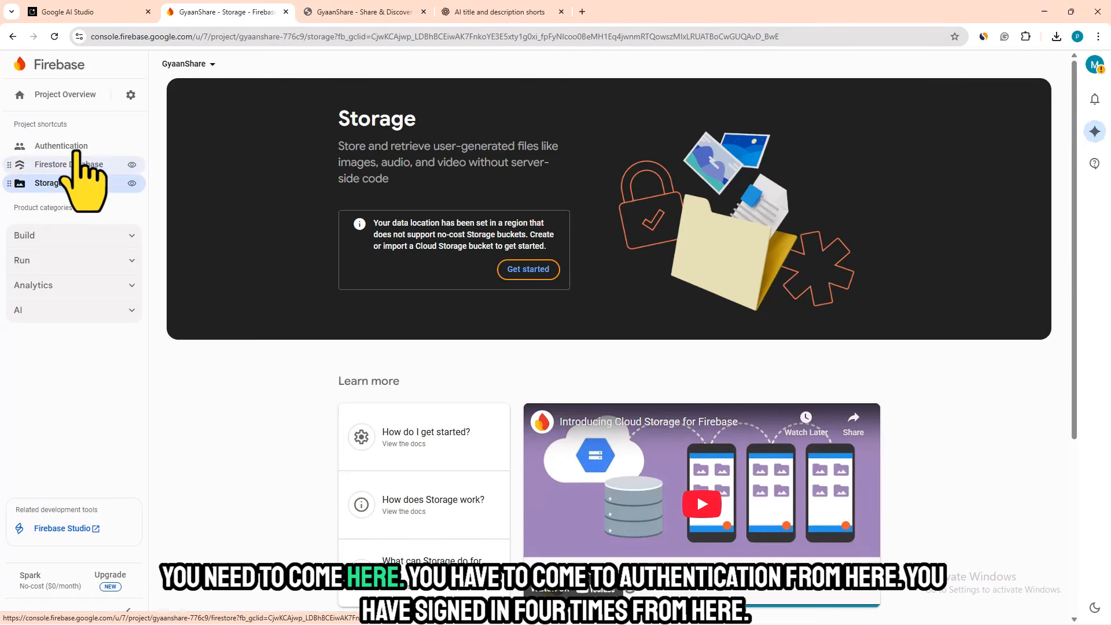
pyautogui.click(74, 146)
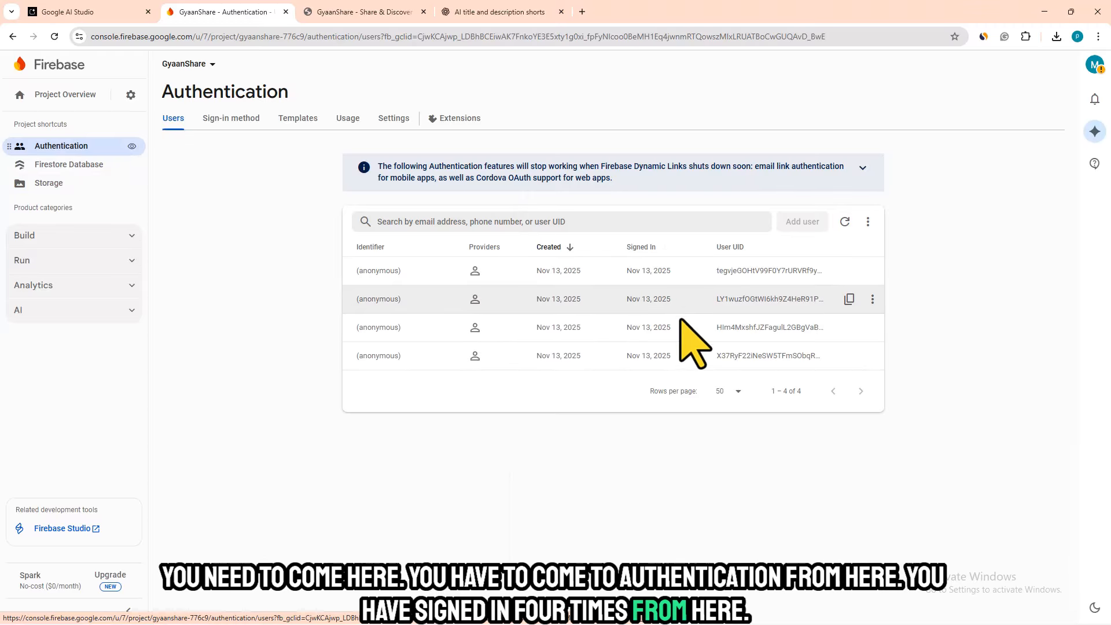
pyautogui.click(220, 121)
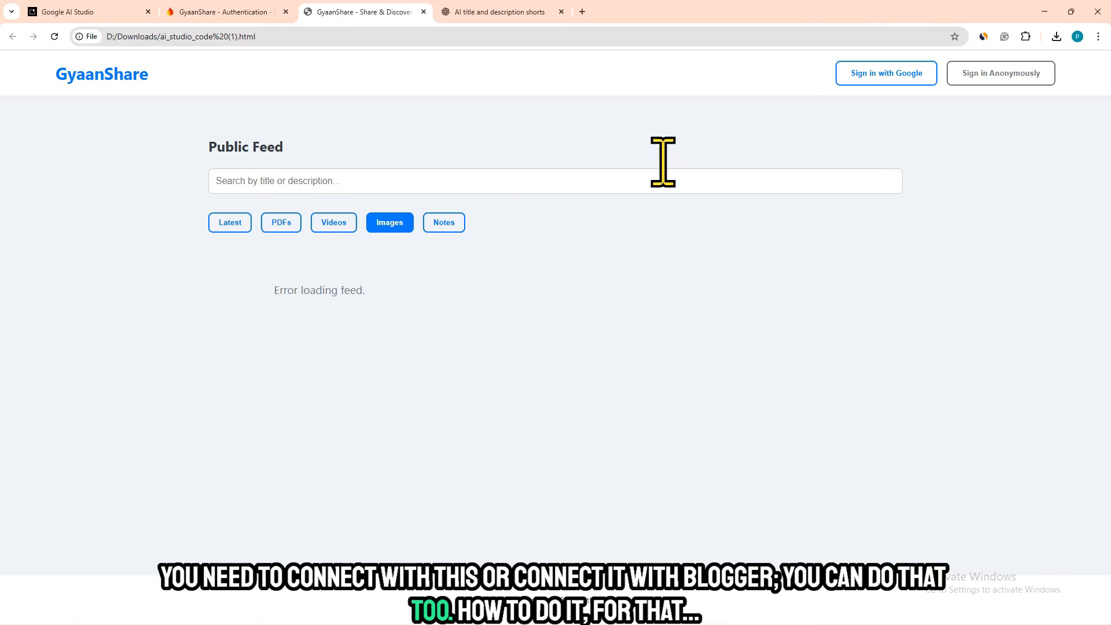
# - Minimize the browser and open ai_studio_code (1).html from the Downloads folder in Notepad
pyautogui.click(1045, 11)
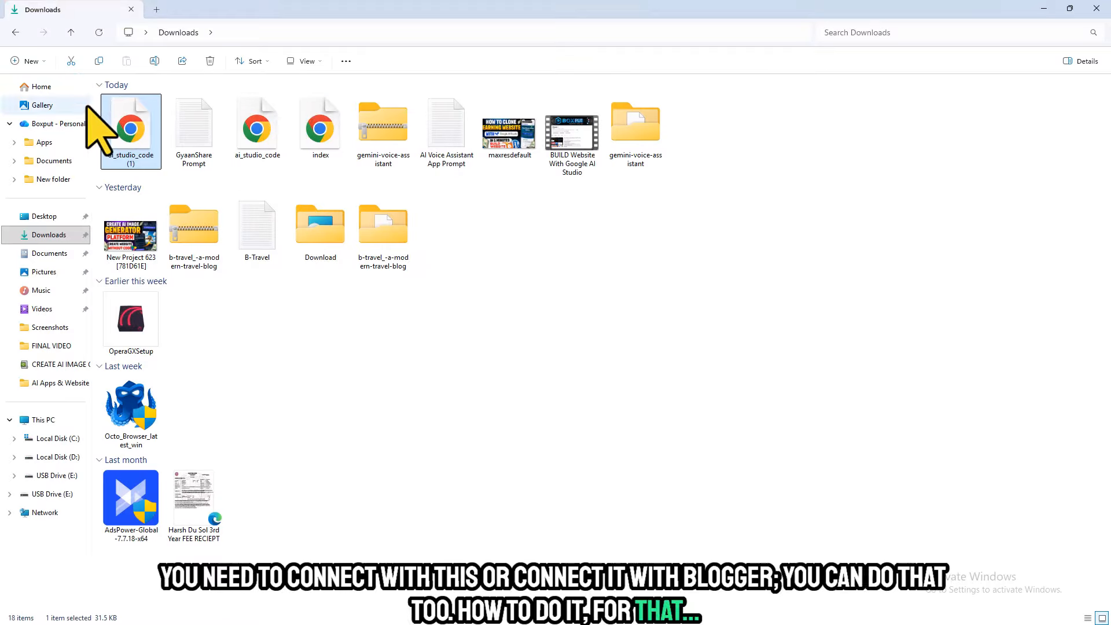
pyautogui.rightClick(130, 131)
pyautogui.click(180, 326)
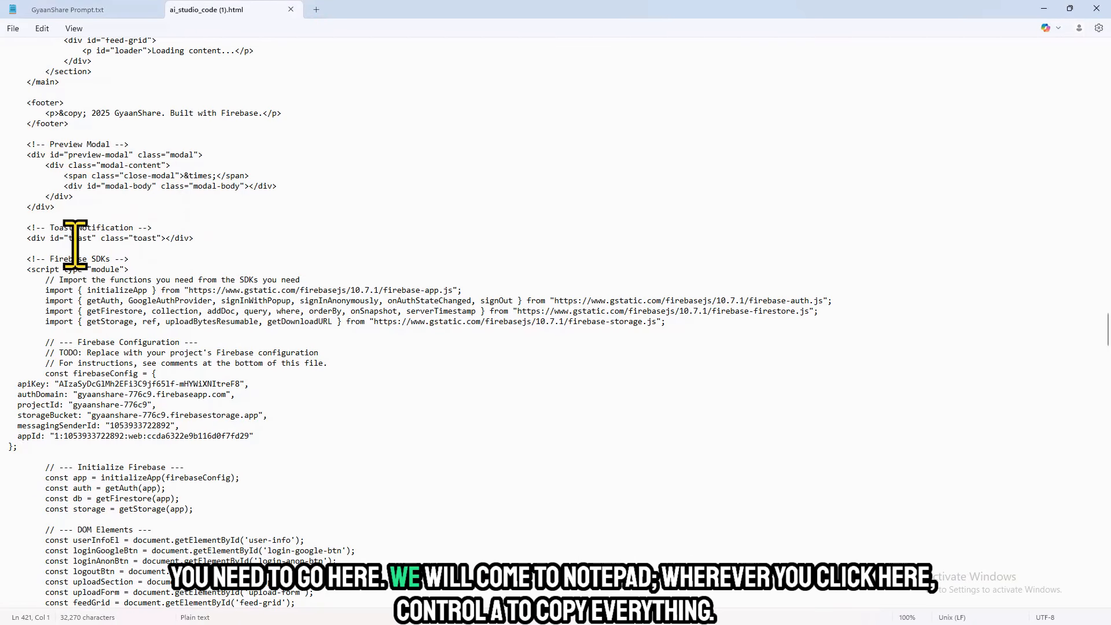
# - Copy all the code in ai_studio_code (1).html, switch to the boxput.in WordPress admin, and check the live site
pyautogui.hotkey('ctrl', 'a')
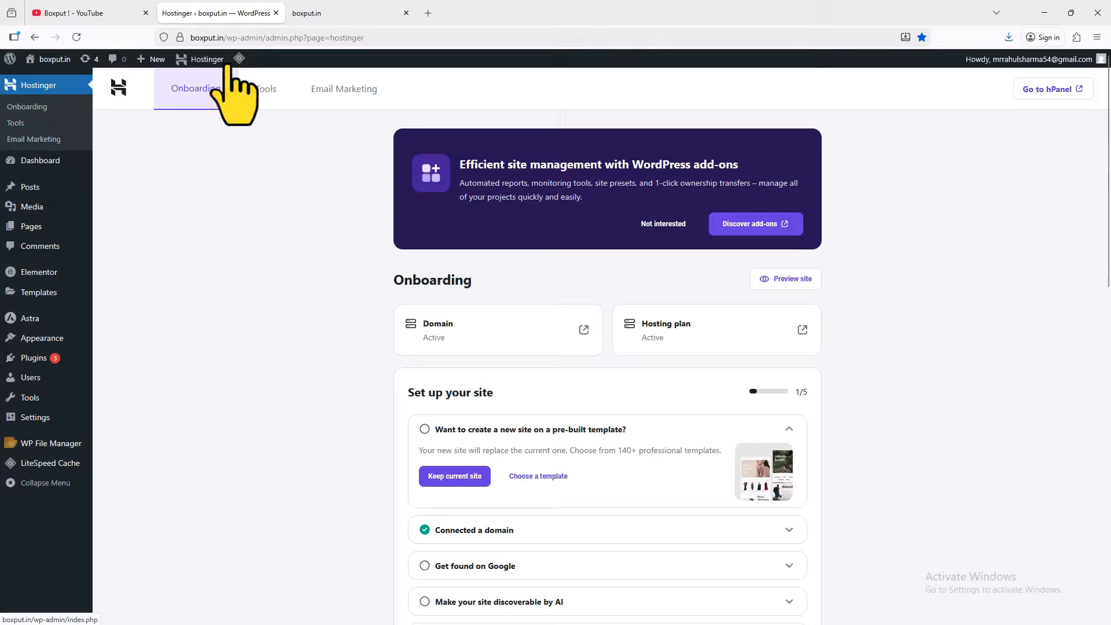
pyautogui.click(345, 14)
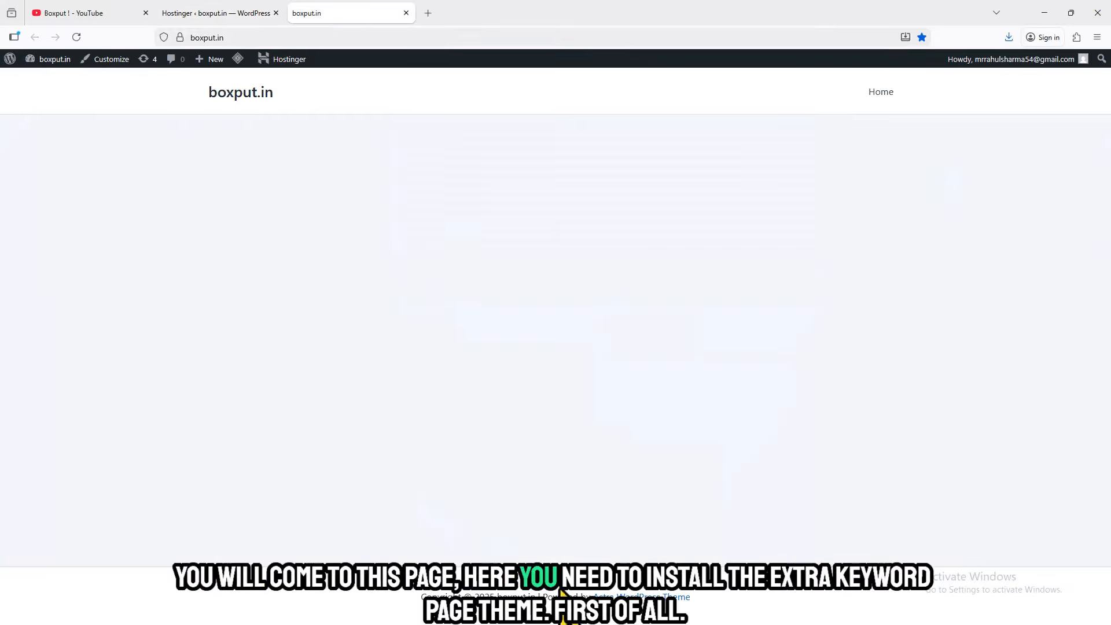
pyautogui.click(246, 12)
# - Check the active Astra theme among the installed WordPress themes and open the page for adding plugins
pyautogui.moveTo(46, 341)
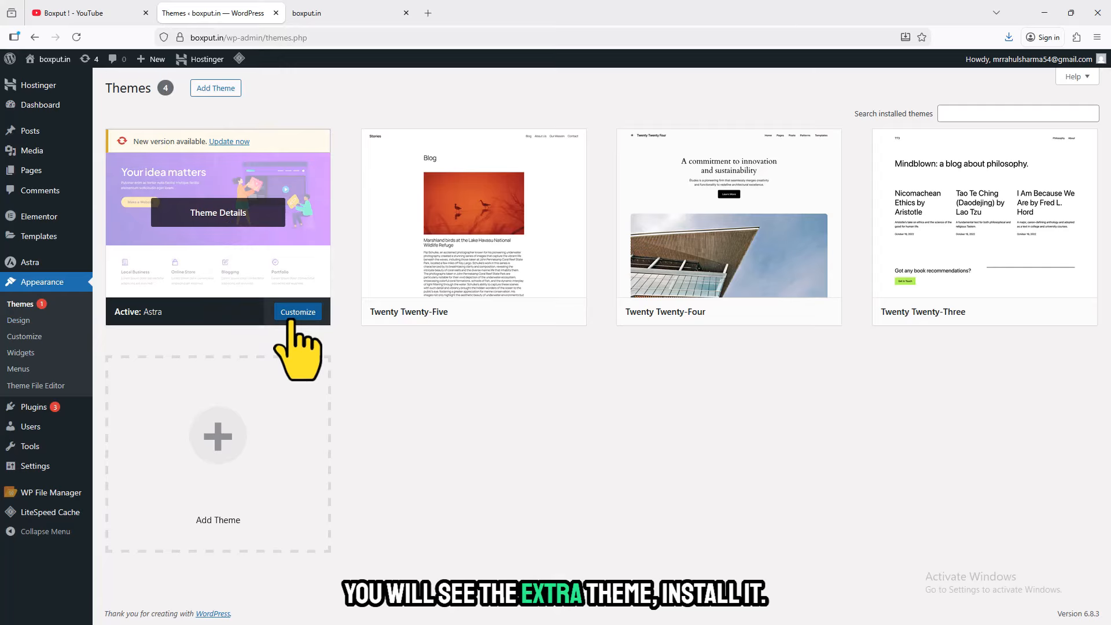
pyautogui.moveTo(75, 85)
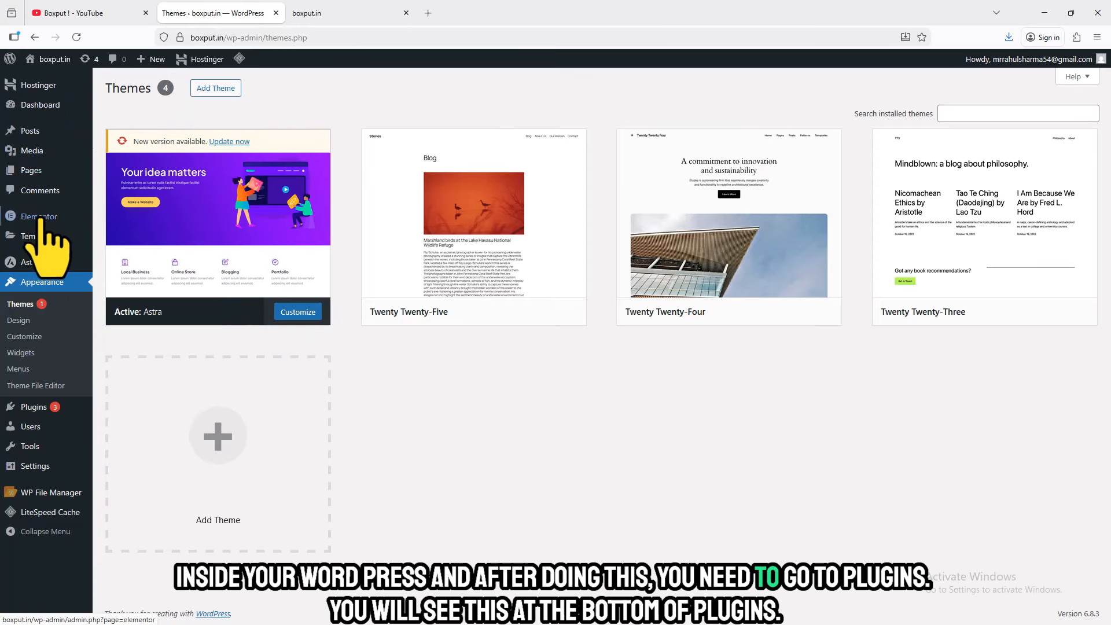
pyautogui.moveTo(36, 406)
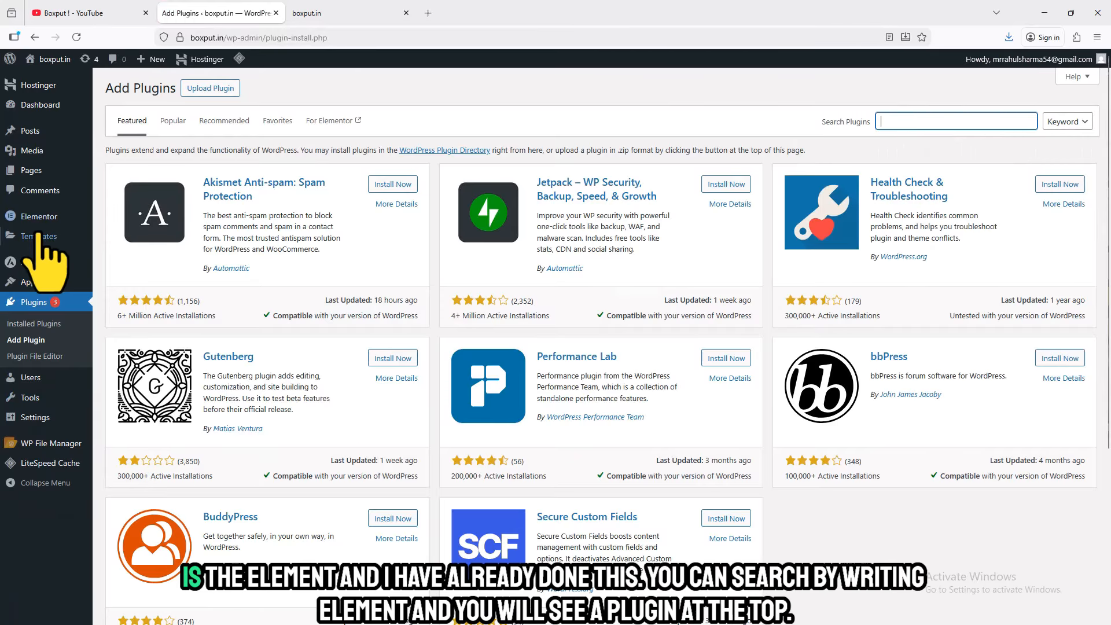
pyautogui.moveTo(29, 219)
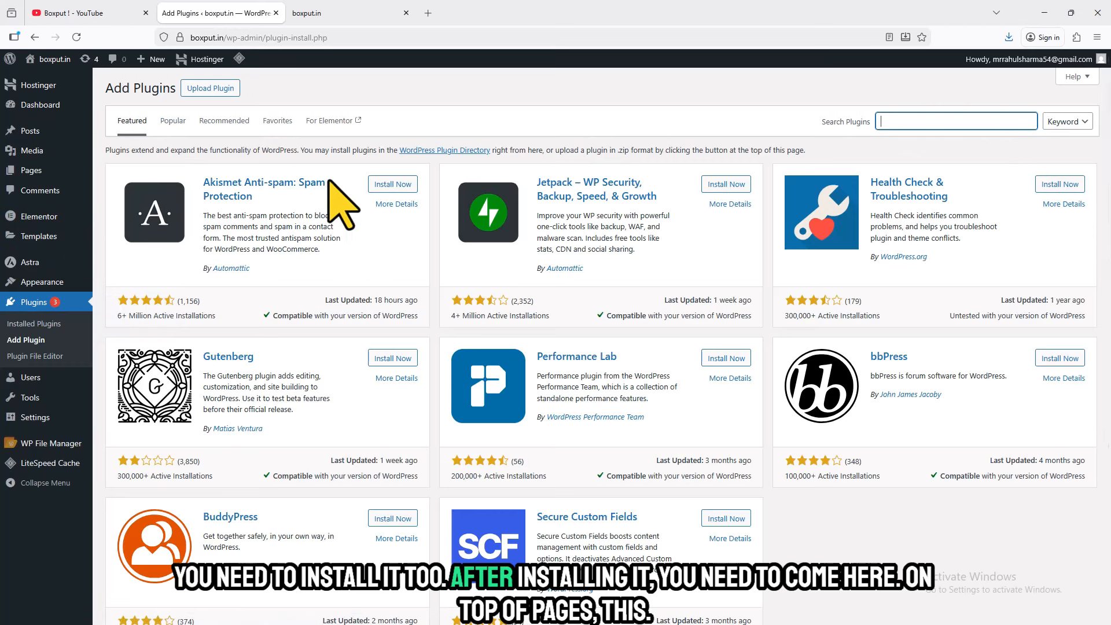
pyautogui.moveTo(42, 105)
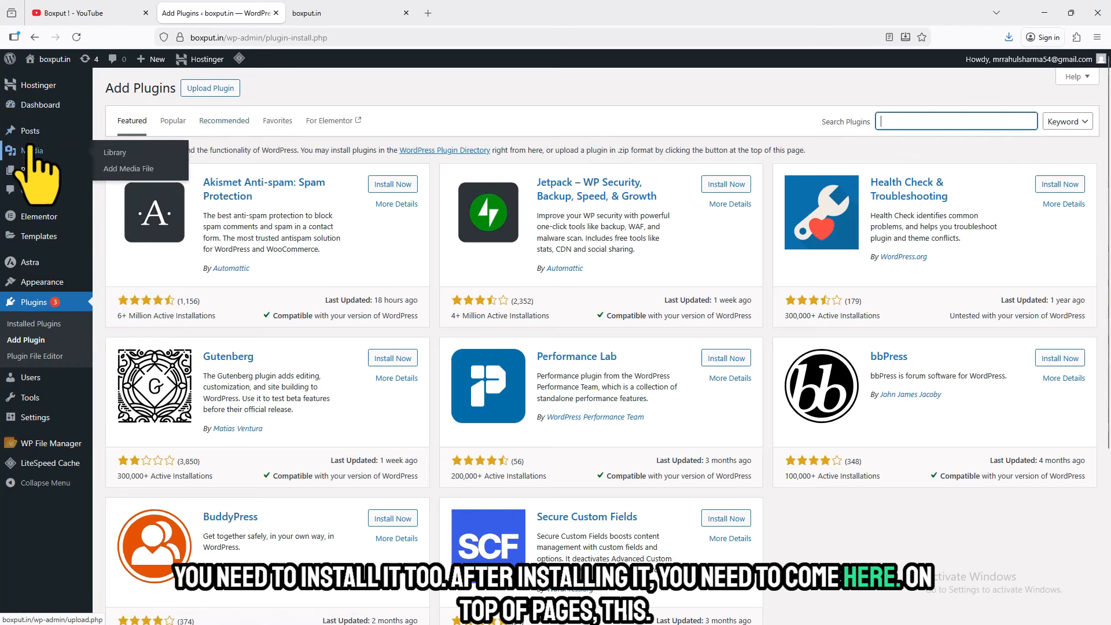
# - Create a new WordPress page titled Home and publish it
pyautogui.moveTo(38, 171)
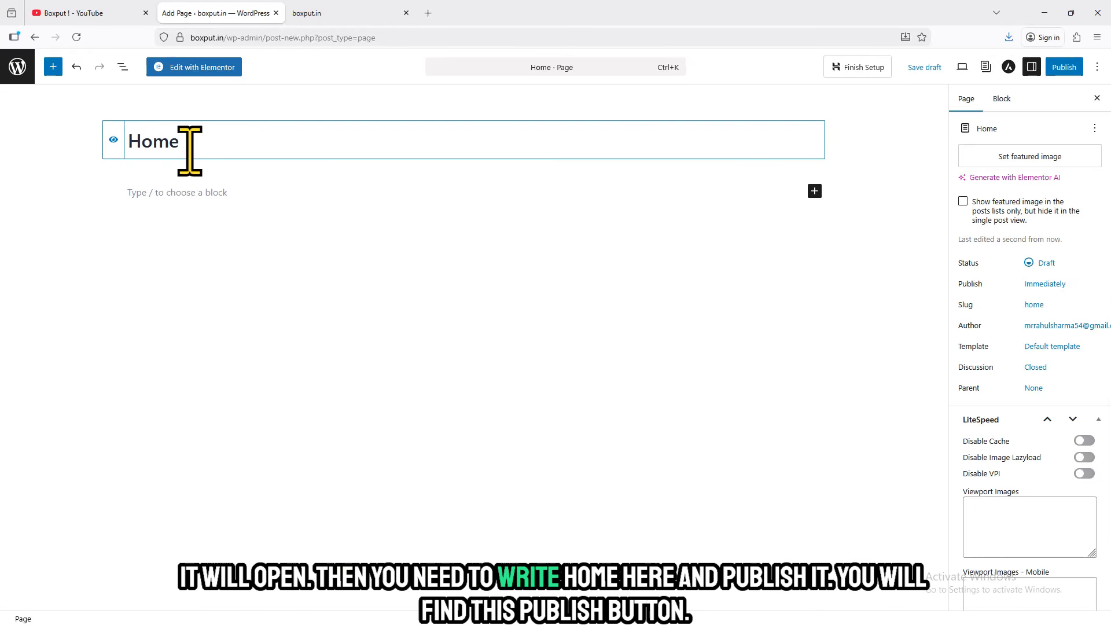
pyautogui.click(1064, 68)
pyautogui.click(1065, 68)
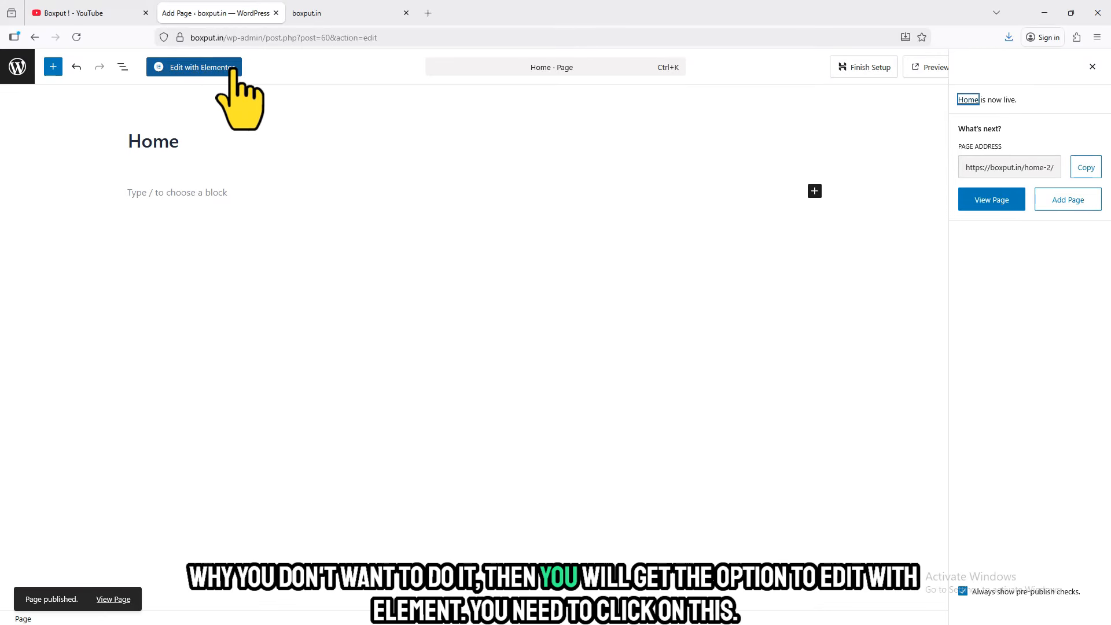
# - Edit the Home page with Elementor and add a single-column Flexbox container with its content width set to Full Width
pyautogui.click(196, 68)
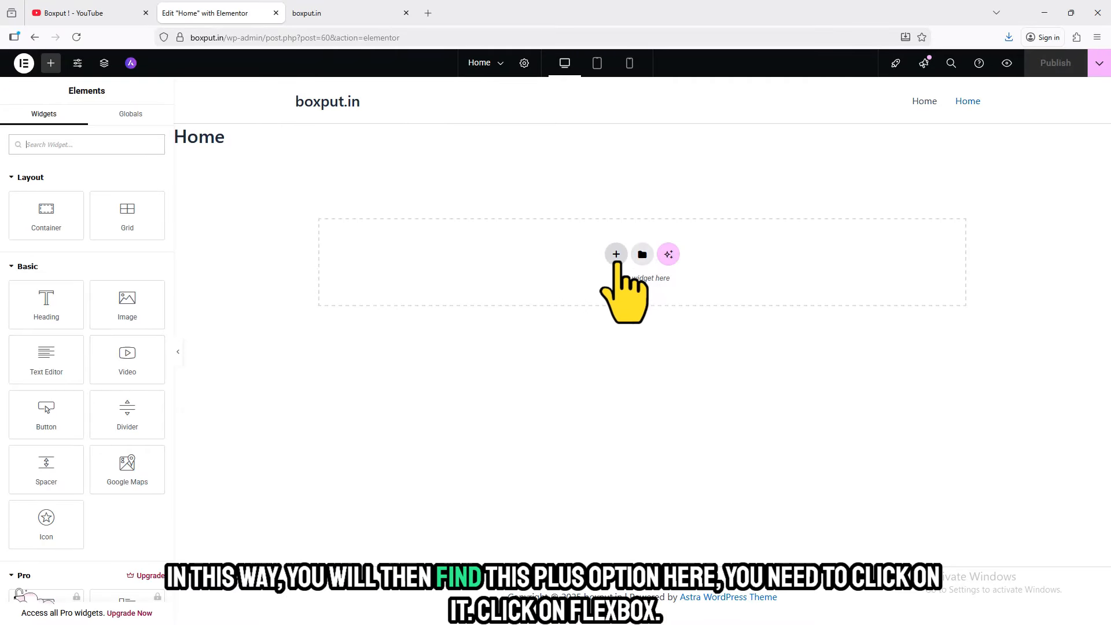
pyautogui.click(616, 258)
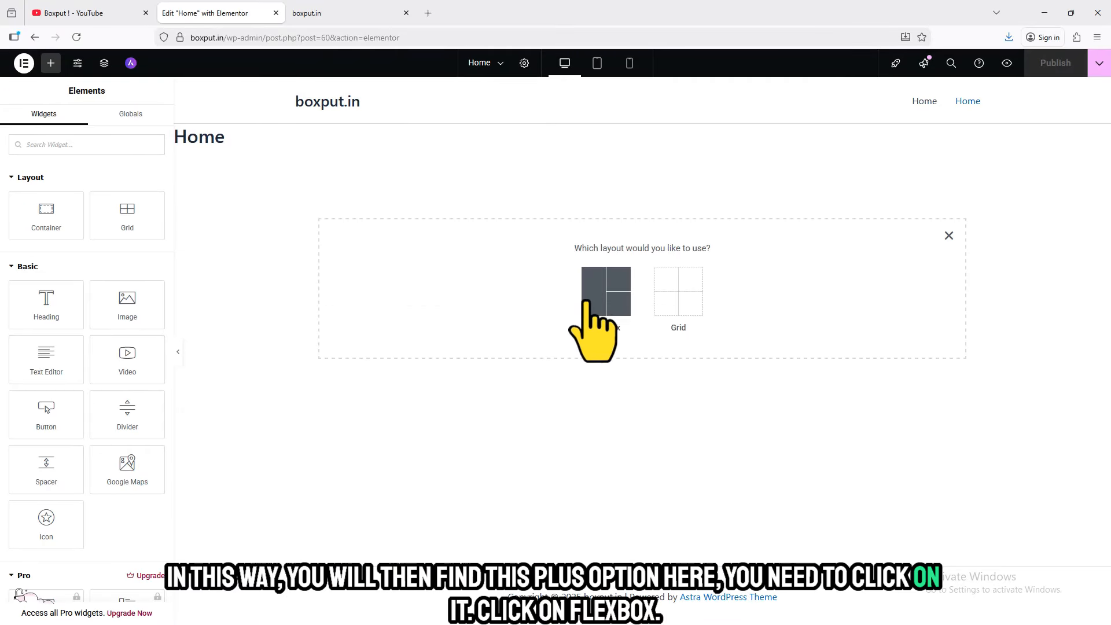
pyautogui.click(596, 281)
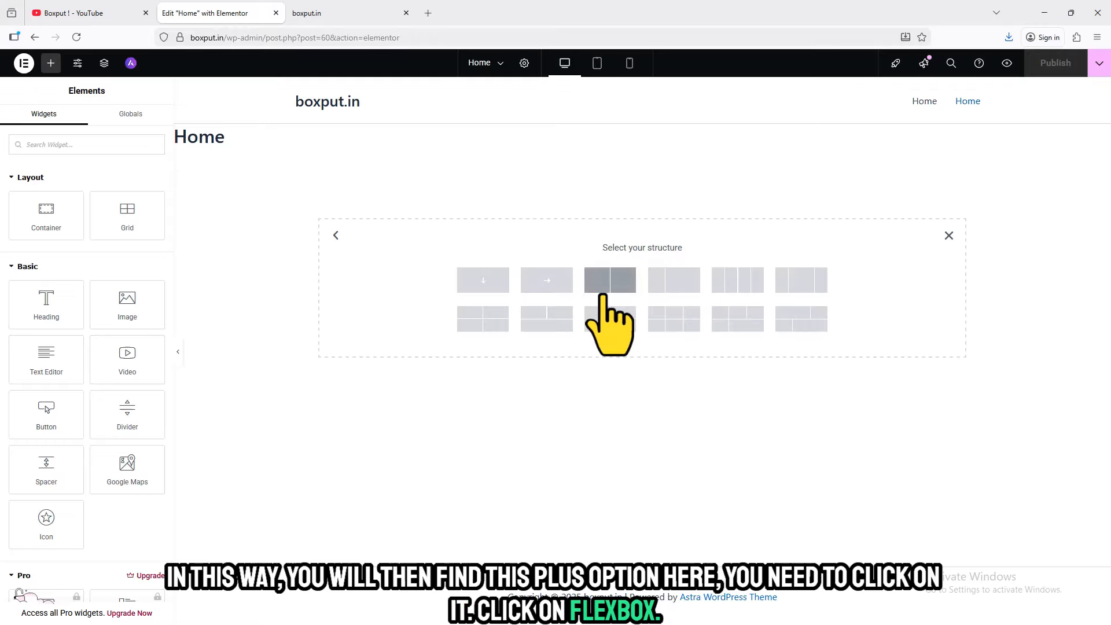
pyautogui.click(482, 280)
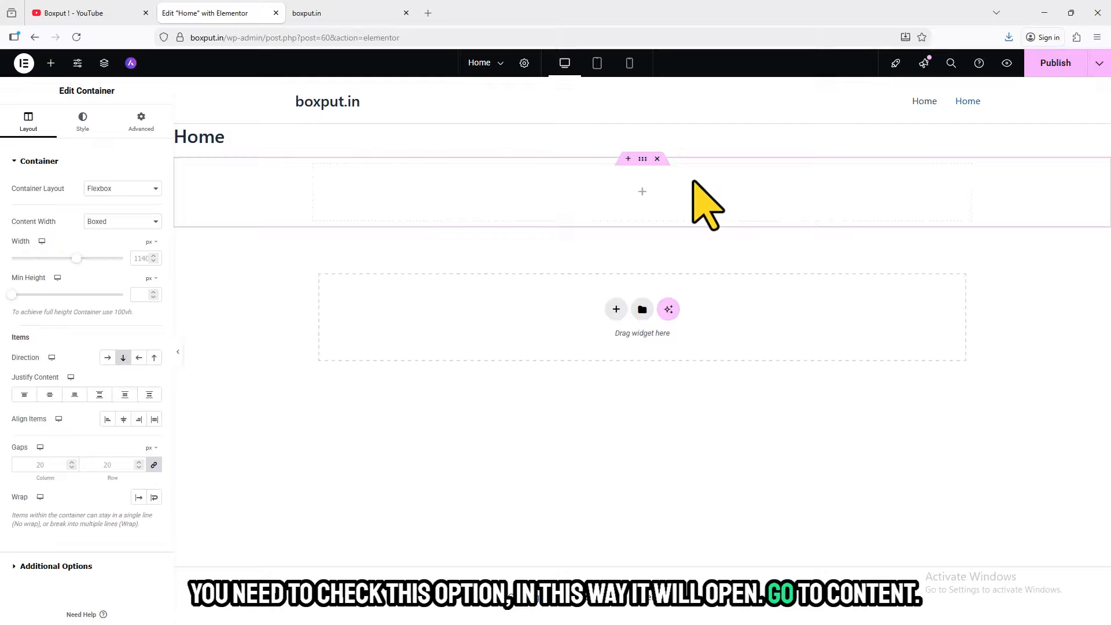
pyautogui.click(119, 221)
pyautogui.click(104, 250)
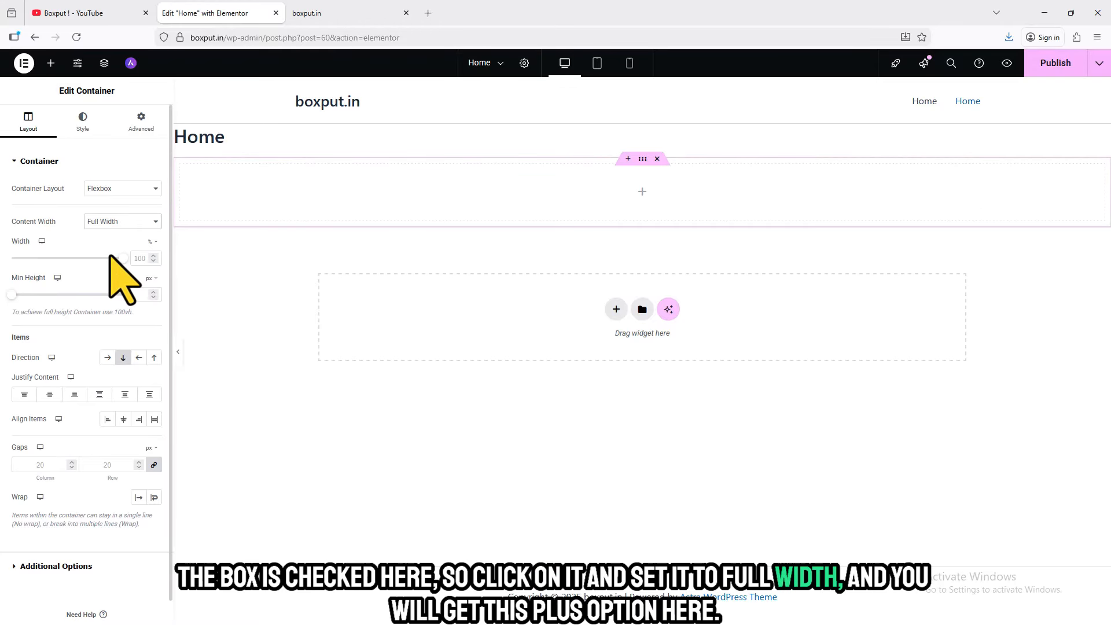
# - Find the HTML widget, place it in the container, and paste the GyaanShare code copied from Notepad into it
pyautogui.click(51, 63)
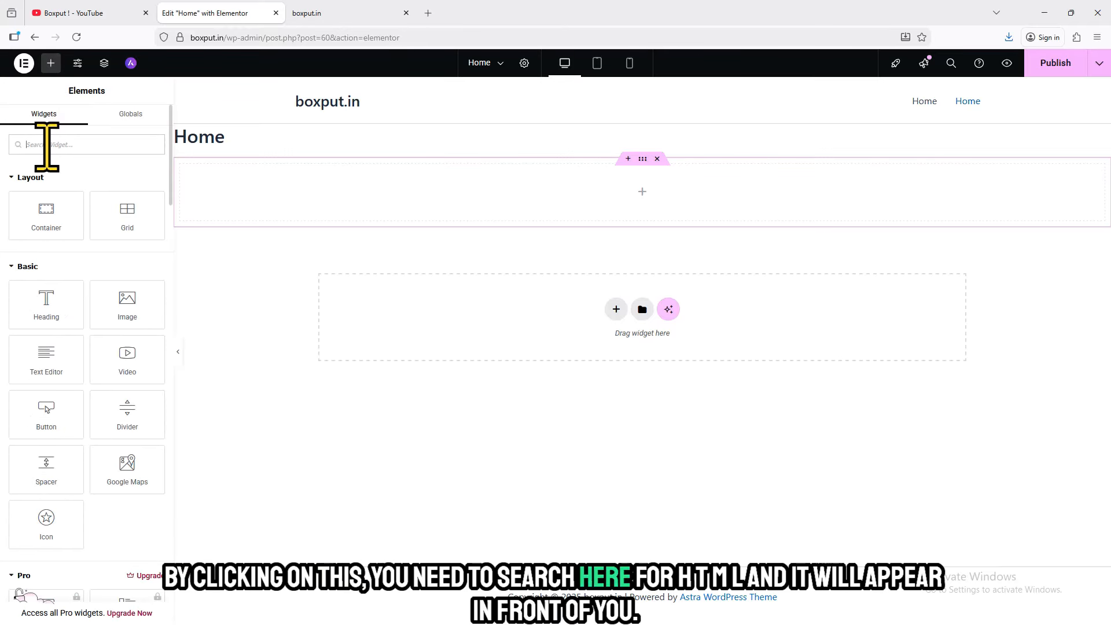
pyautogui.write('html')
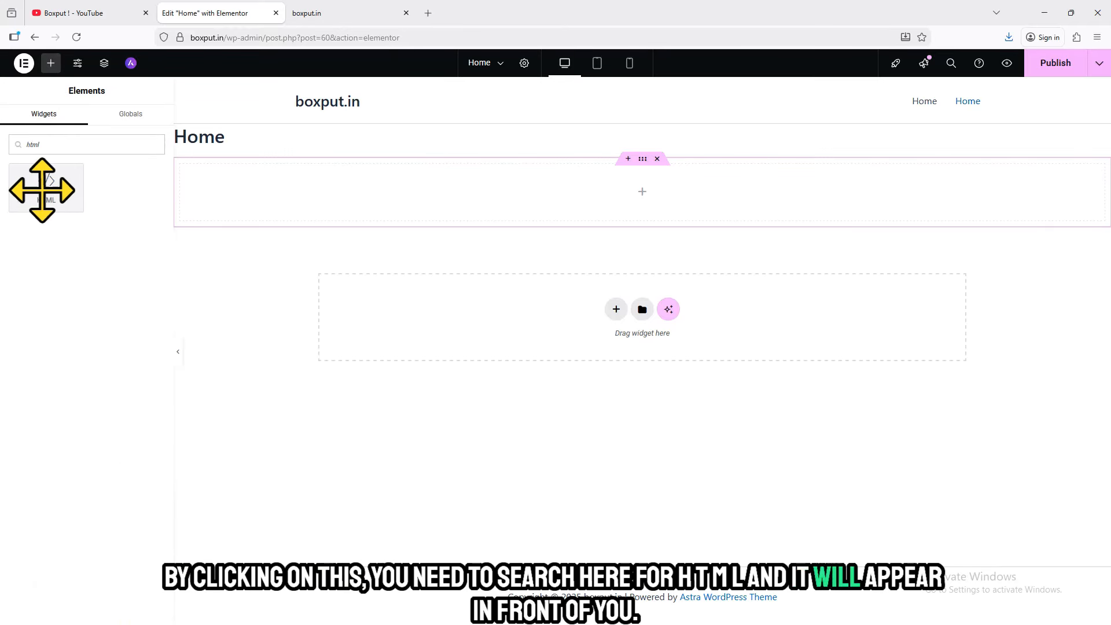
pyautogui.moveTo(45, 190); pyautogui.dragTo(498, 196)
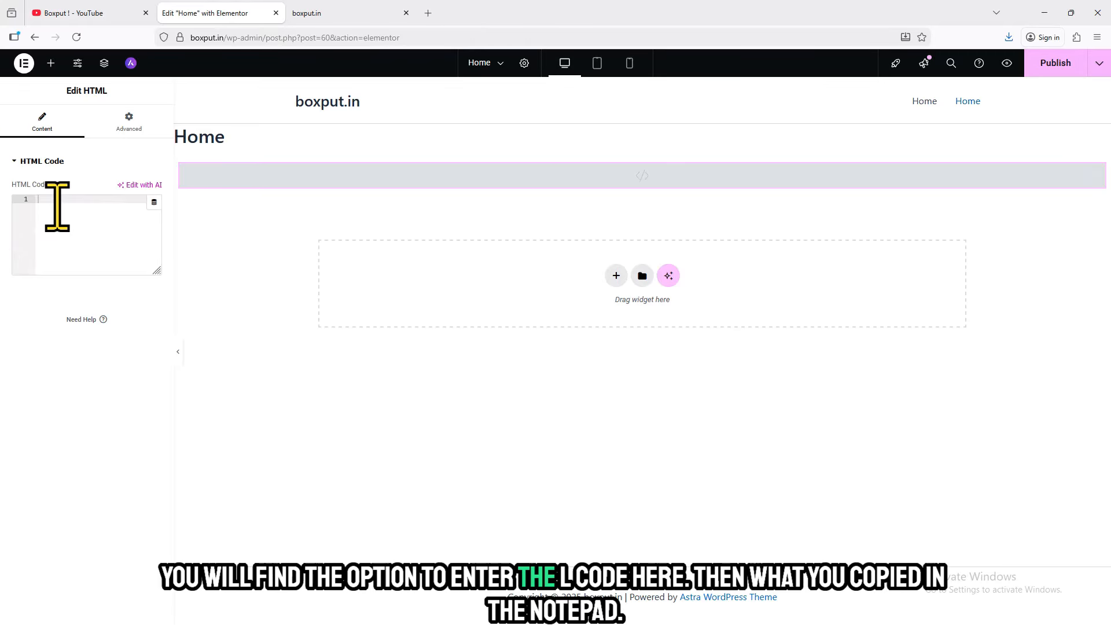
pyautogui.hotkey('alt', 'Tab')
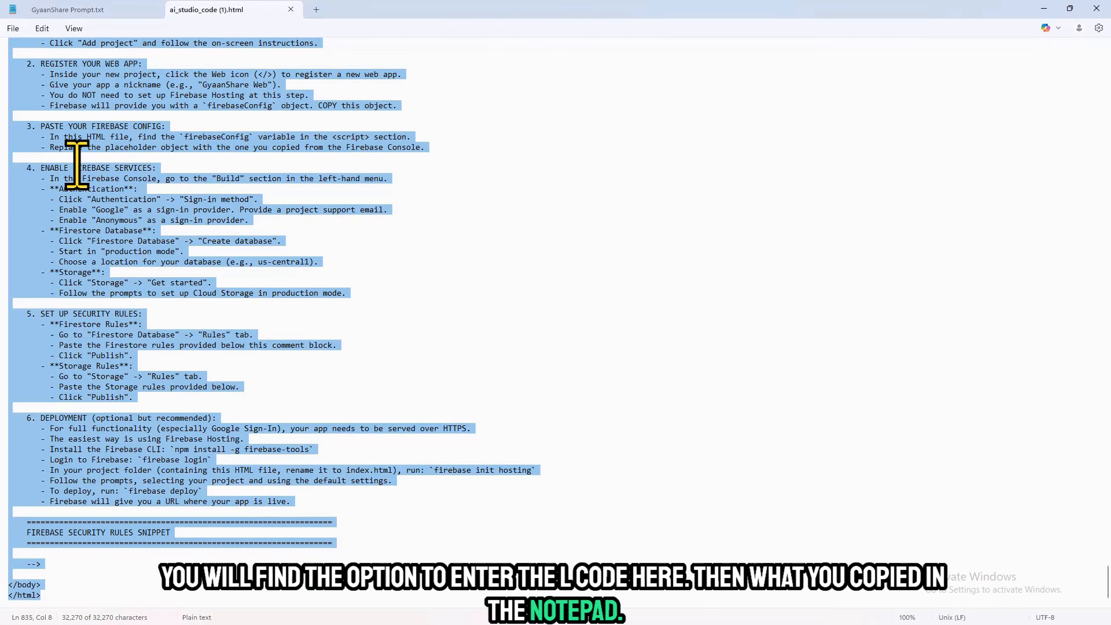
pyautogui.hotkey('alt', 'Tab')
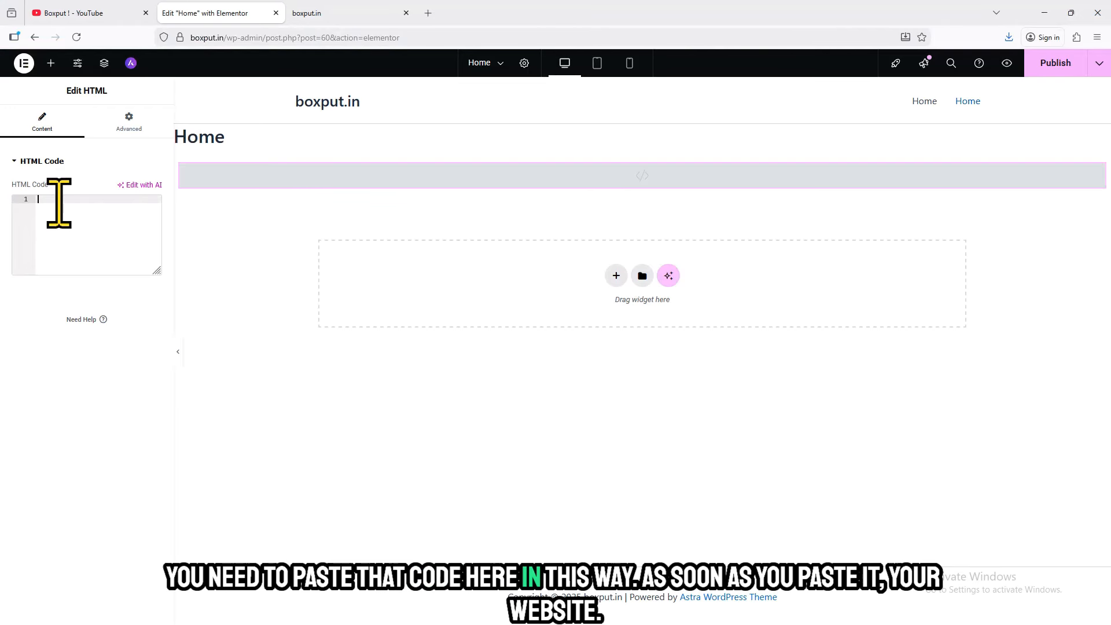
pyautogui.hotkey('ctrl', 'v')
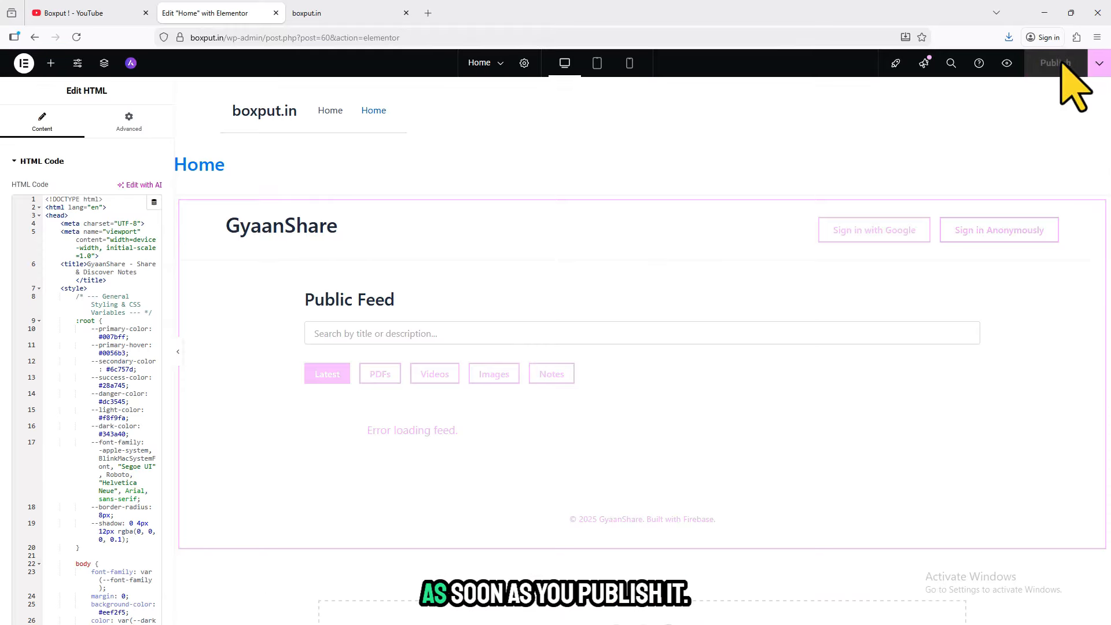
# - View the live Home page from Elementor and examine the GyaanShare layout and the boxput.in header above it
pyautogui.click(1099, 63)
pyautogui.click(1058, 147)
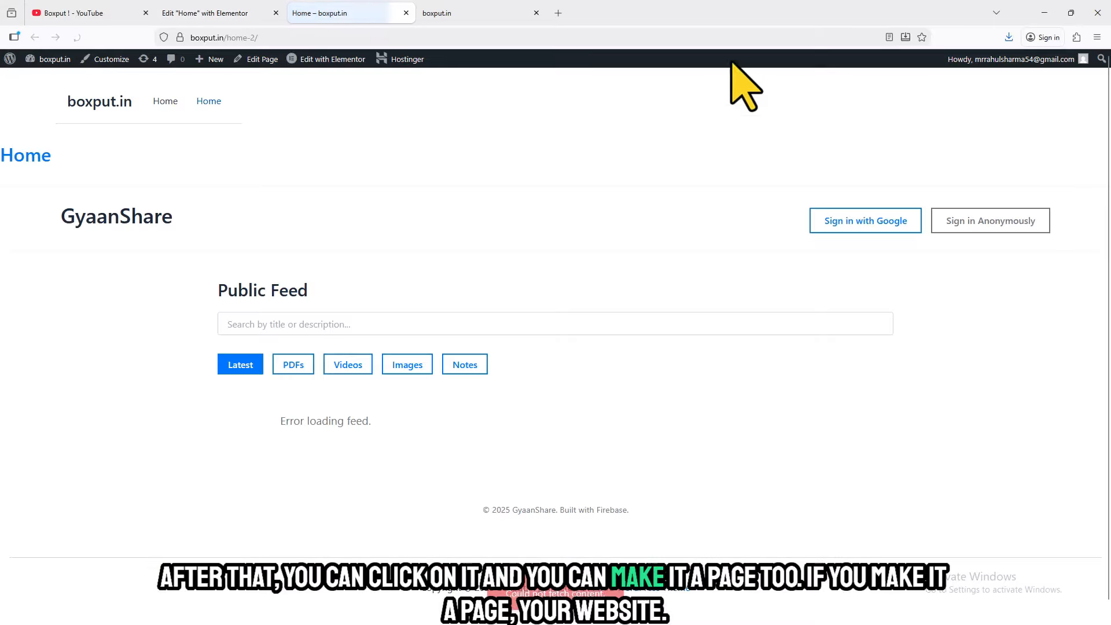
pyautogui.scroll(-1, 1107, 301)
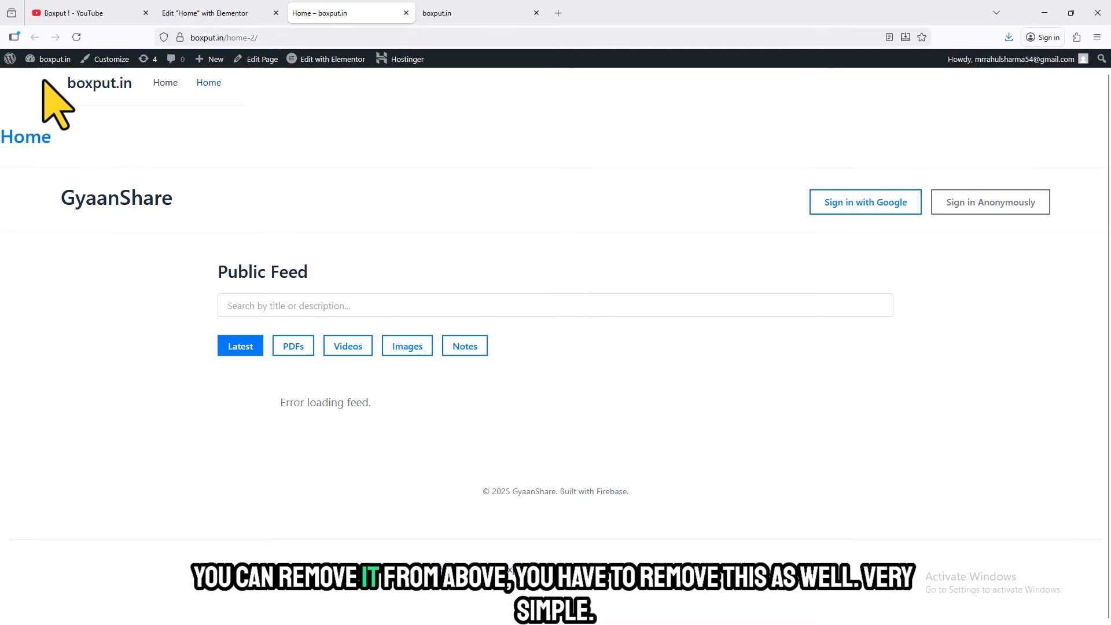
pyautogui.moveTo(43, 81); pyautogui.dragTo(315, 88)
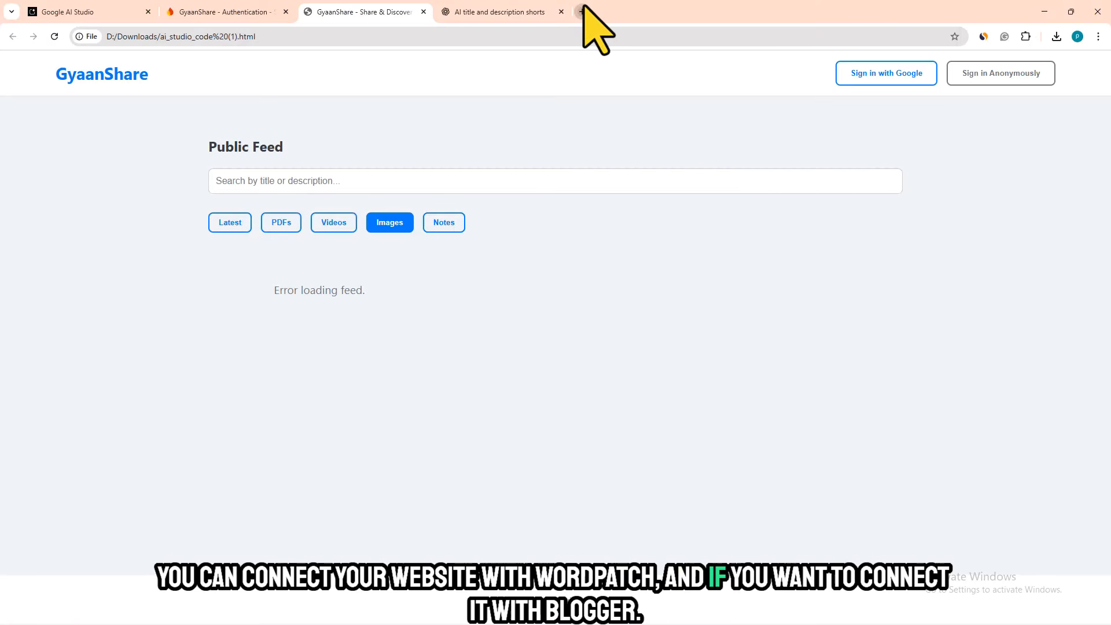
# - Switch to Chrome and open Blogger in a new tab
pyautogui.click(581, 12)
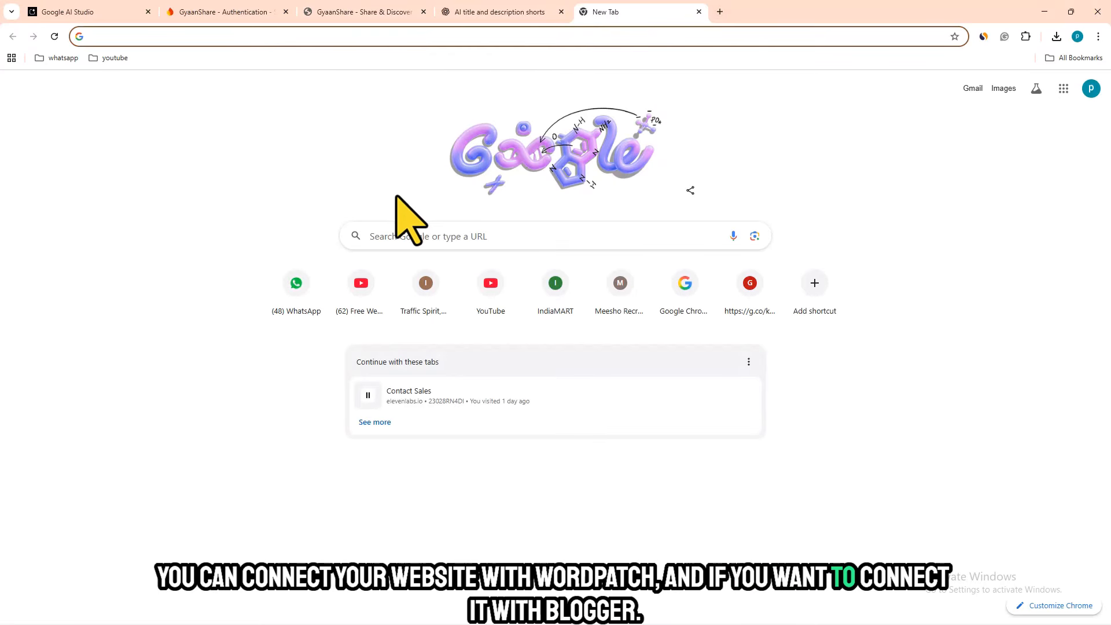
pyautogui.write('blogg')
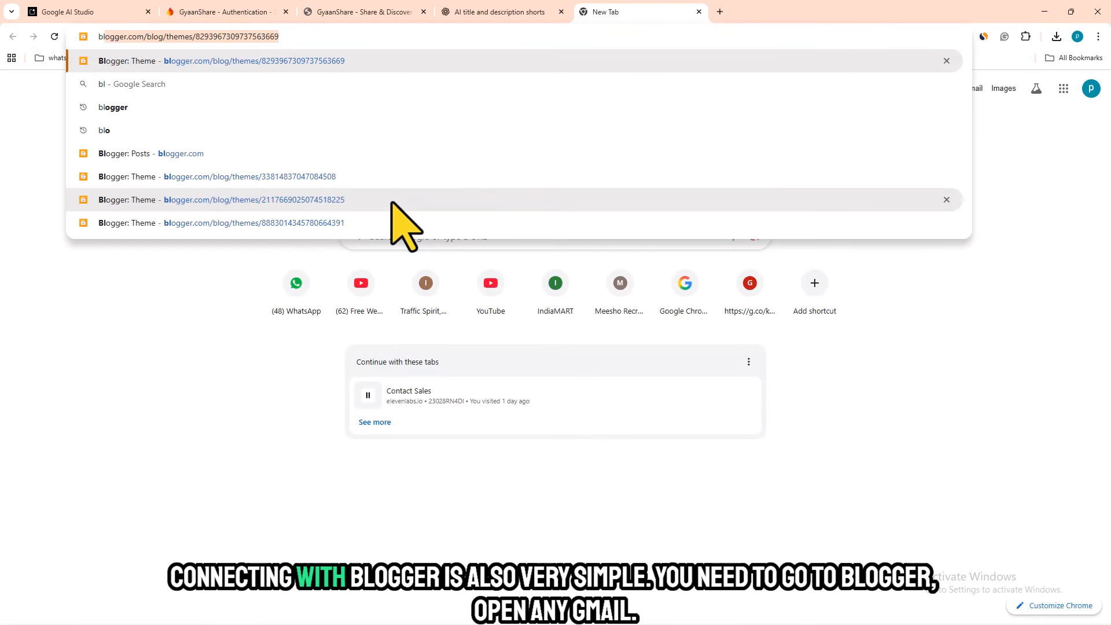
pyautogui.write('er')
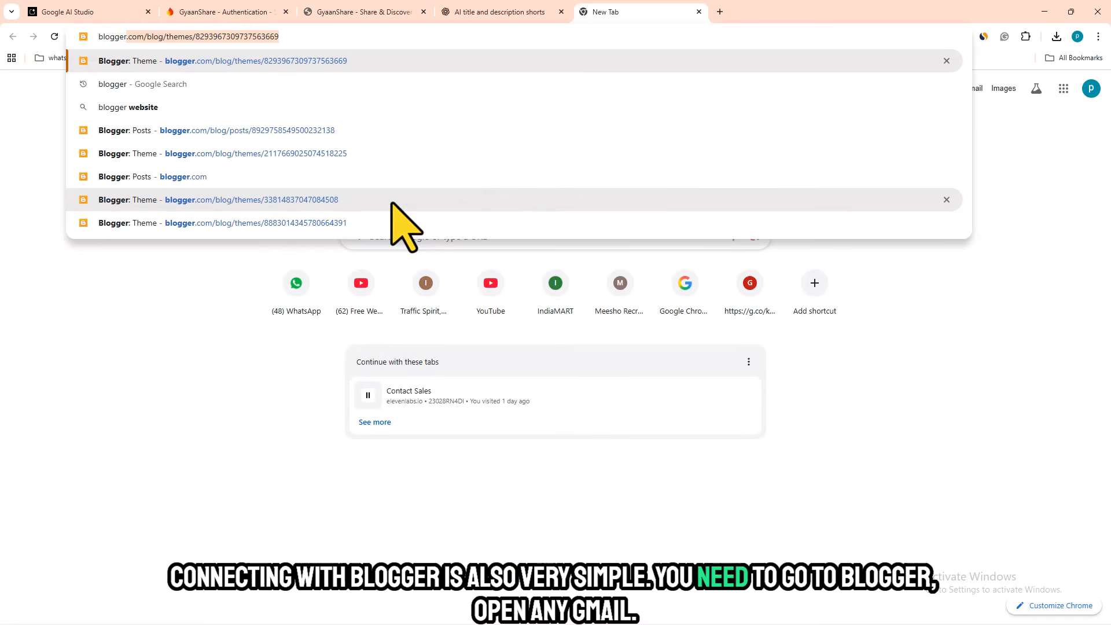
pyautogui.press('Return')
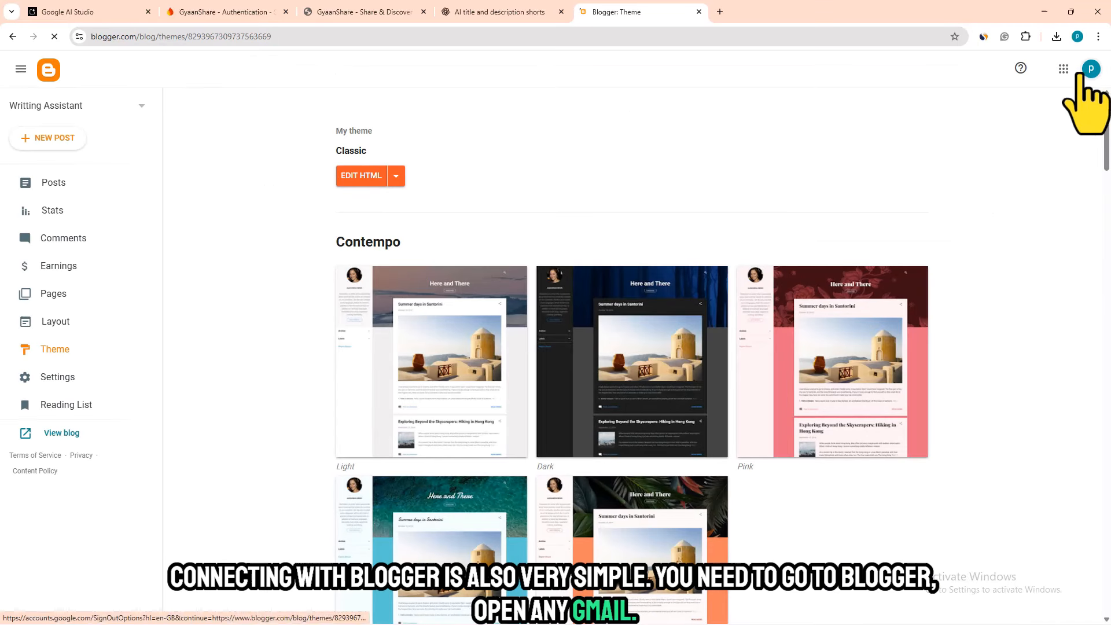
# - Create a new blog titled gyaanshare with the address gyaanshare32323.blogspot.com
pyautogui.click(116, 107)
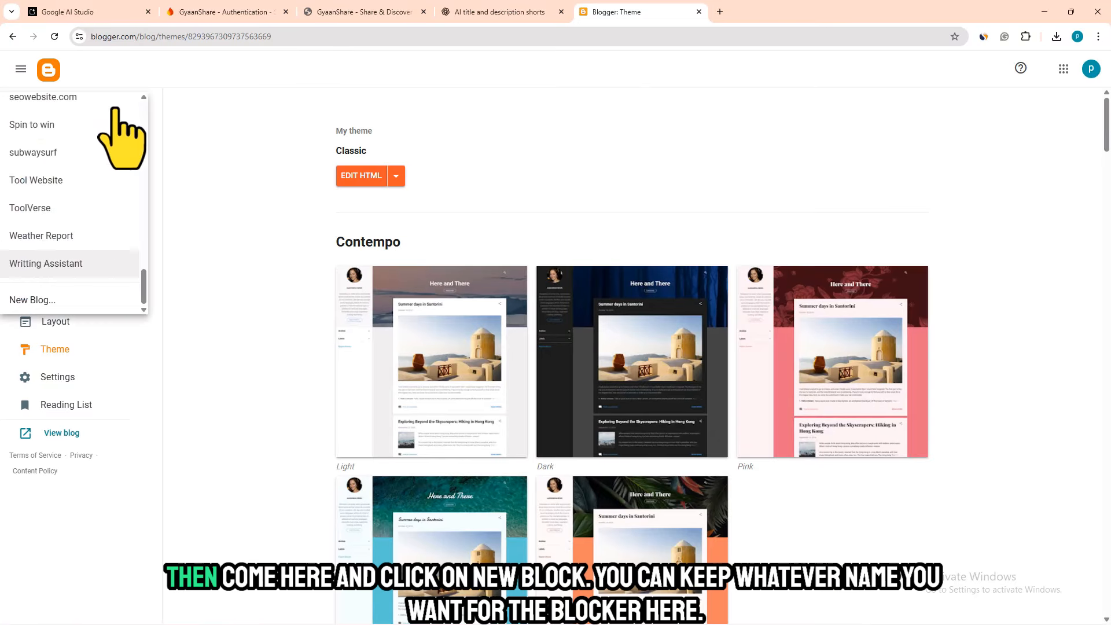
pyautogui.click(46, 301)
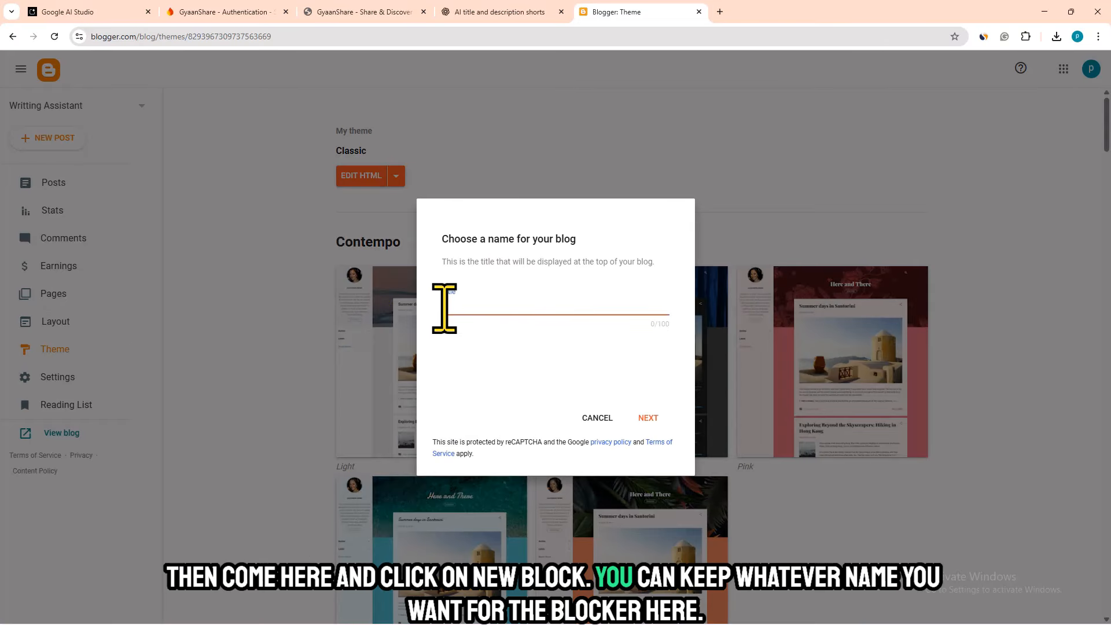
pyautogui.write('gy')
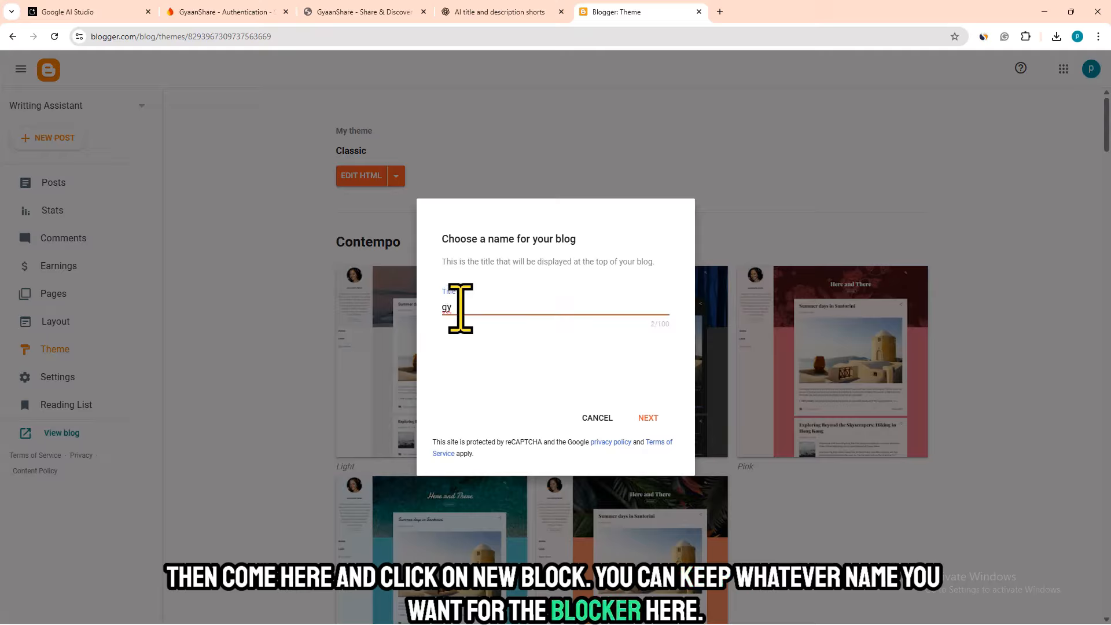
pyautogui.write('aanshare')
pyautogui.click(649, 418)
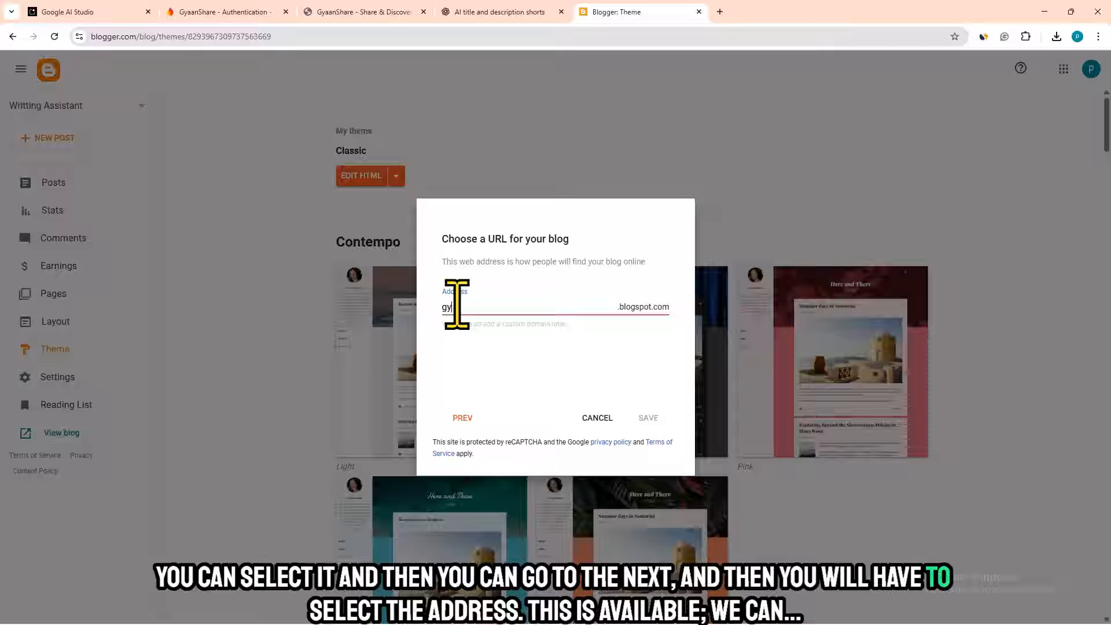
pyautogui.write('gyaanshare32323')
pyautogui.click(648, 418)
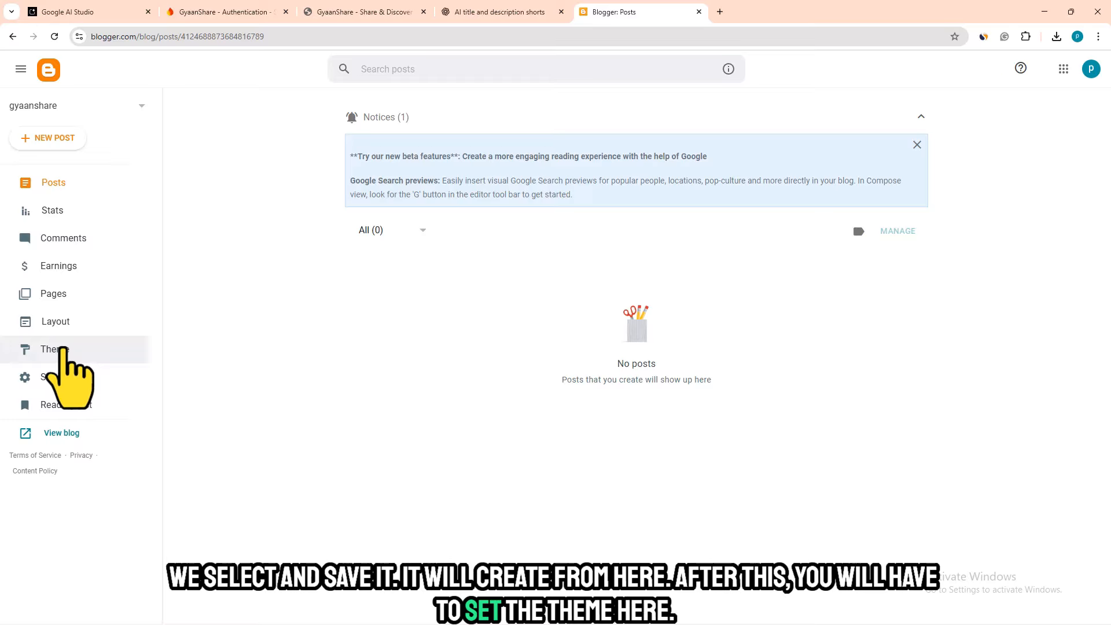
# - Apply the Simply Simple variant of the Simple theme to the gyaanshare blog, accepting that some gadgets may become visible
pyautogui.click(58, 350)
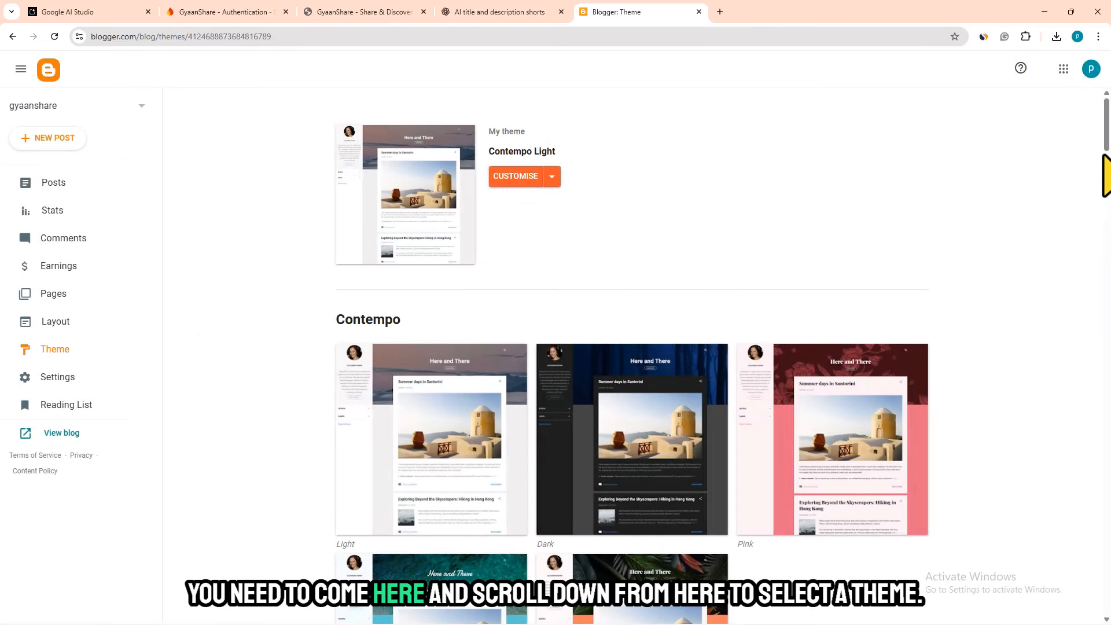
pyautogui.moveTo(1106, 116); pyautogui.dragTo(1093, 350)
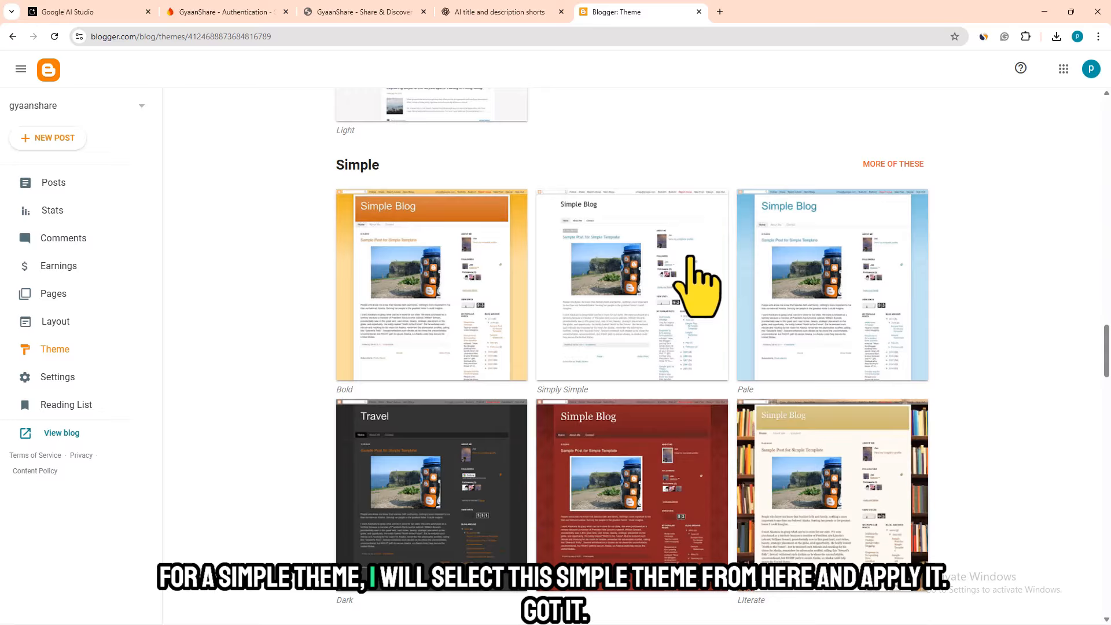
pyautogui.click(602, 272)
pyautogui.click(476, 537)
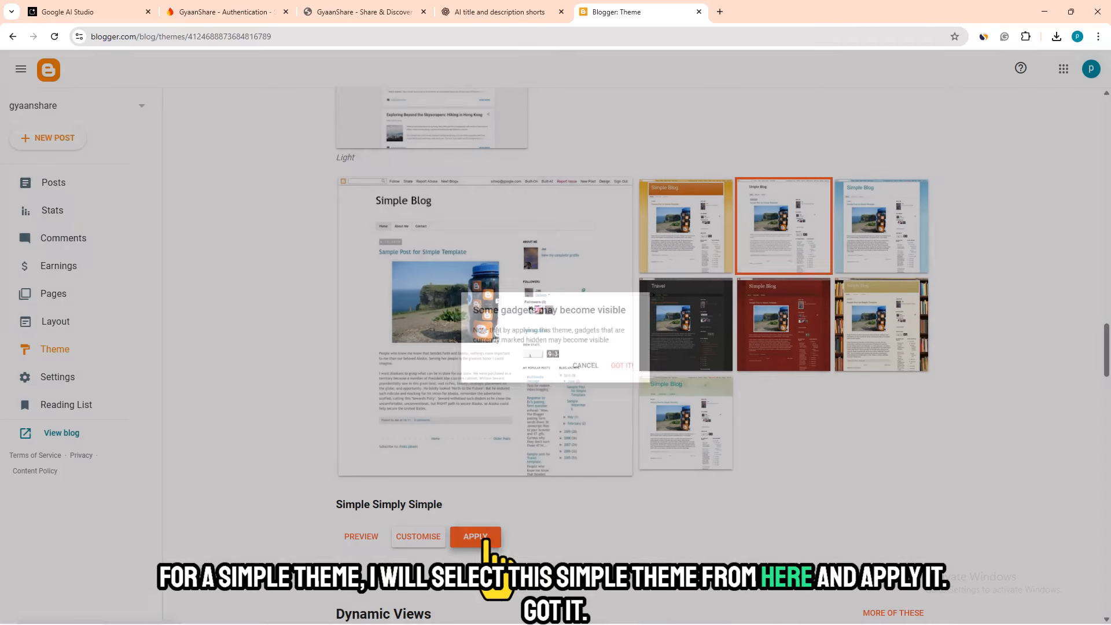
pyautogui.click(634, 371)
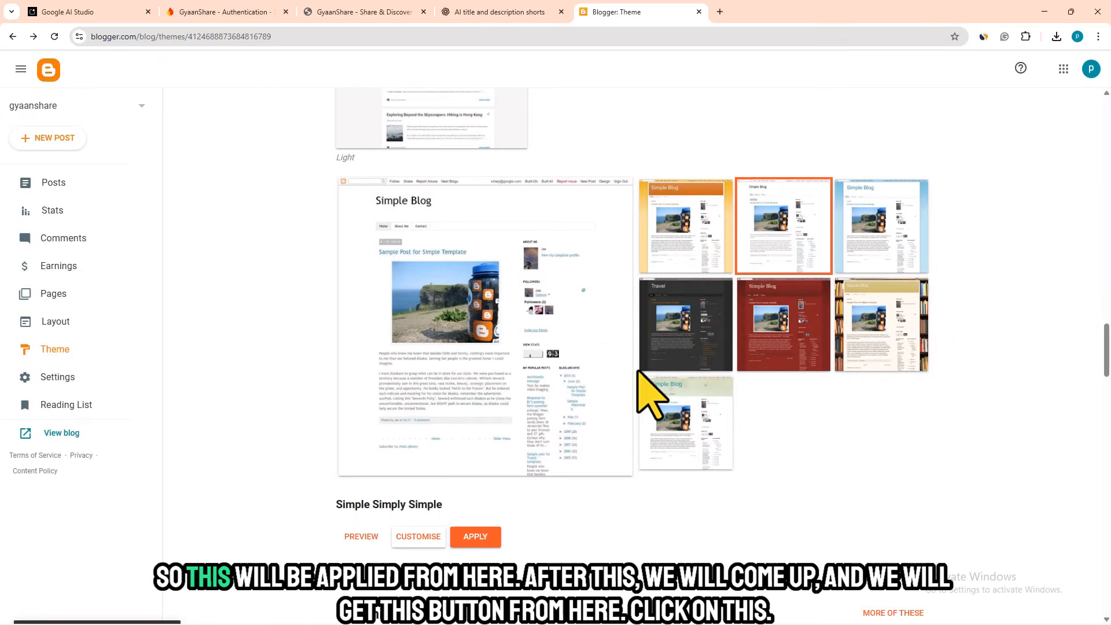
# - Set the blog to show the Desktop theme on mobile devices and save the mobile settings
pyautogui.moveTo(1107, 359); pyautogui.dragTo(1110, 122)
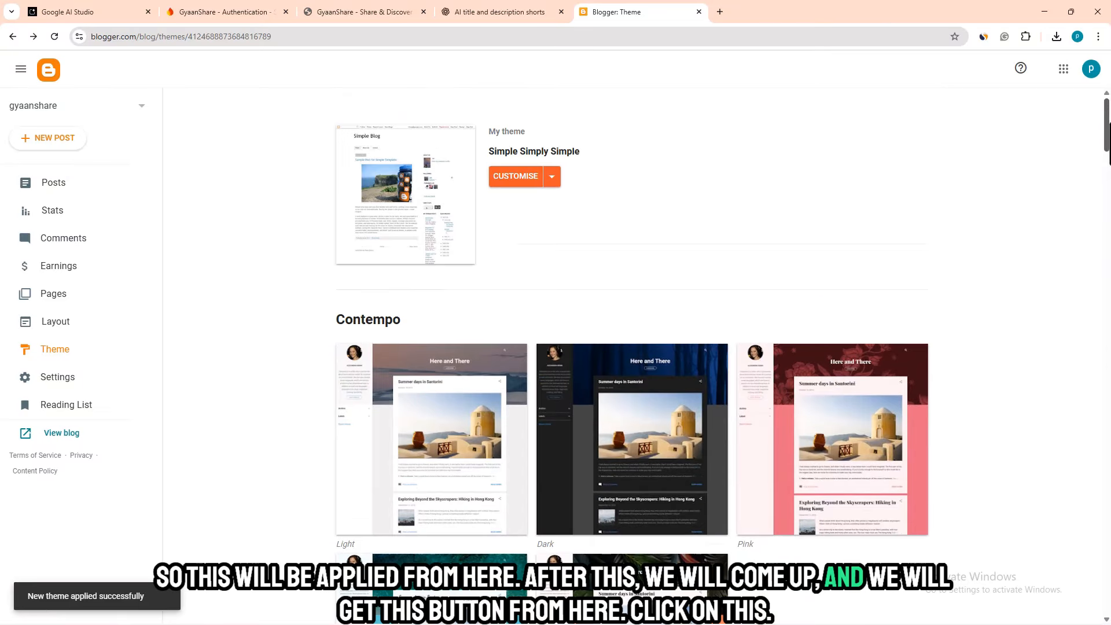
pyautogui.click(552, 177)
pyautogui.click(416, 292)
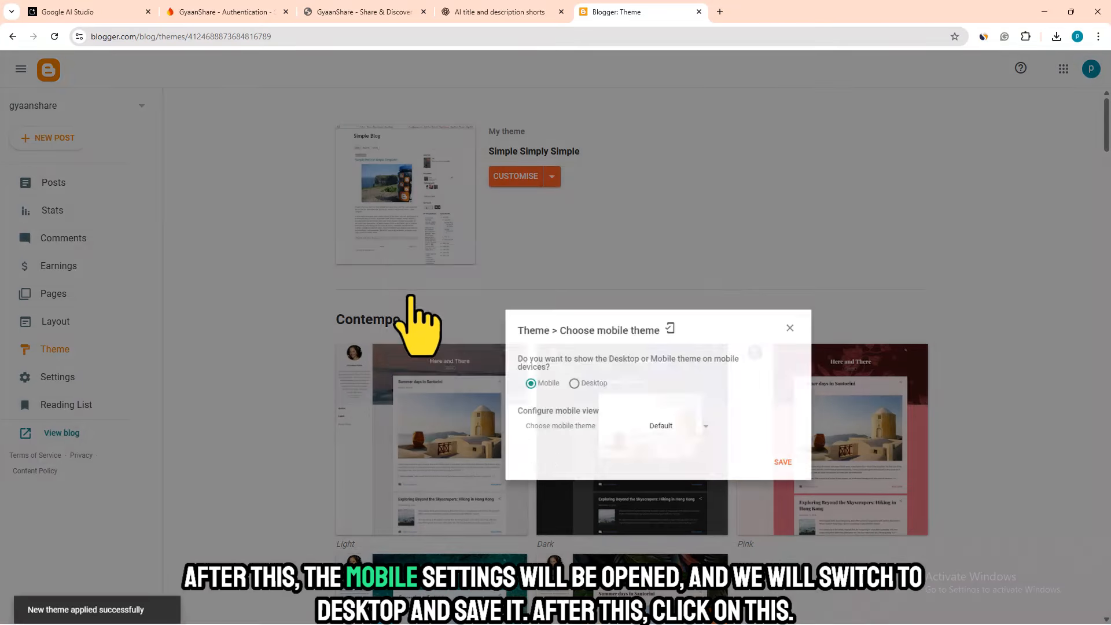
pyautogui.click(460, 272)
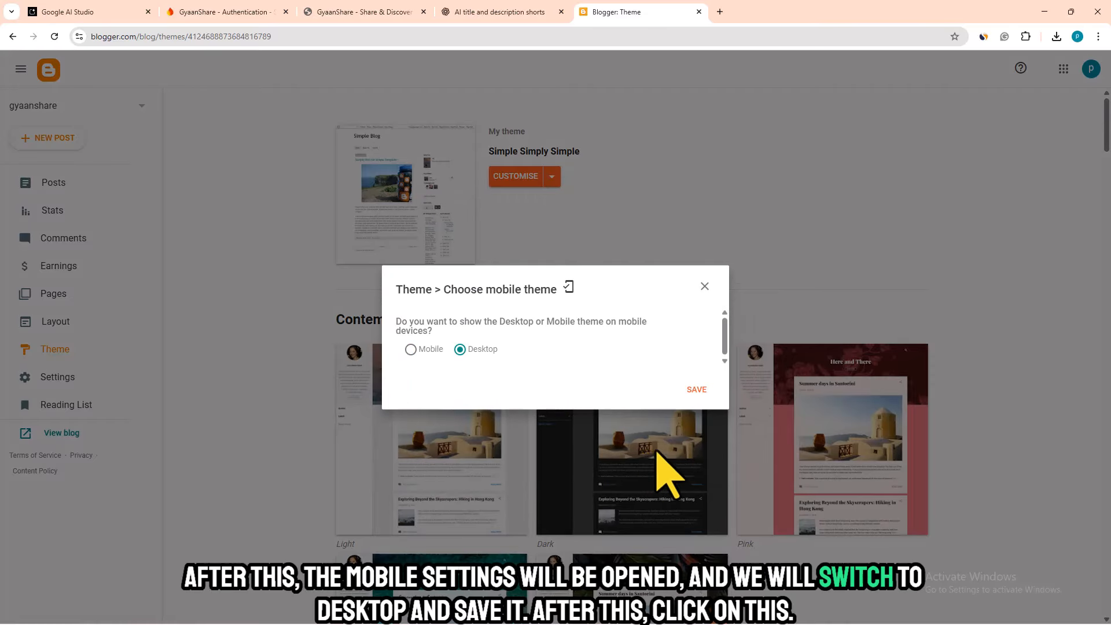
pyautogui.click(693, 388)
# - Switch the blog to the first-generation classic theme without making a backup
pyautogui.click(552, 176)
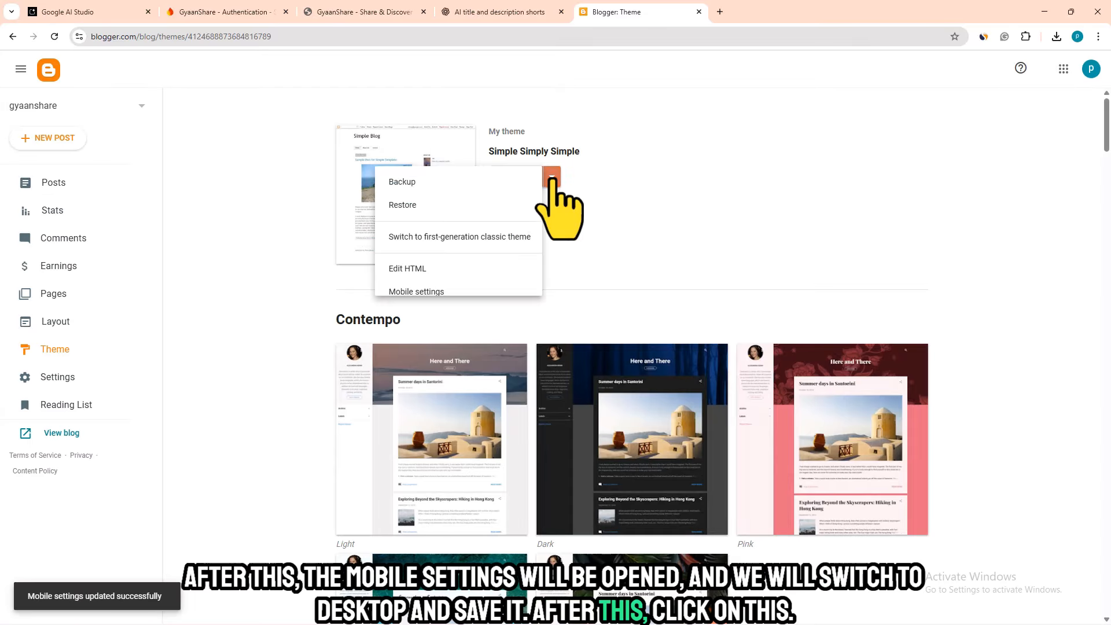
pyautogui.click(415, 236)
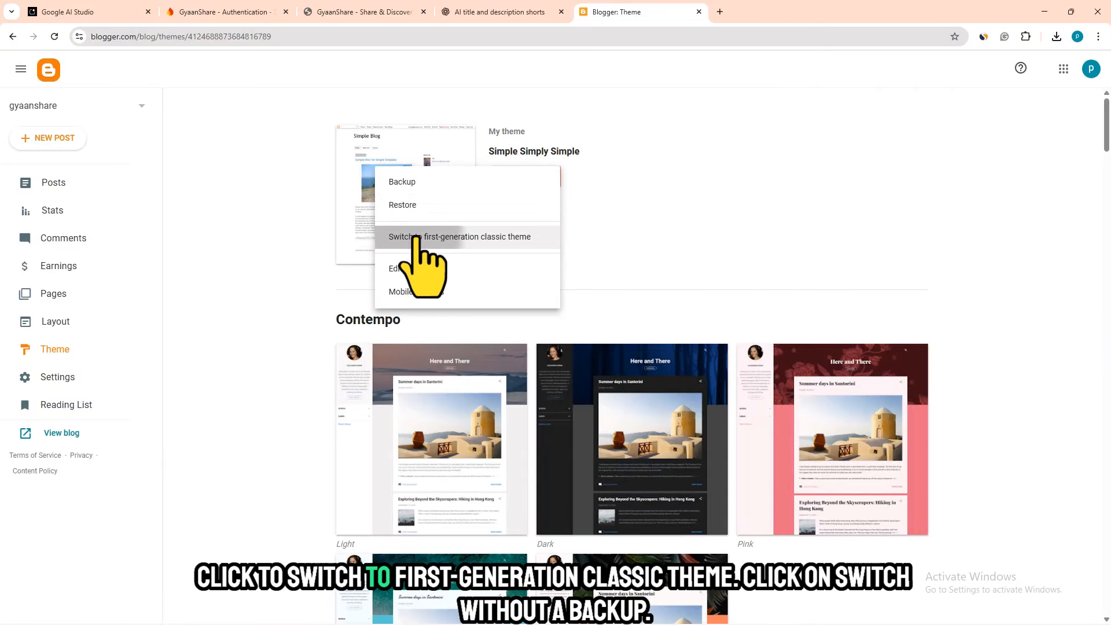
pyautogui.click(553, 405)
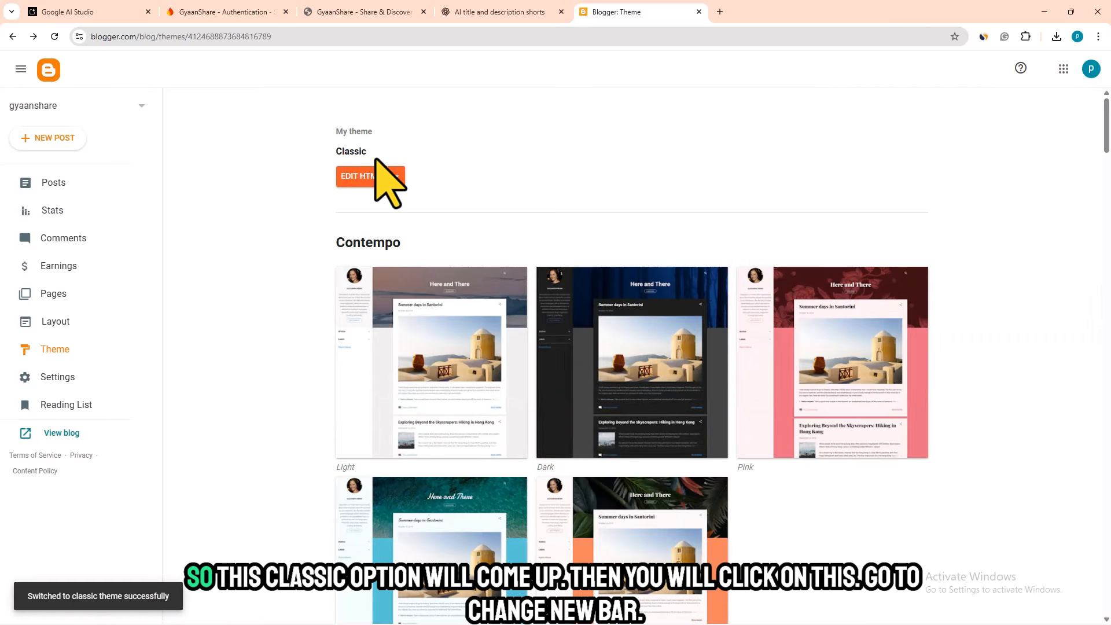
# - Set the classic theme's navbar to Off and save the navbar configuration
pyautogui.click(397, 177)
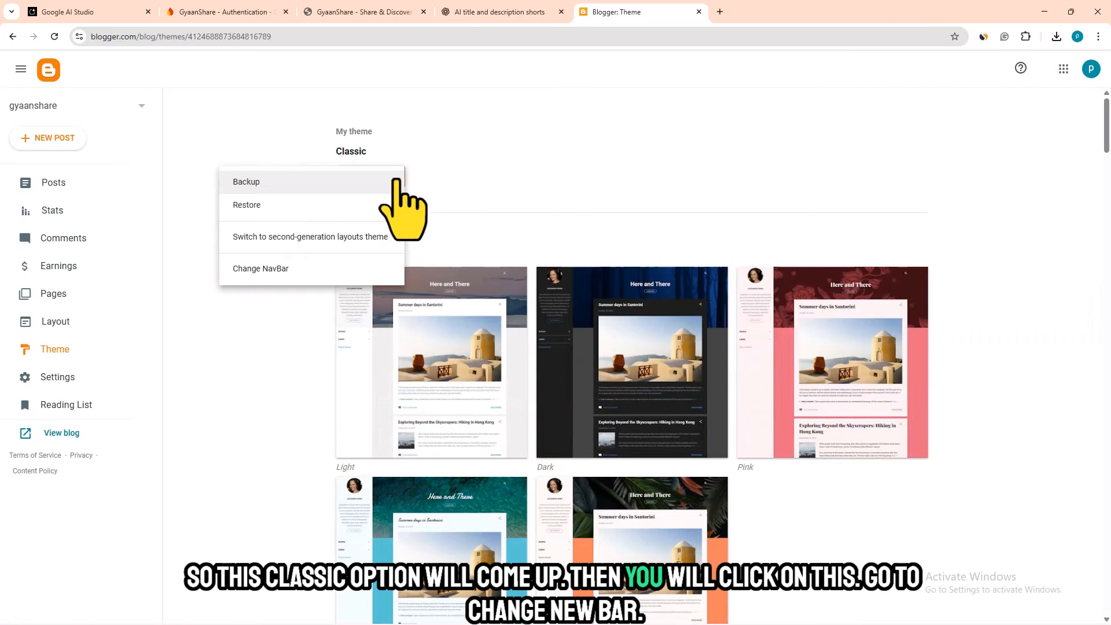
pyautogui.click(264, 270)
pyautogui.click(438, 440)
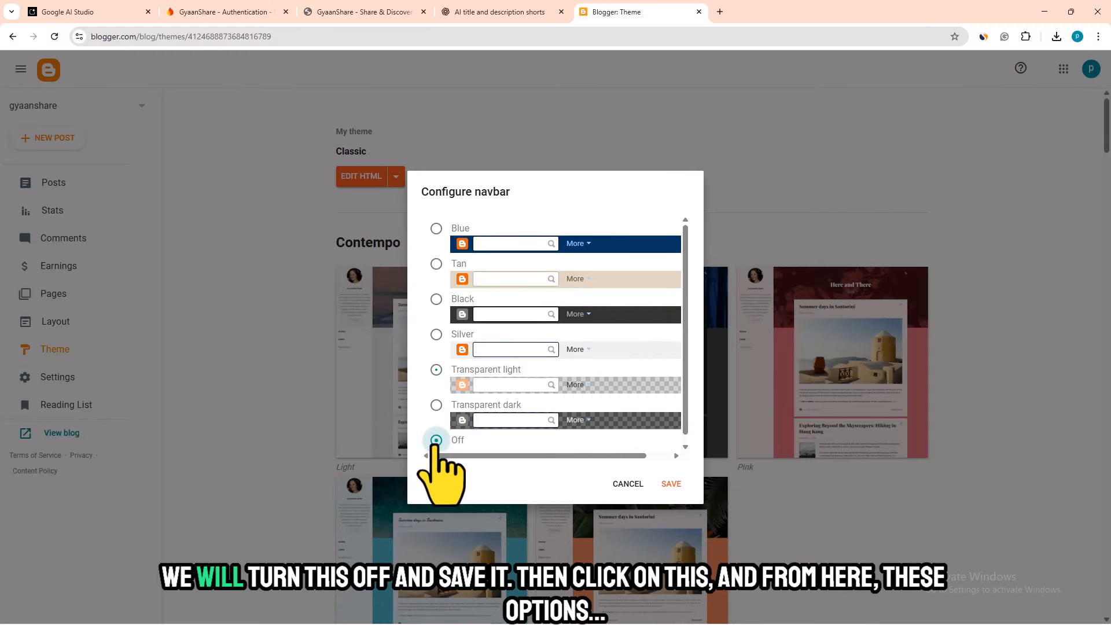
pyautogui.click(672, 485)
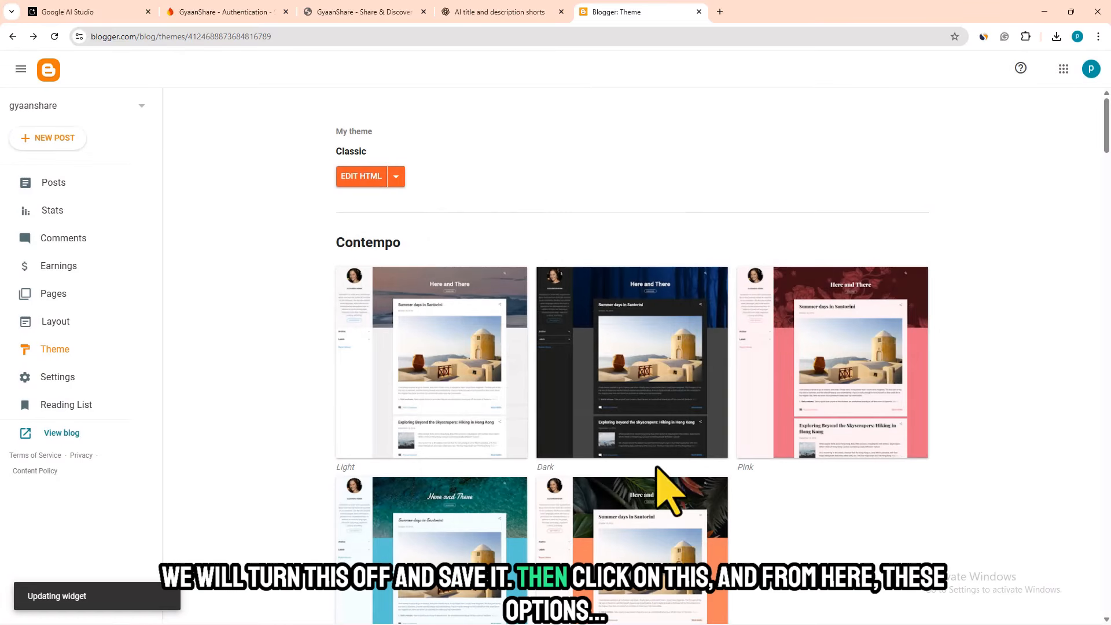
pyautogui.click(396, 177)
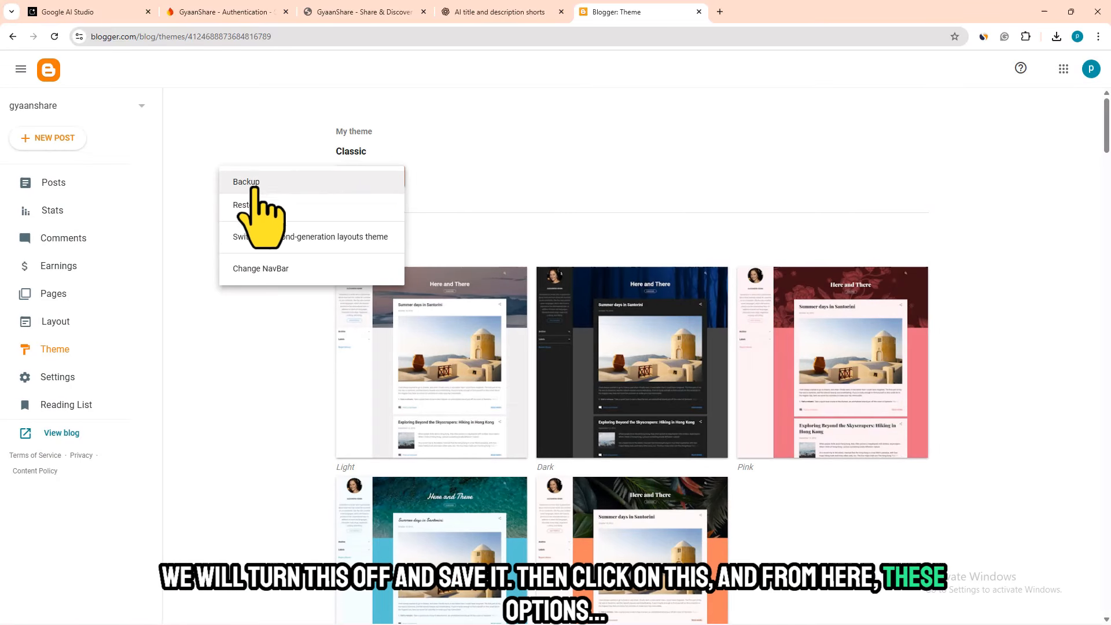
pyautogui.click(204, 192)
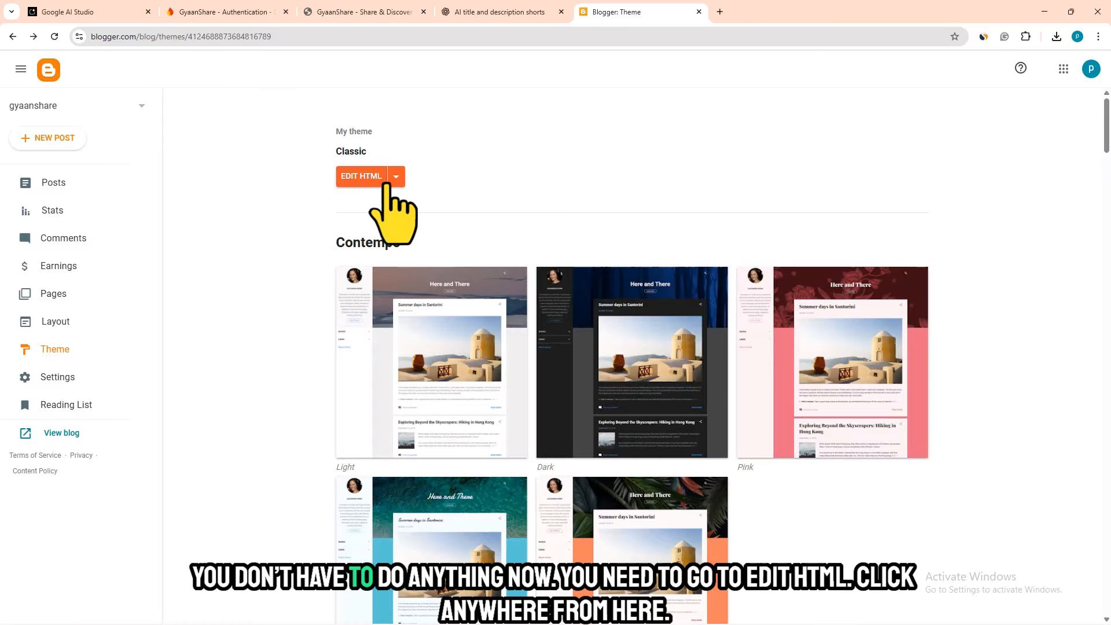
# - Replace all of the classic theme's HTML with the copied GyaanShare code, save it, and open the live blog
pyautogui.click(356, 177)
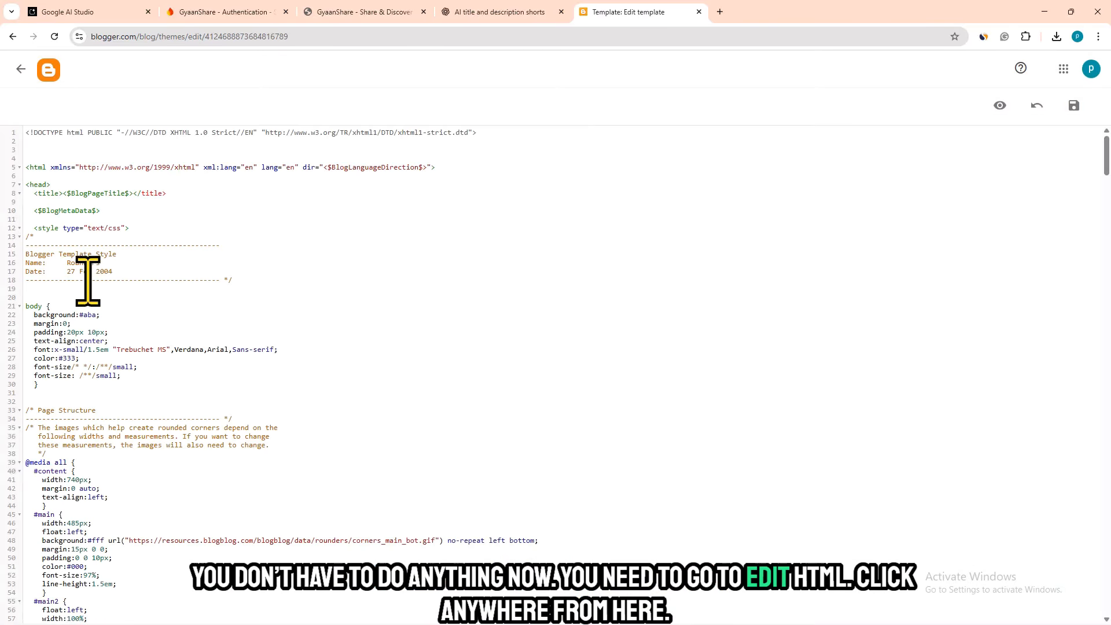
pyautogui.hotkey('ctrl', 'a')
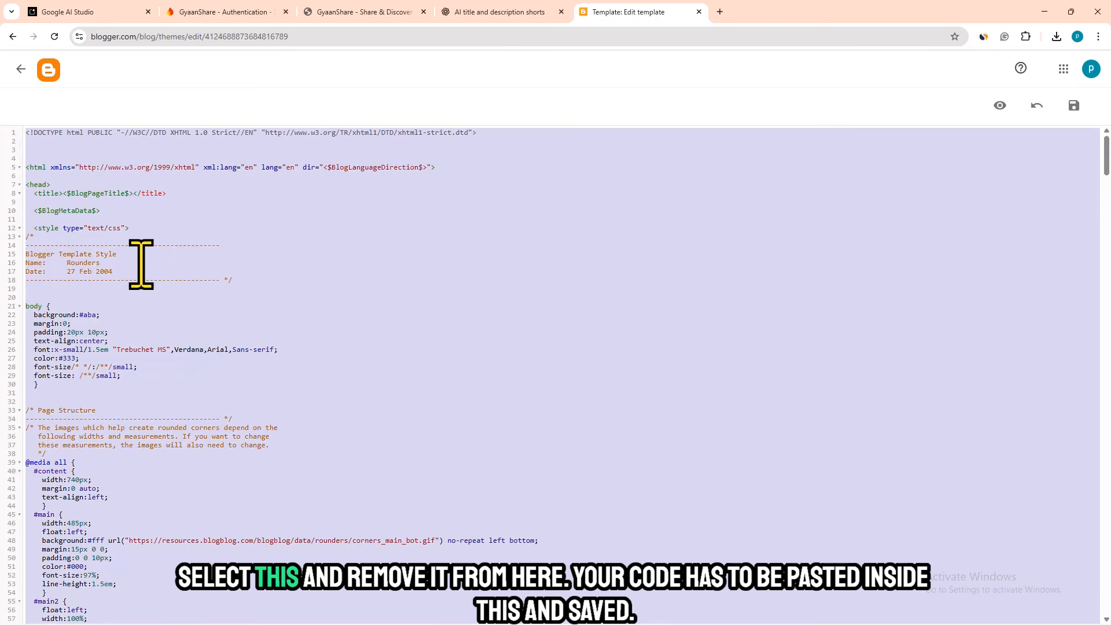
pyautogui.press('Delete')
pyautogui.hotkey('ctrl', 'v')
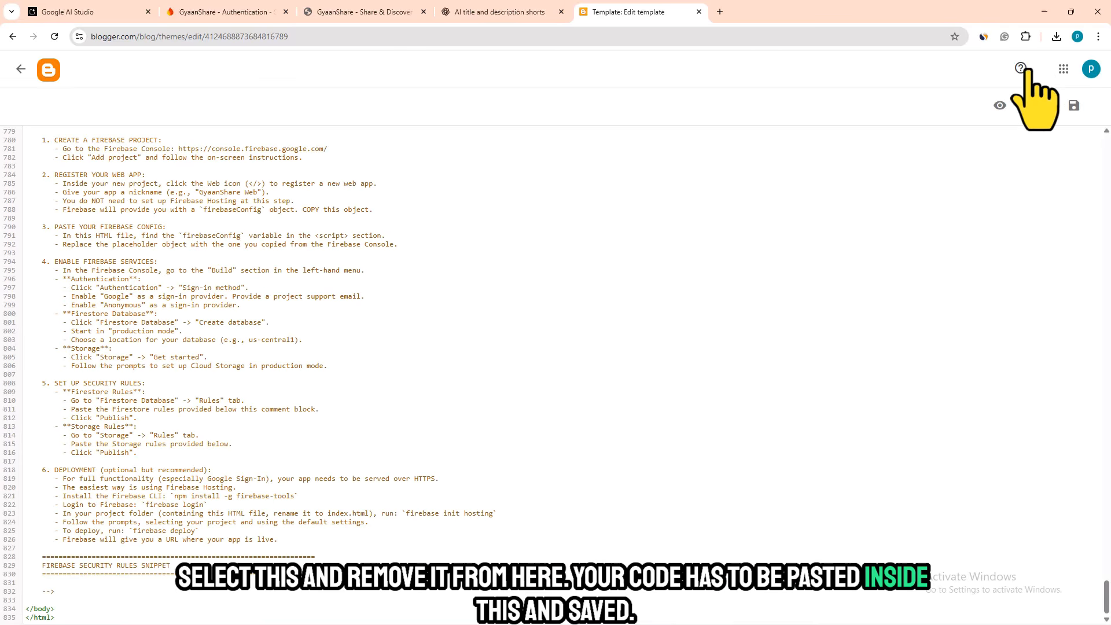
pyautogui.click(1074, 105)
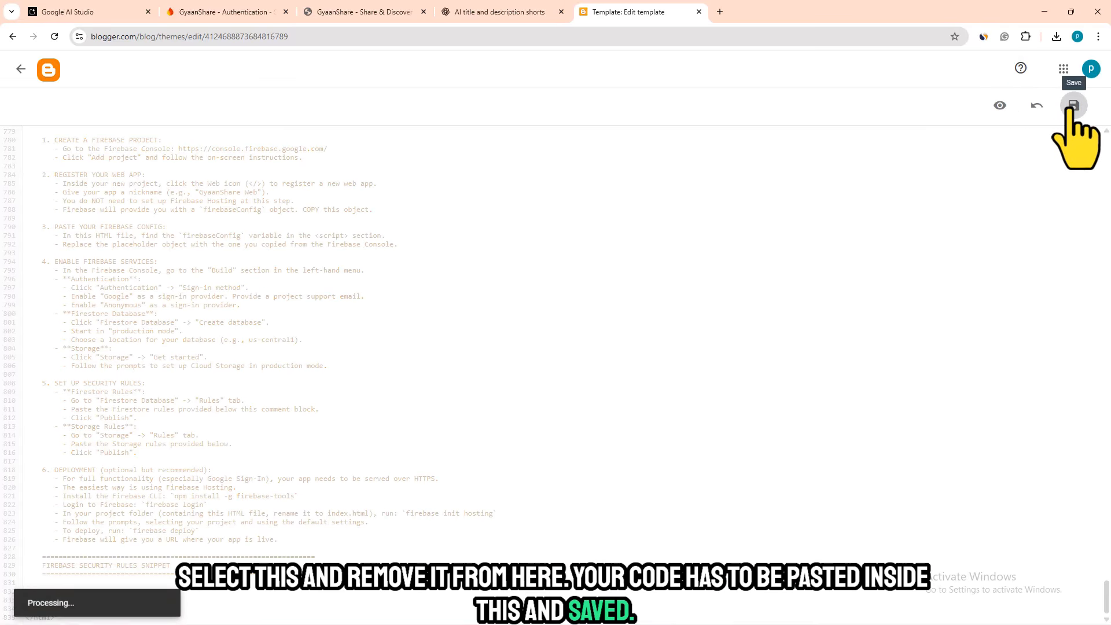
pyautogui.click(21, 68)
pyautogui.click(51, 450)
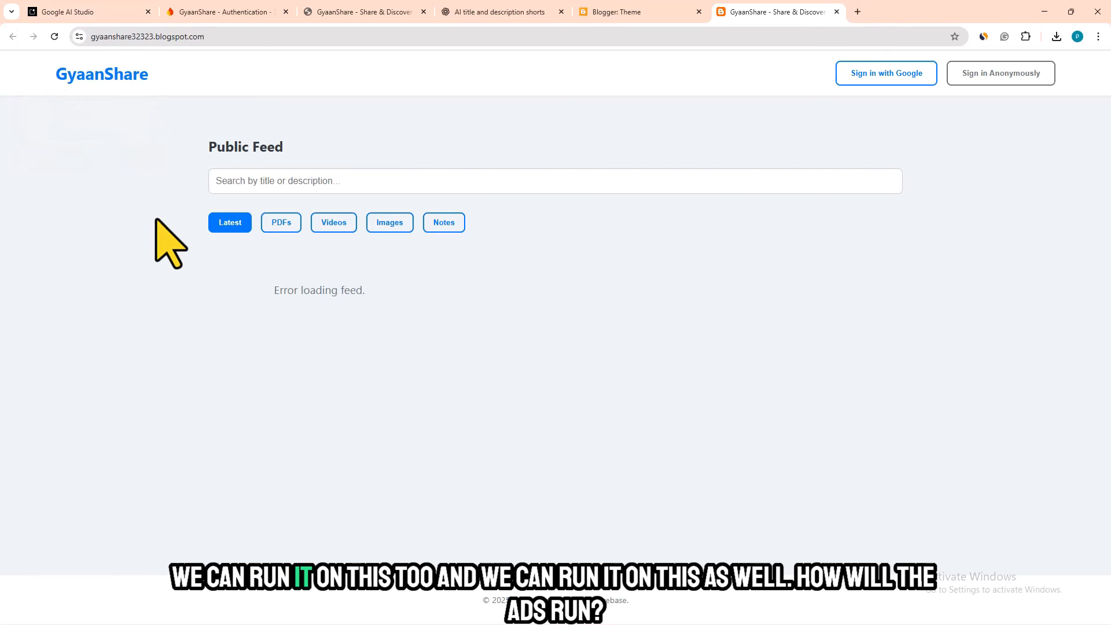
# - Open adsterra.com in a new tab, go to the publisher login, and close the Adsterra home page
pyautogui.click(857, 12)
pyautogui.write('a')
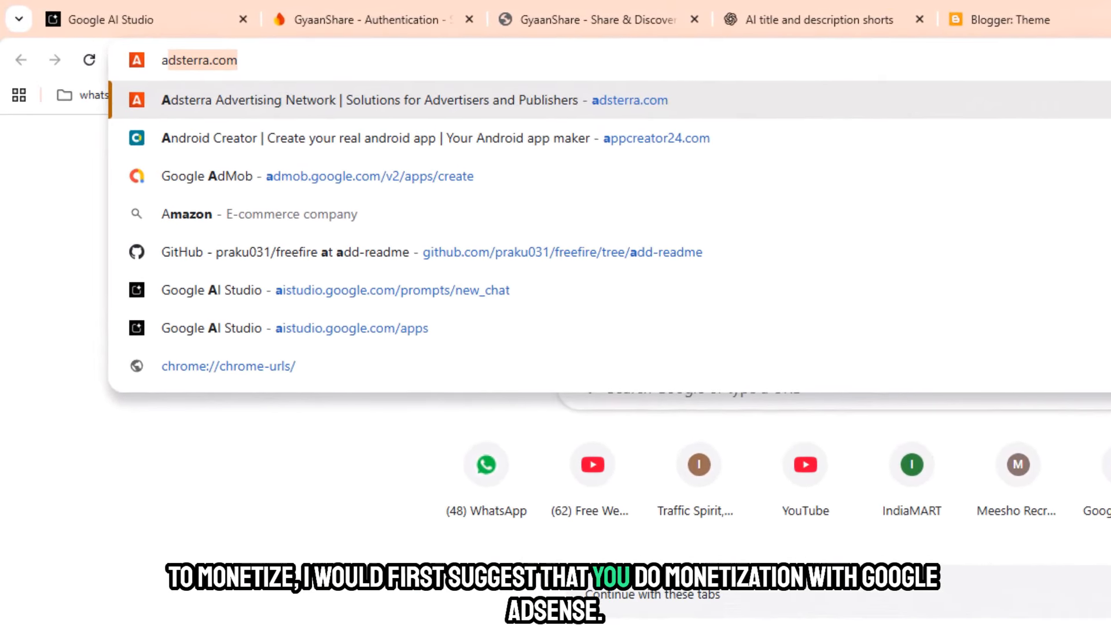
pyautogui.press('BackSpace')
pyautogui.press('BackSpace')
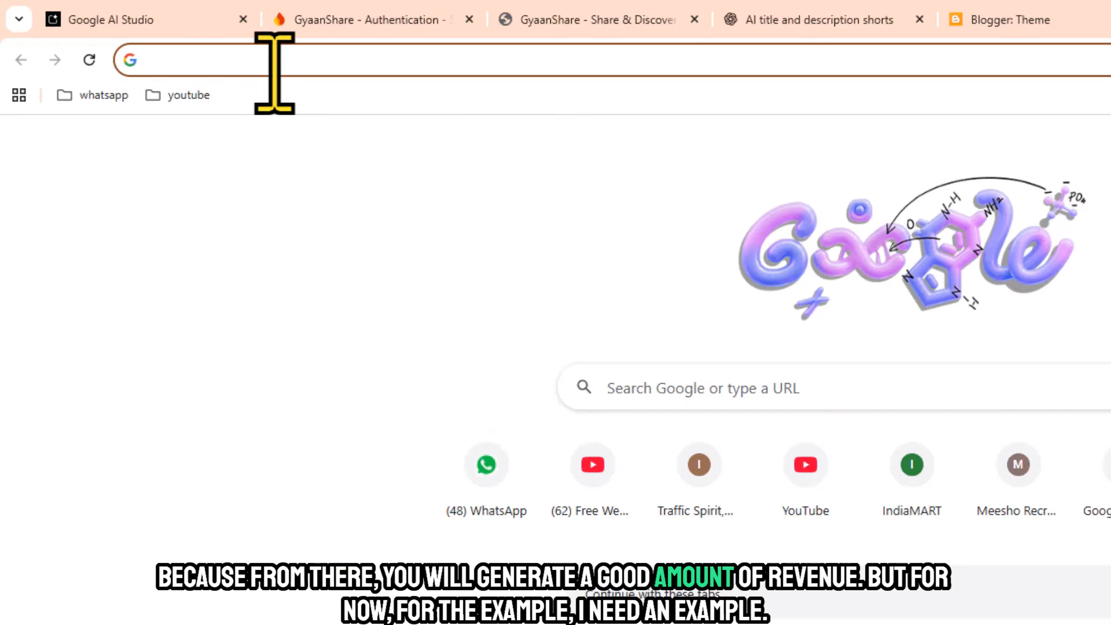
pyautogui.write('adste')
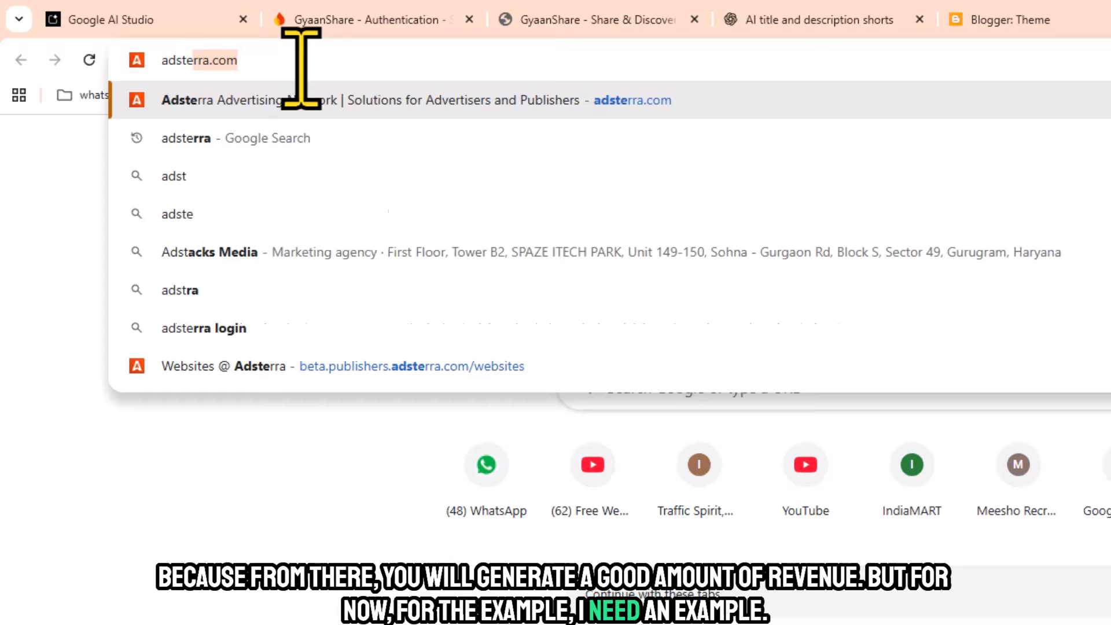
pyautogui.write('r')
pyautogui.press('Right')
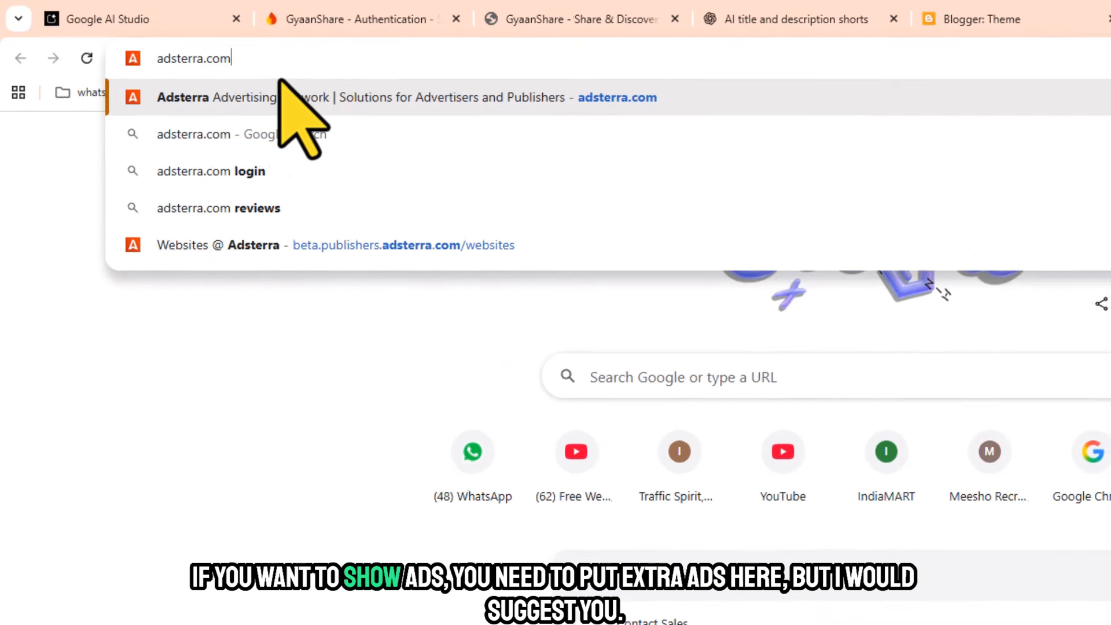
pyautogui.press('Return')
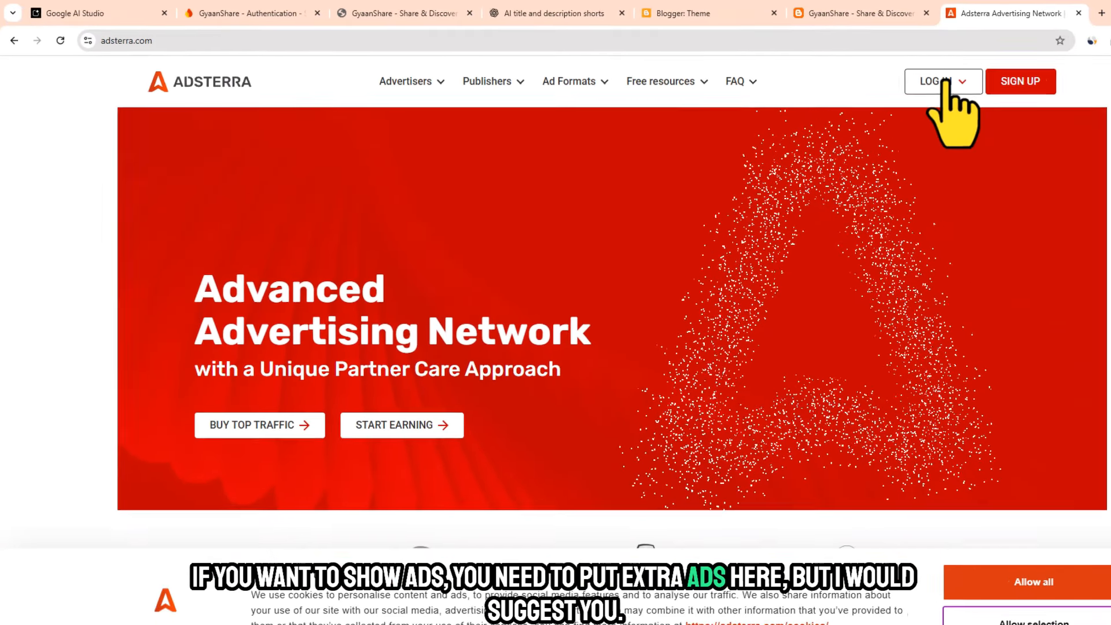
pyautogui.click(1052, 178)
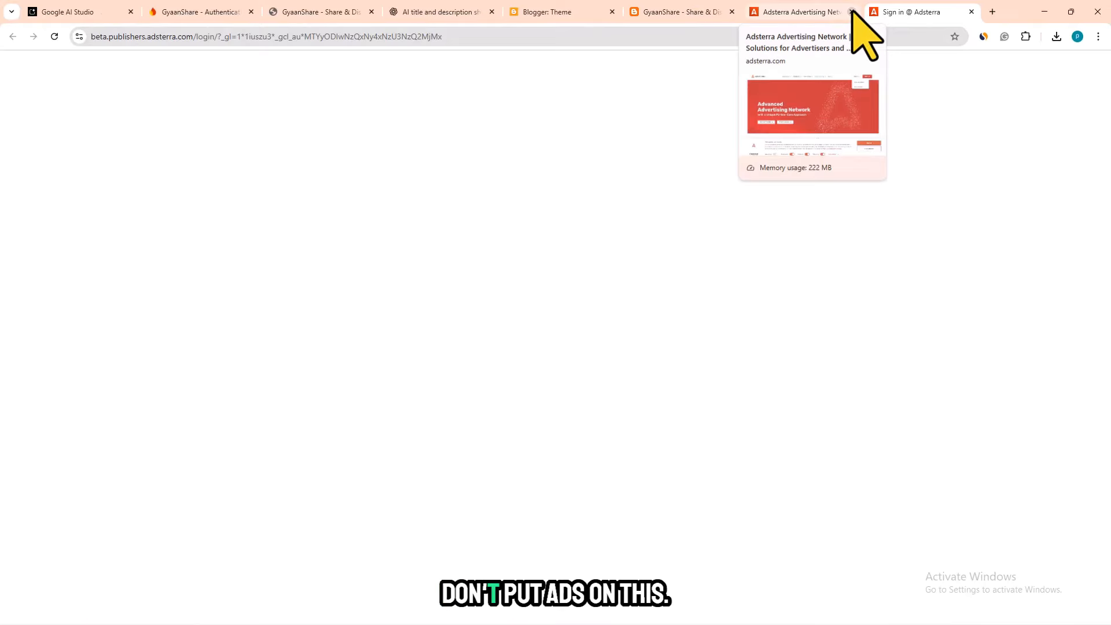
pyautogui.click(852, 12)
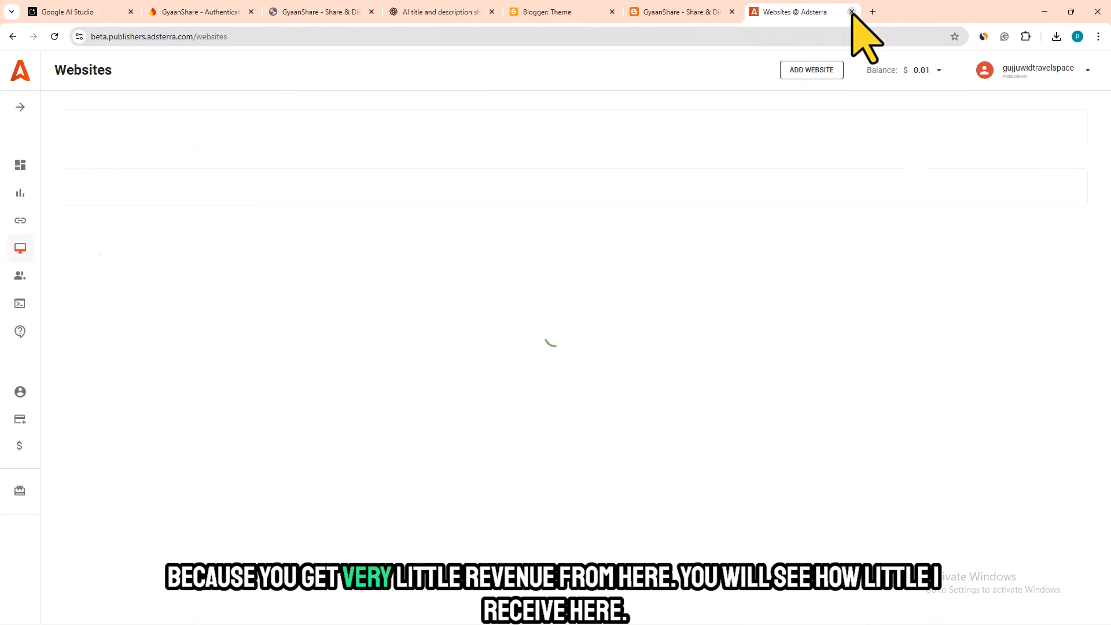
# - Examine the Adsterra publisher account's balance and its Statistics page
pyautogui.moveTo(901, 68); pyautogui.dragTo(930, 70)
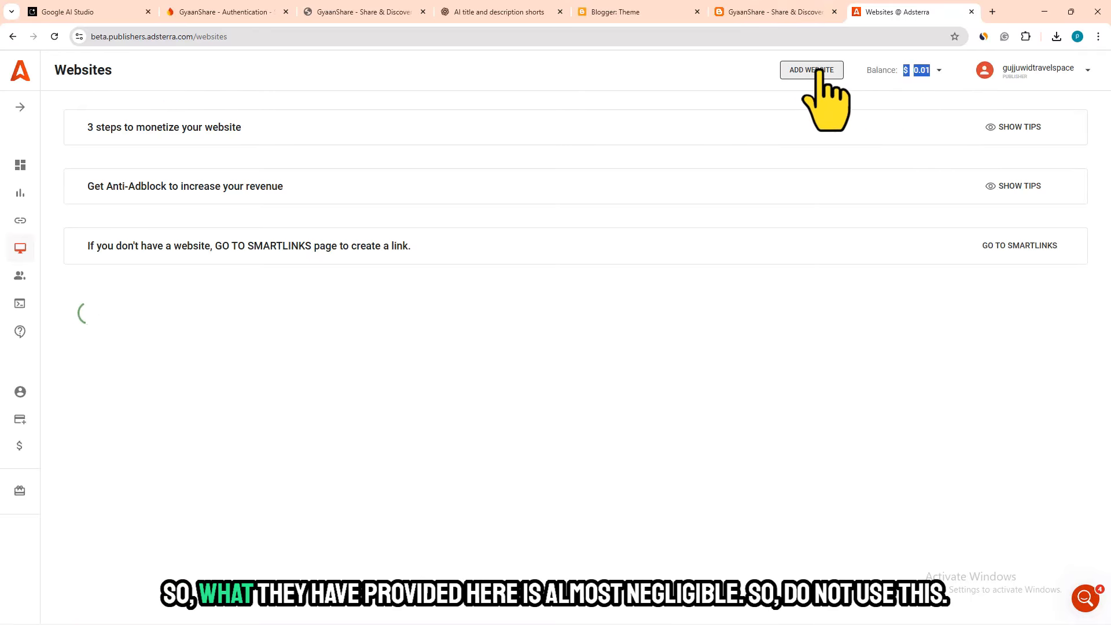
pyautogui.click(713, 79)
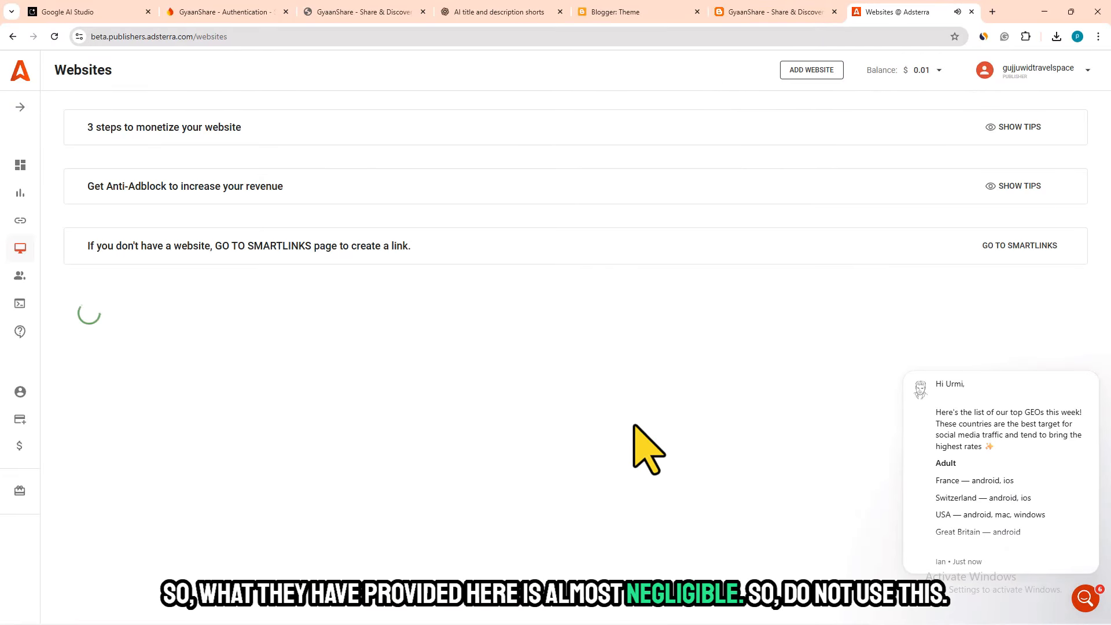
pyautogui.click(20, 192)
pyautogui.click(20, 107)
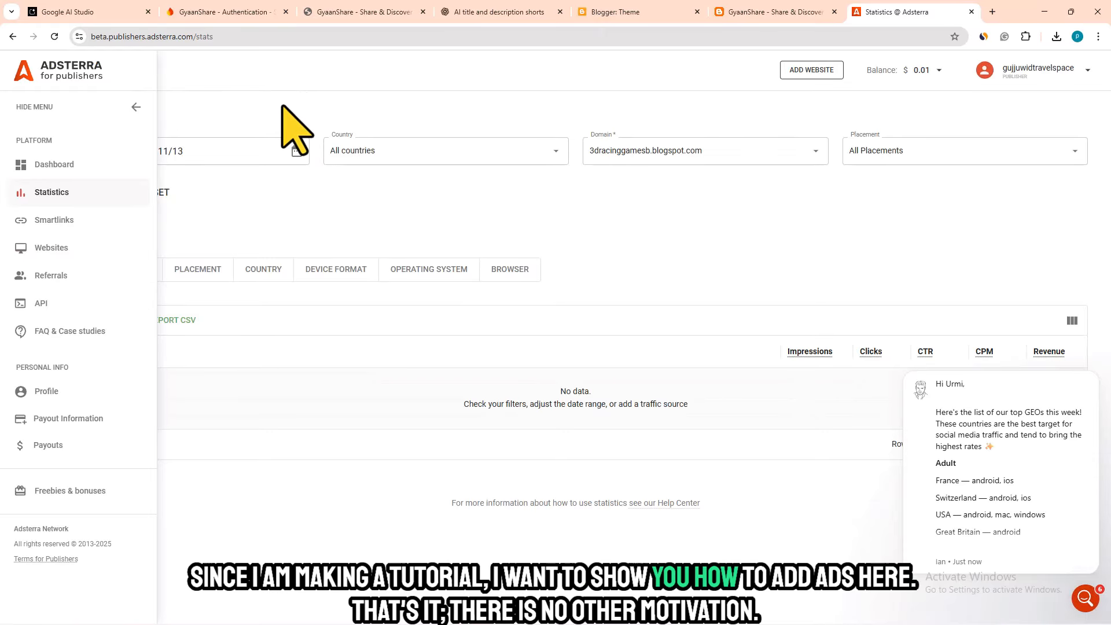
# - Copy the address gyaanshare32323.blogspot.com from the live GyaanShare blog
pyautogui.click(759, 13)
pyautogui.click(132, 36)
pyautogui.hotkey('ctrl', 'c')
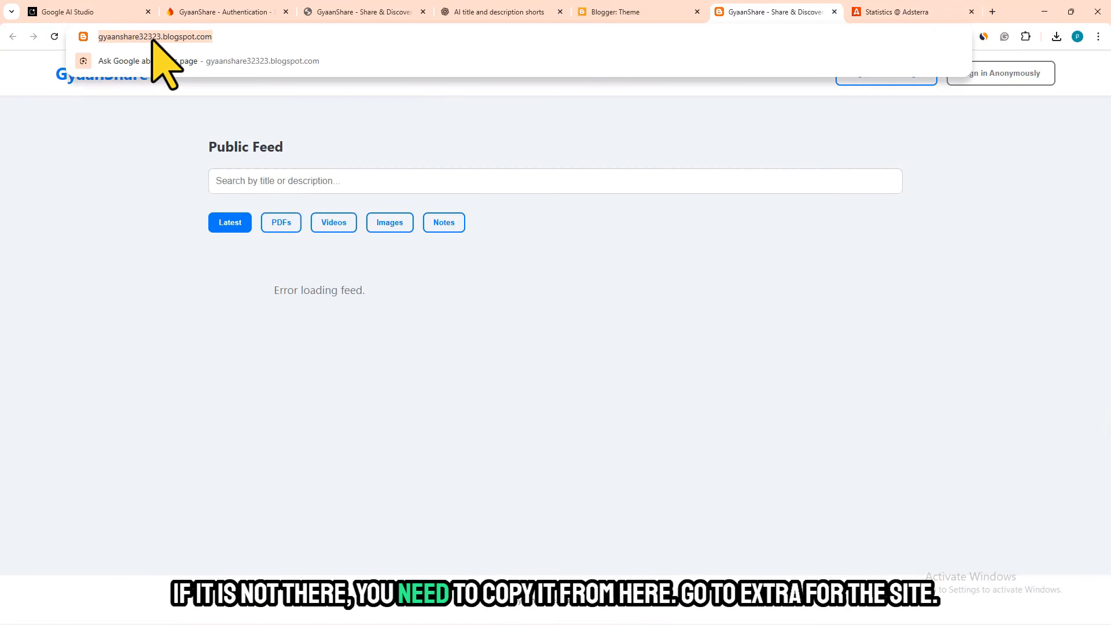
pyautogui.rightClick(153, 40)
pyautogui.click(181, 149)
pyautogui.click(903, 11)
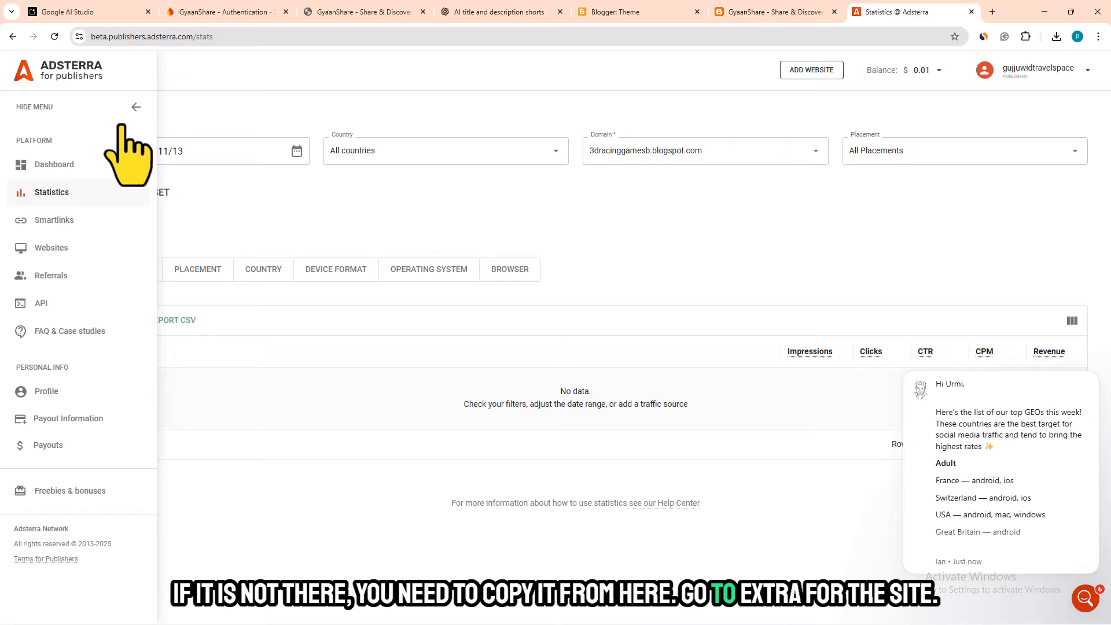
pyautogui.click(53, 254)
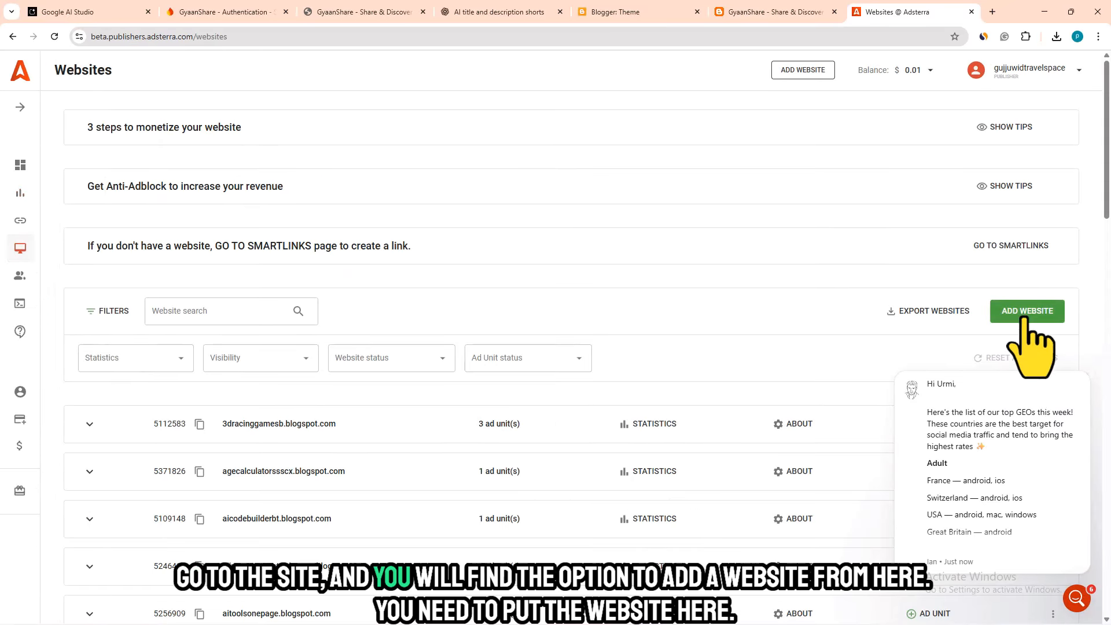
pyautogui.click(1027, 317)
pyautogui.click(416, 227)
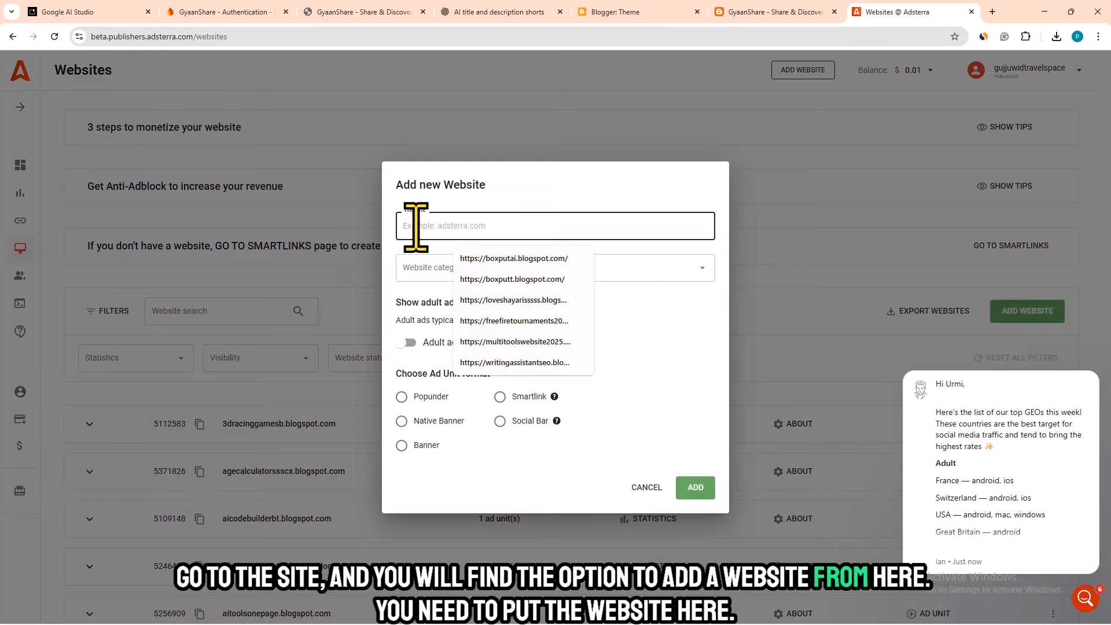
pyautogui.hotkey('ctrl', 'v')
pyautogui.click(433, 266)
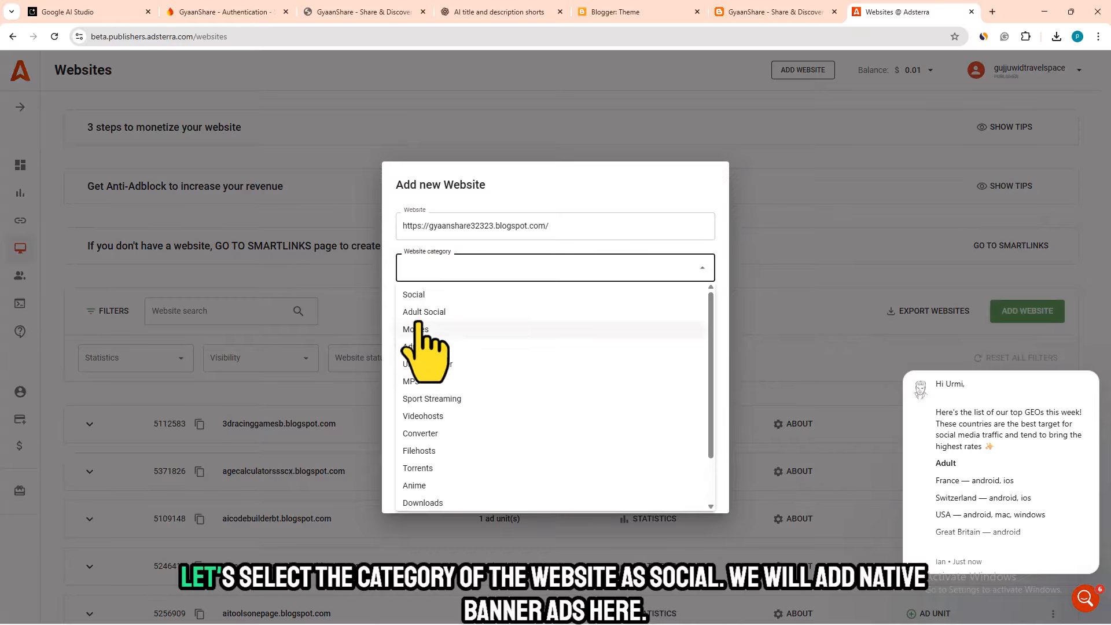
pyautogui.click(425, 295)
pyautogui.click(402, 421)
pyautogui.click(696, 489)
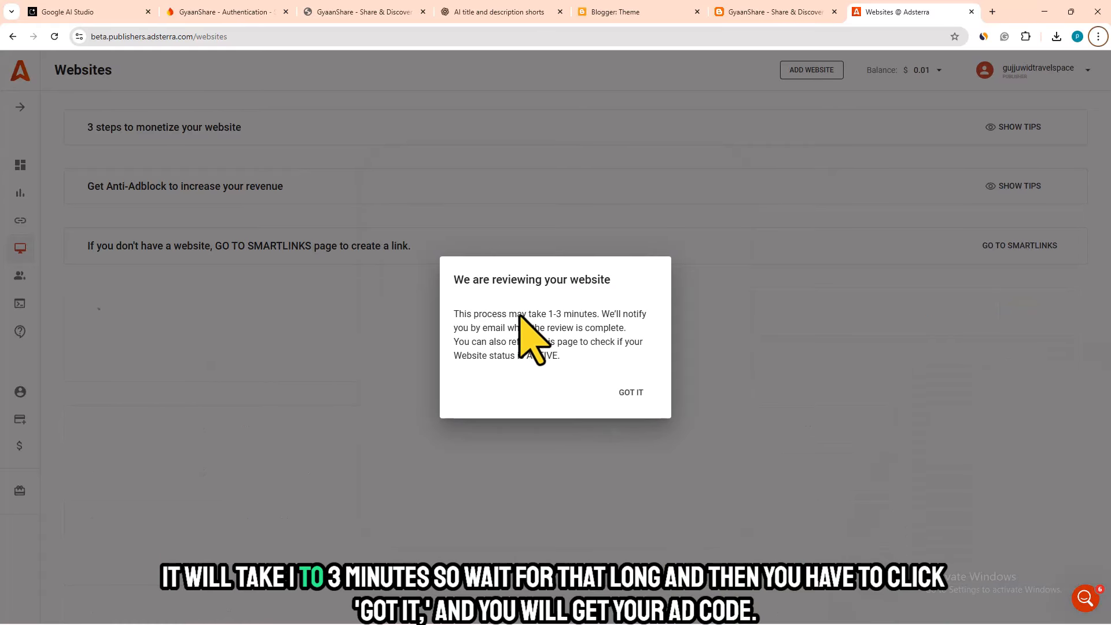
pyautogui.moveTo(510, 314); pyautogui.dragTo(652, 332)
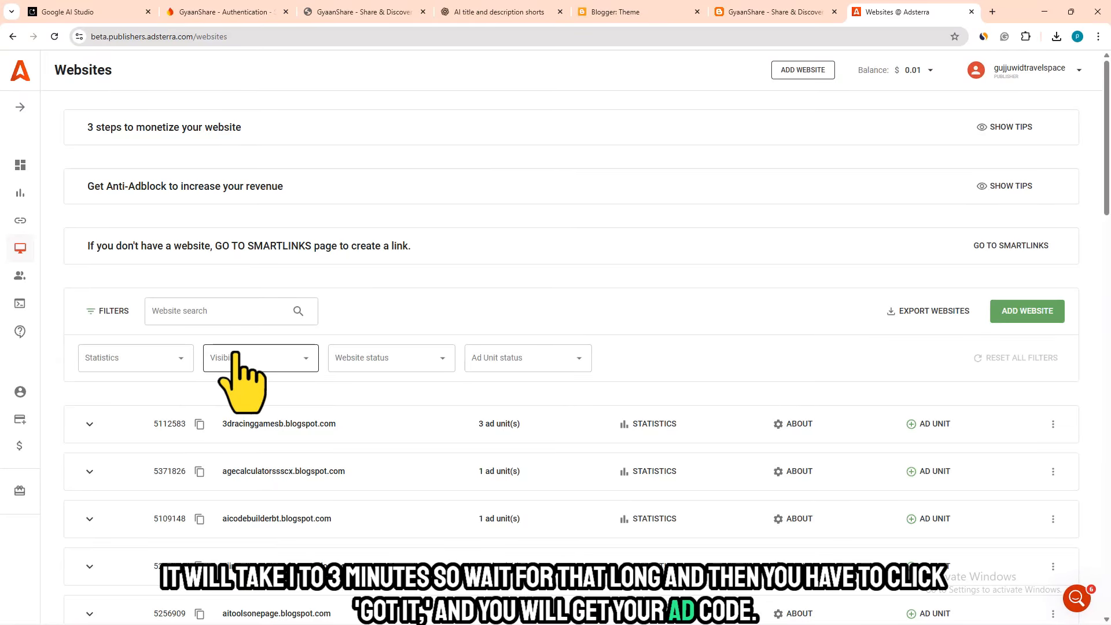
# - Copy the Native Banner ad code for gyaanshare32323.blogspot.com from the Adsterra website list
pyautogui.scroll(-15, 88, 420)
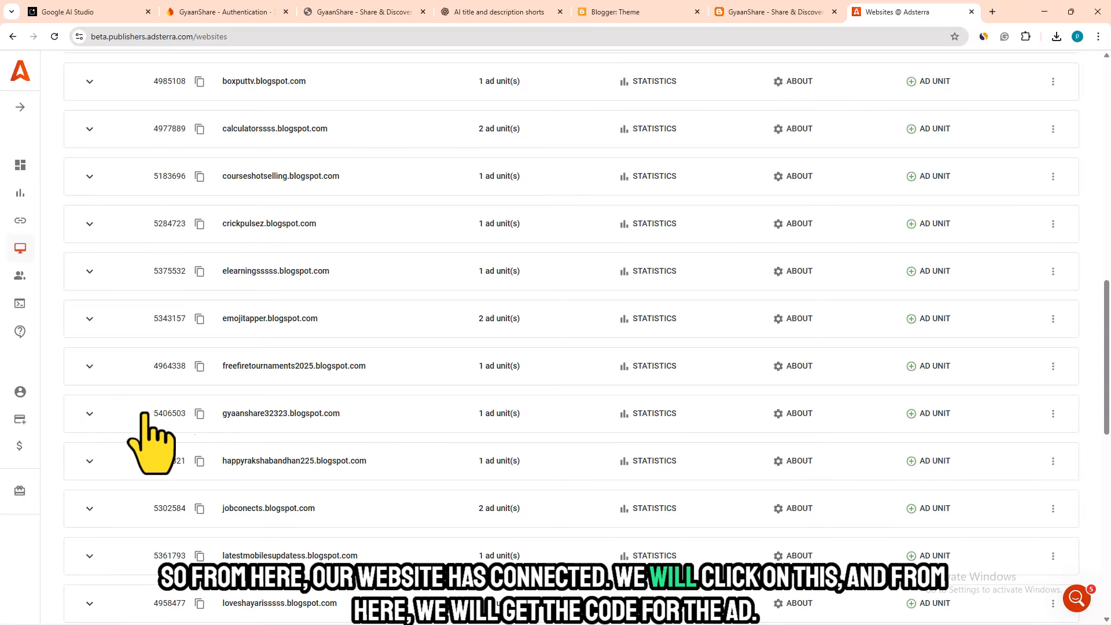
pyautogui.click(89, 413)
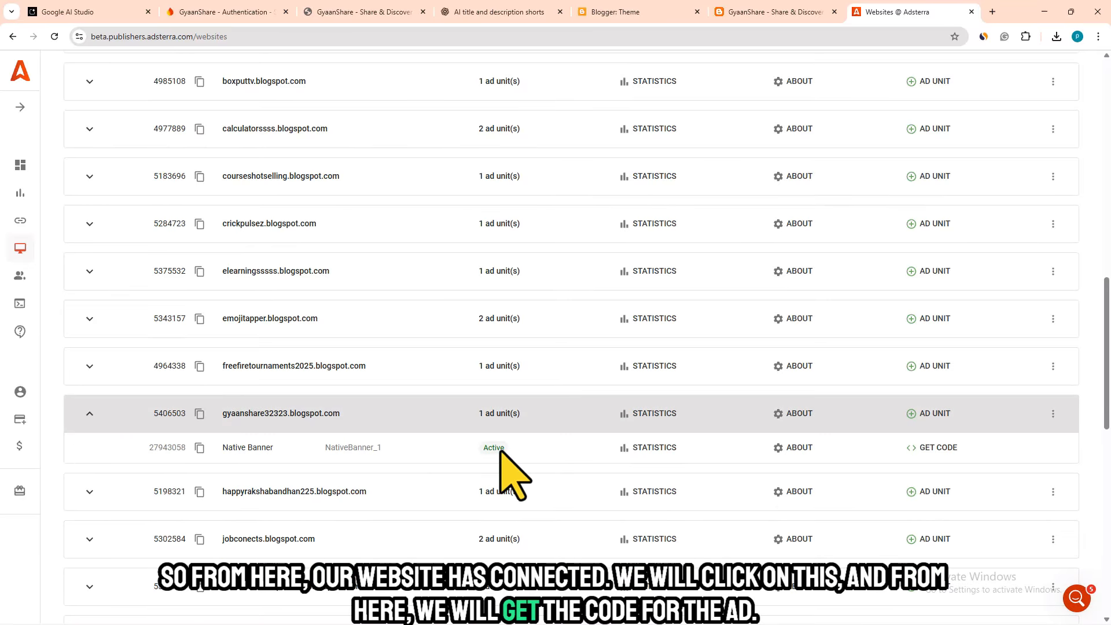
pyautogui.click(936, 449)
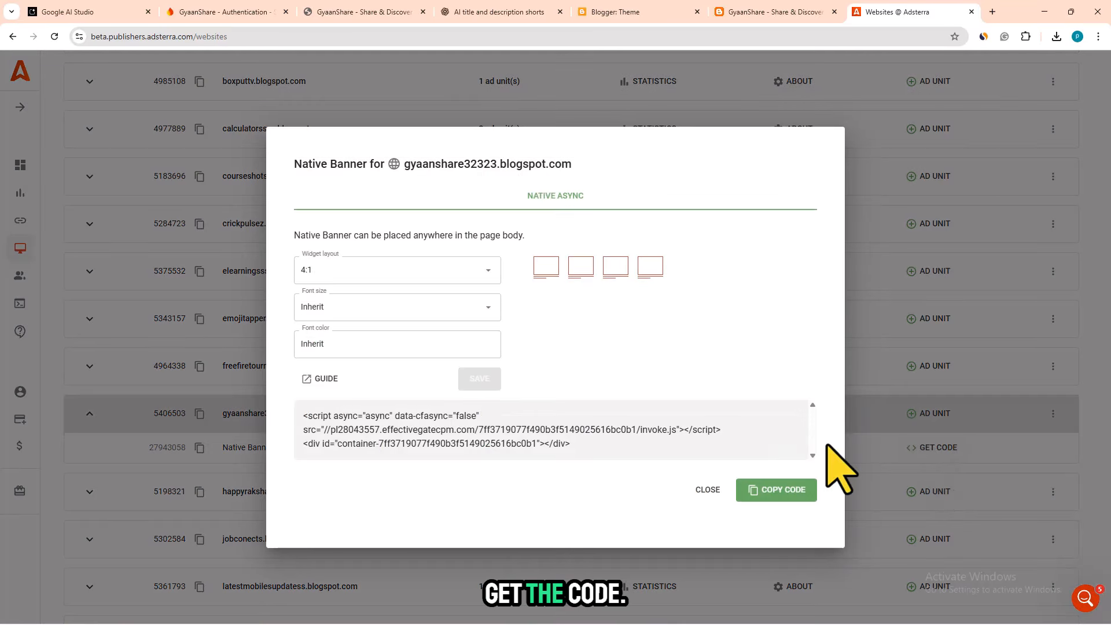
pyautogui.click(786, 491)
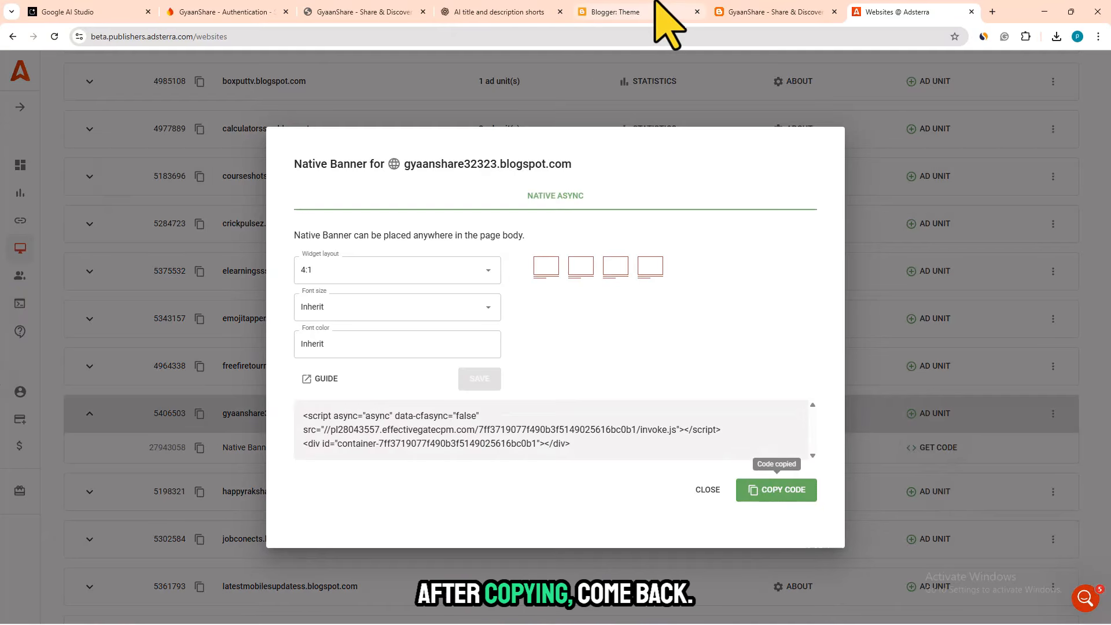
# - Paste the ad code below the closing </html> tag in the Blogger theme's HTML and save the theme
pyautogui.click(778, 12)
pyautogui.click(647, 12)
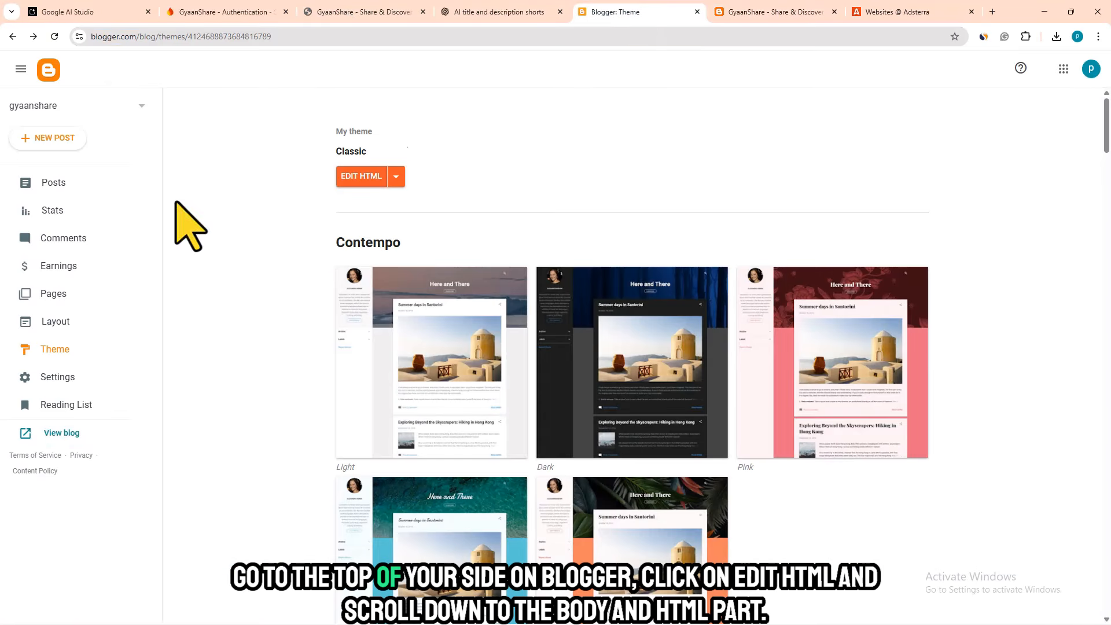
pyautogui.click(362, 176)
pyautogui.moveTo(1103, 367); pyautogui.dragTo(1075, 606)
pyautogui.scroll(-5, 1079, 615)
pyautogui.click(71, 608)
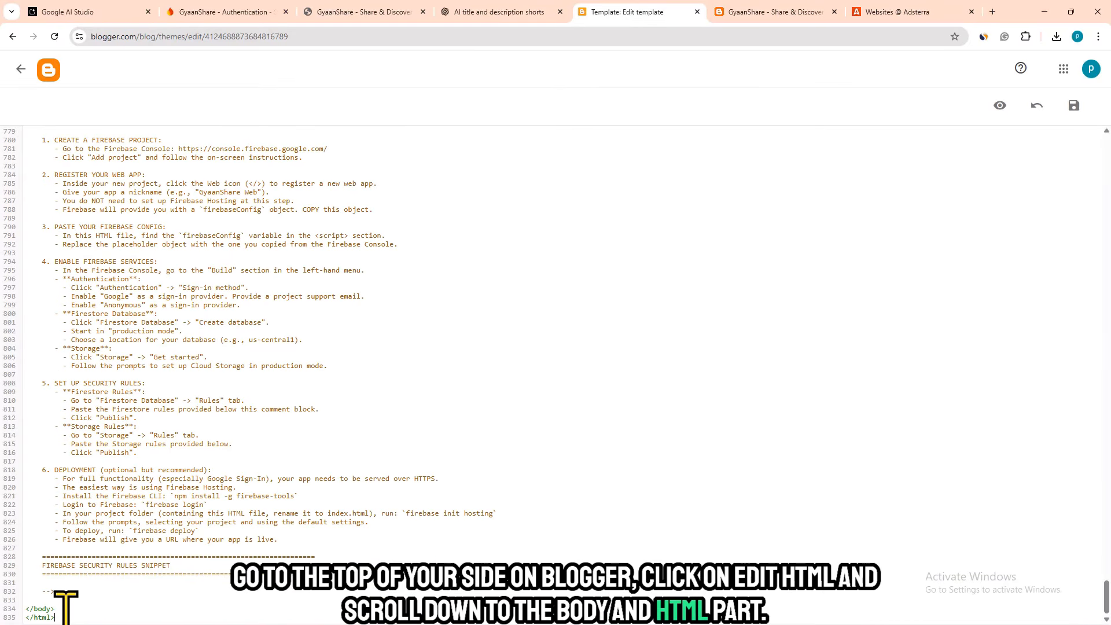
pyautogui.hotkey('ctrl', 'v')
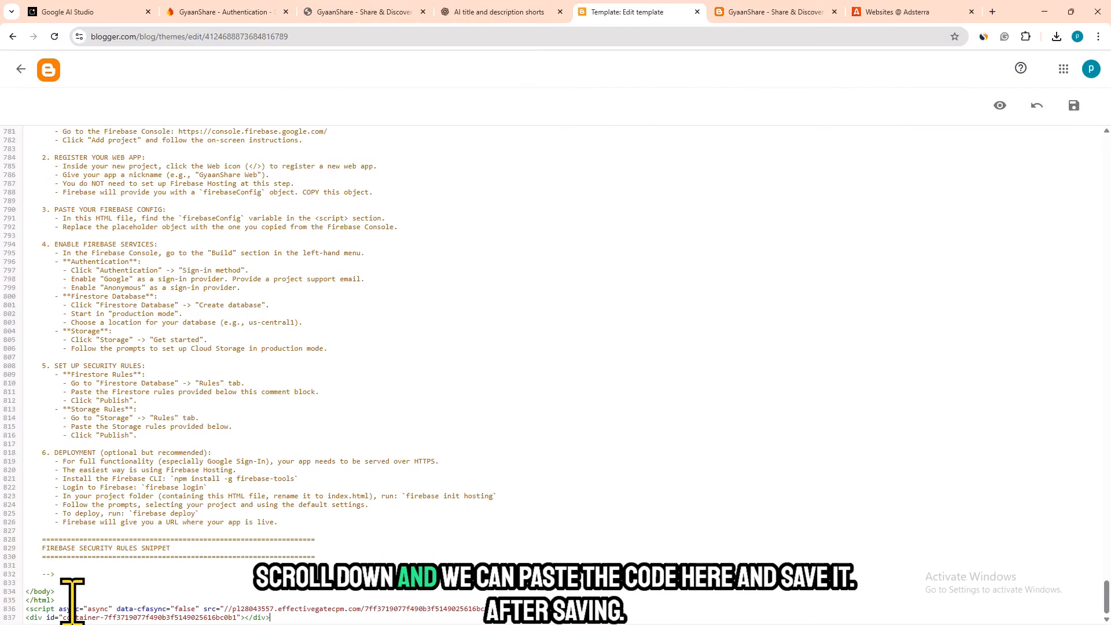
pyautogui.click(1073, 105)
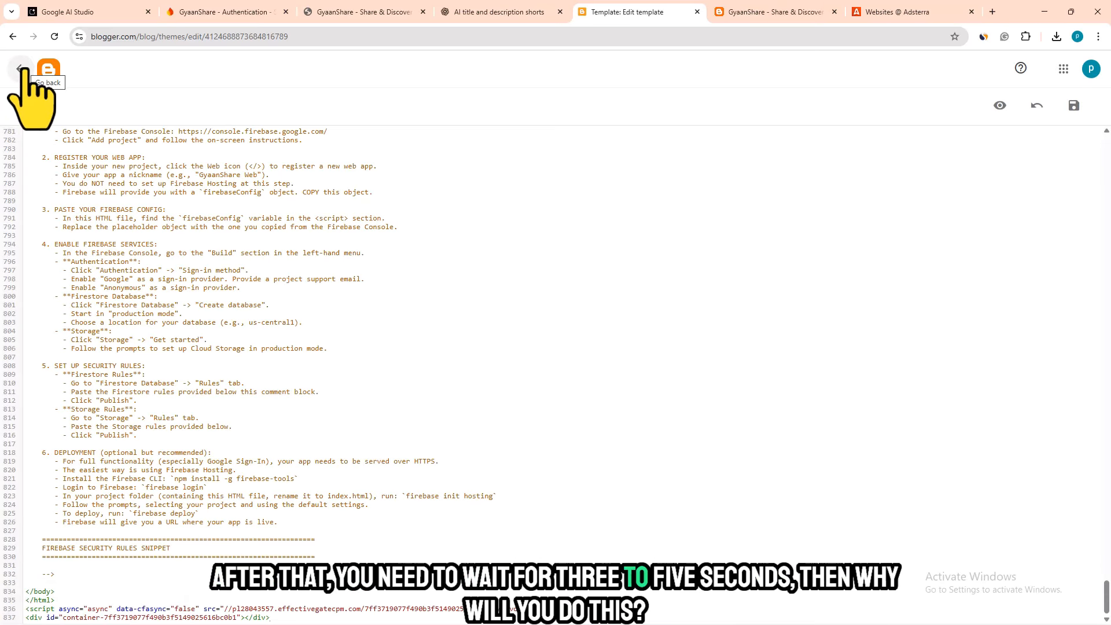
# - Leave the theme's HTML editor and view the live GyaanShare blog to check the native banner ads
pyautogui.click(20, 68)
pyautogui.click(43, 429)
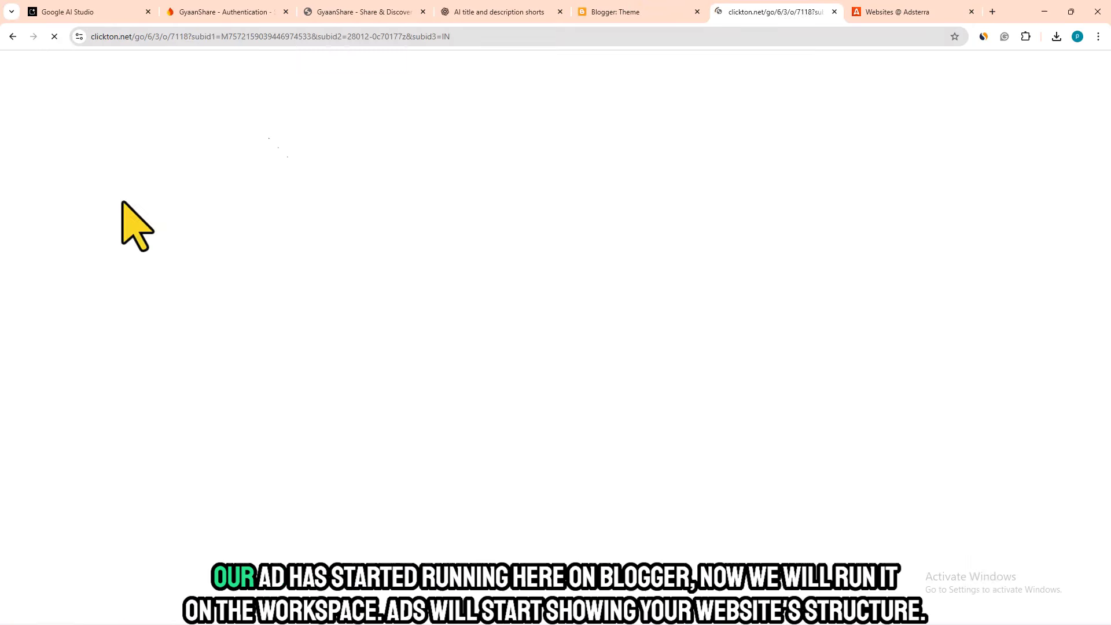
pyautogui.click(643, 6)
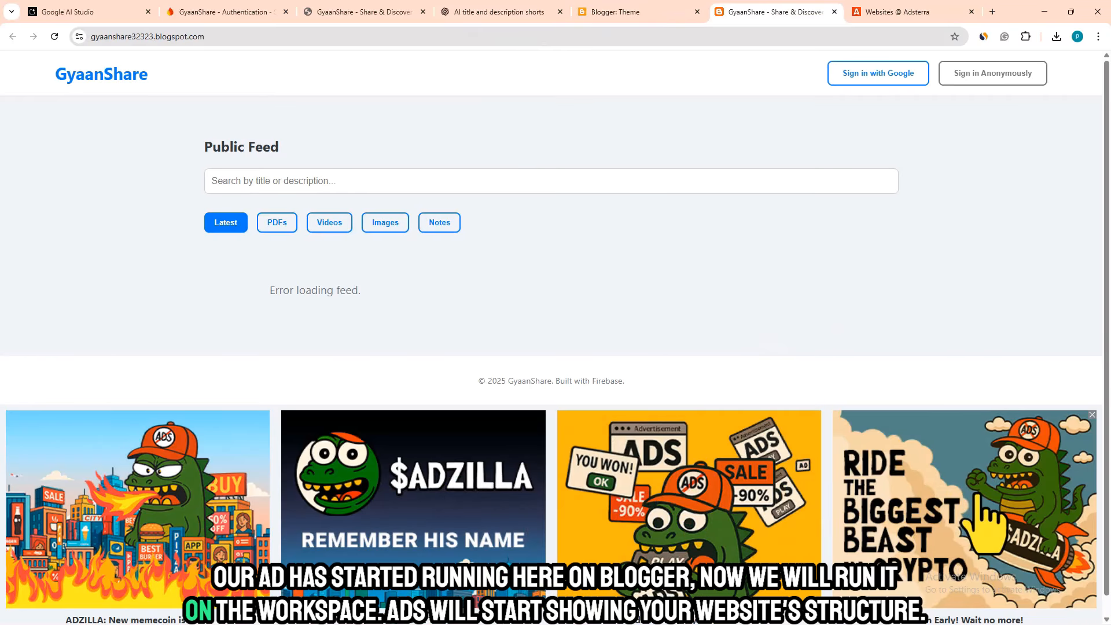
# - Switch to the Elementor editor, paste the ad code below </html> in the Home page's HTML widget, and publish the page
pyautogui.click(1044, 11)
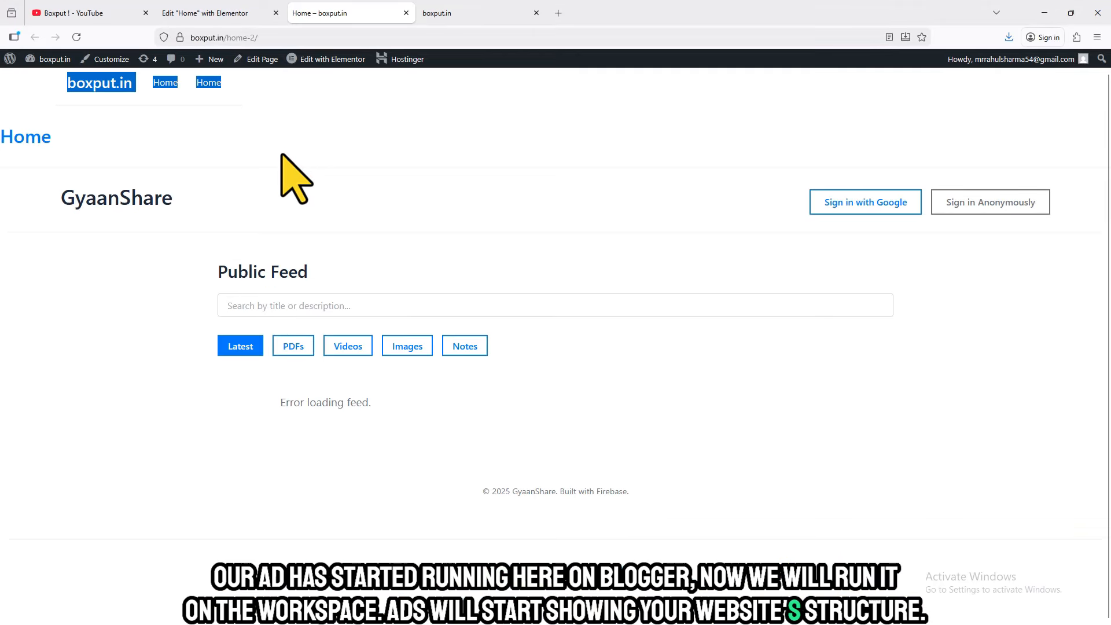
pyautogui.click(210, 11)
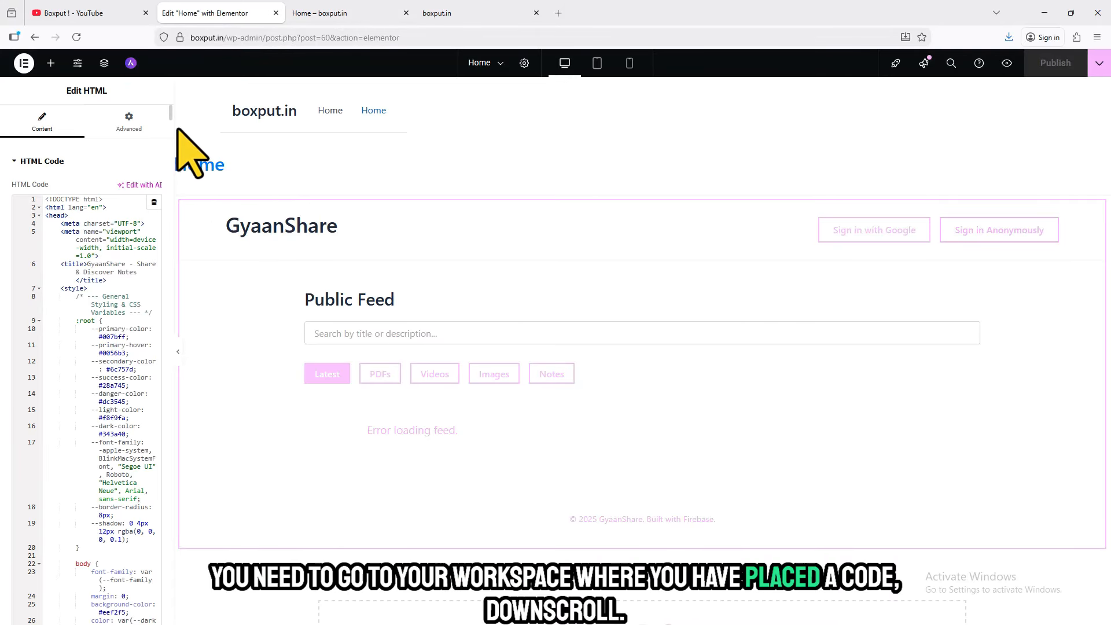
pyautogui.scroll(-10, 168, 145)
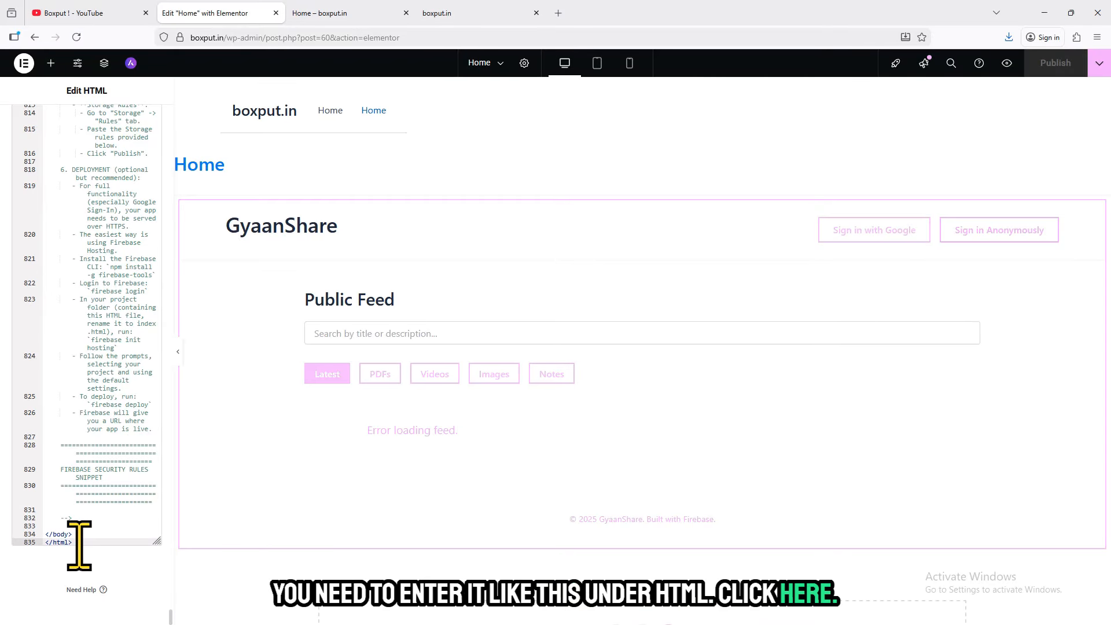
pyautogui.press('Return')
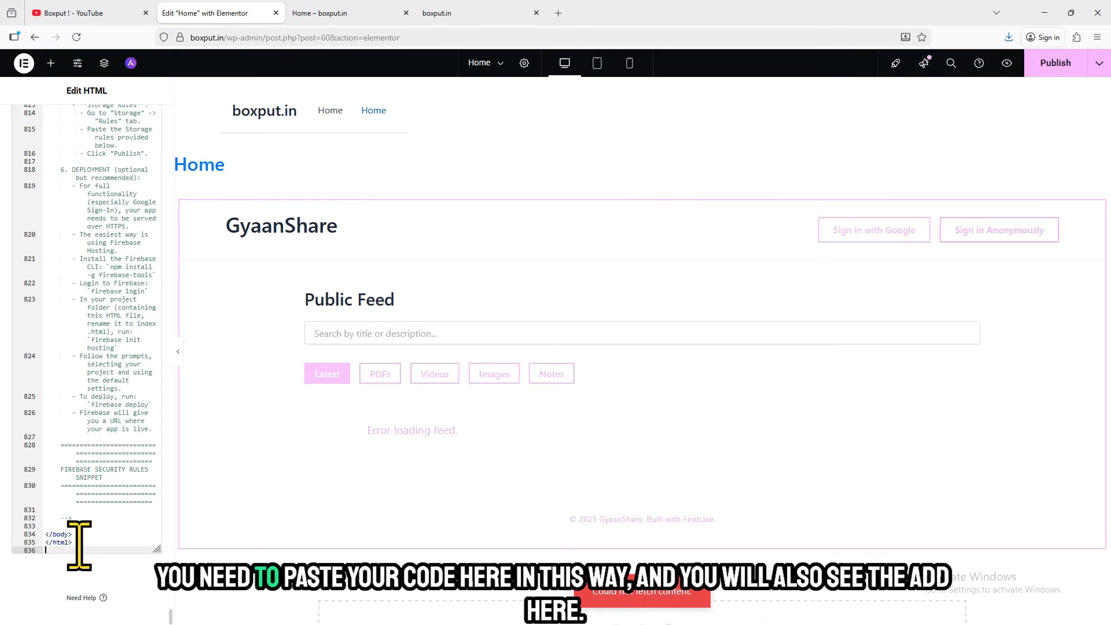
pyautogui.hotkey('ctrl', 'v')
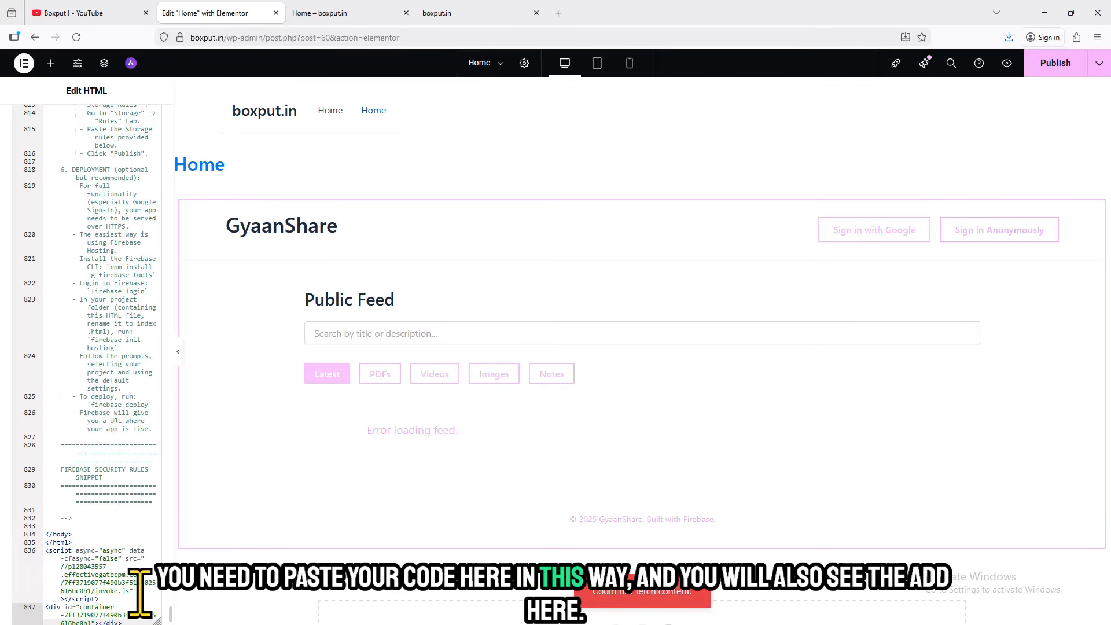
pyautogui.hotkey('ctrl', 'r')
pyautogui.click(619, 362)
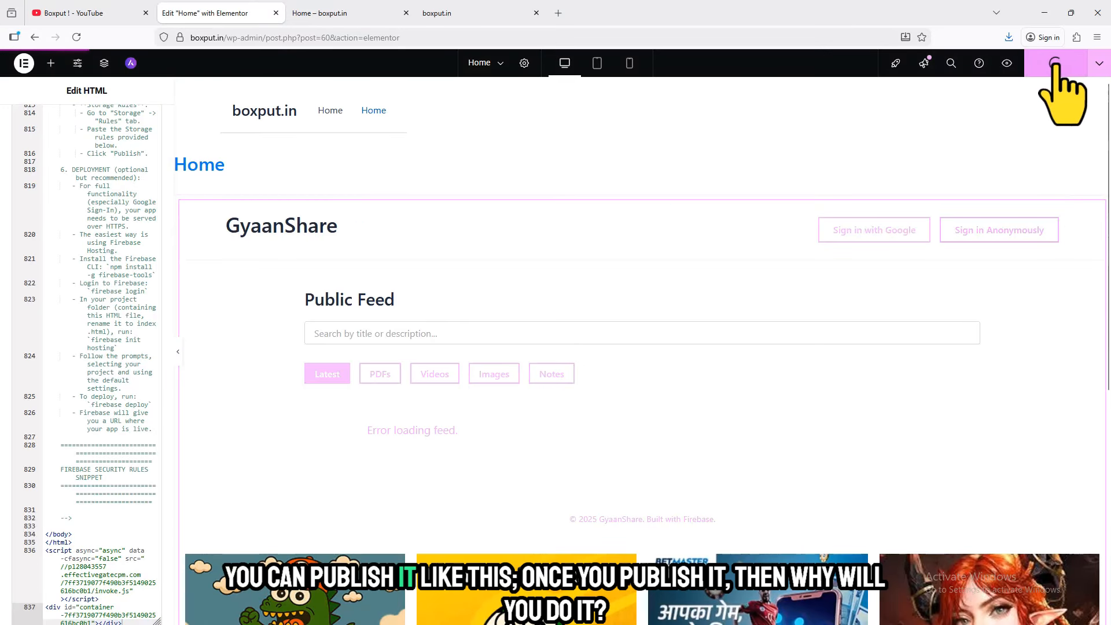
# - View the published Home page, then examine the ad banners, footer and header in the Elementor preview
pyautogui.click(1099, 63)
pyautogui.click(1062, 147)
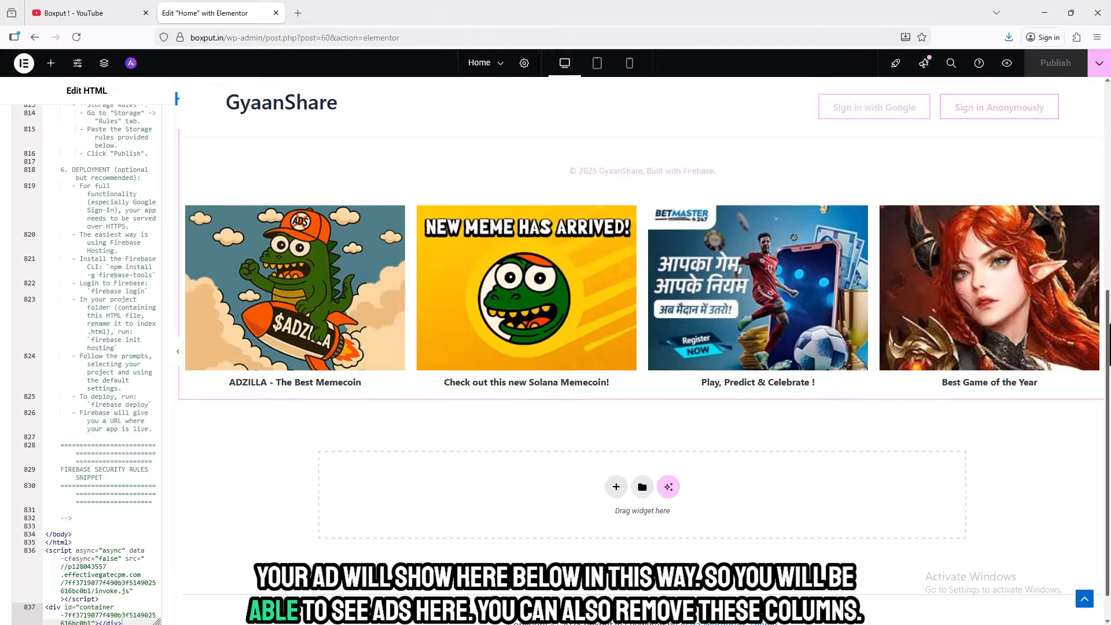
pyautogui.scroll(1, 372, 310)
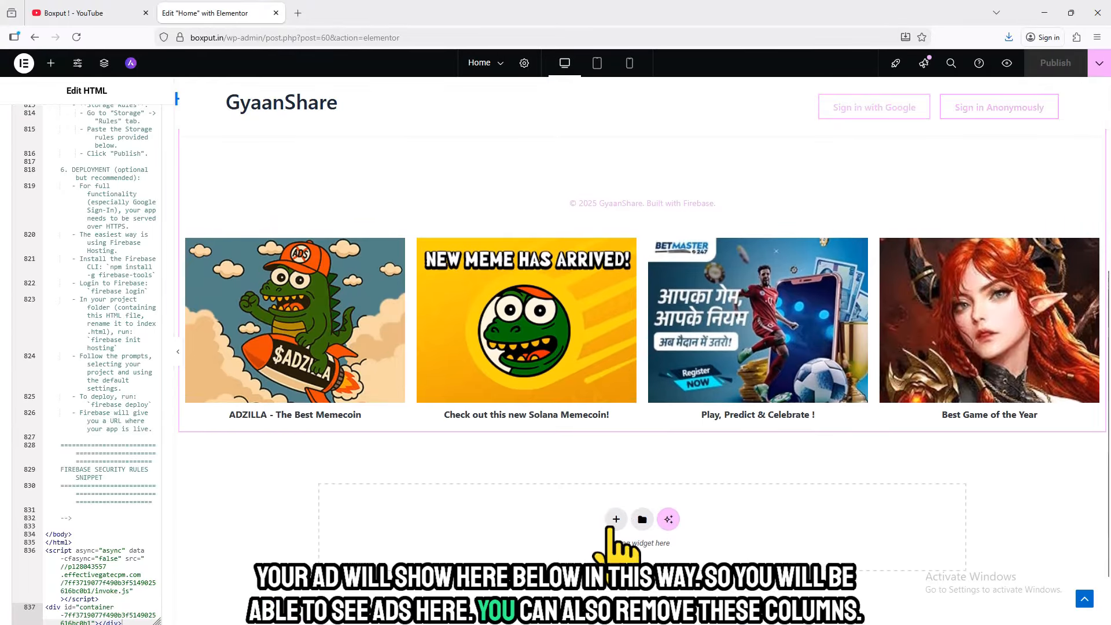
pyautogui.scroll(-2, 642, 589)
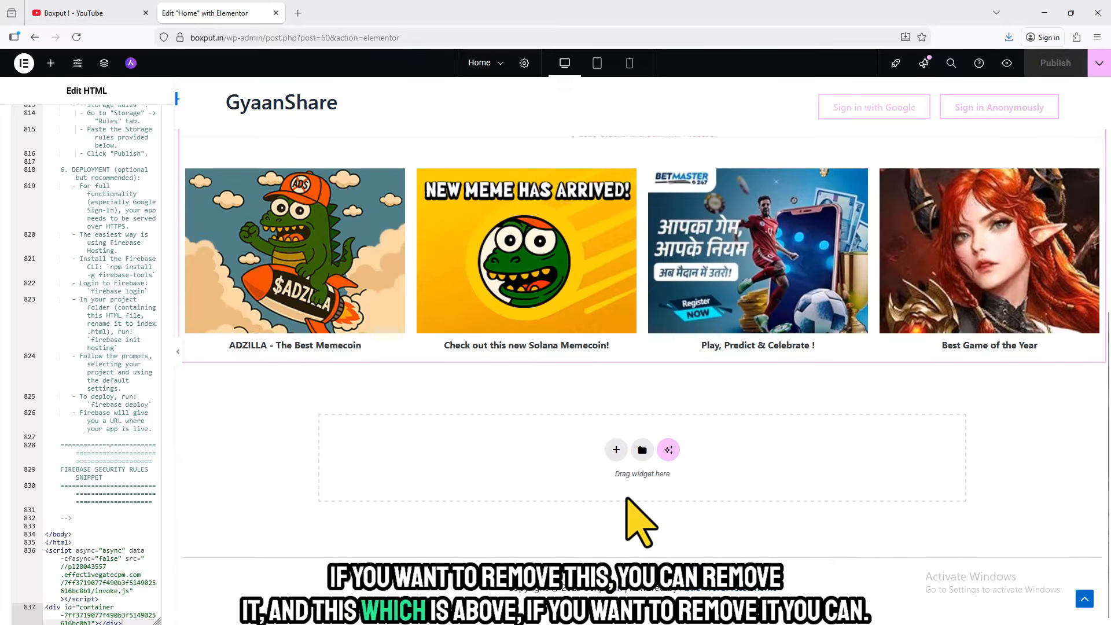
pyautogui.scroll(7, 634, 484)
pyautogui.moveTo(233, 114); pyautogui.dragTo(460, 110)
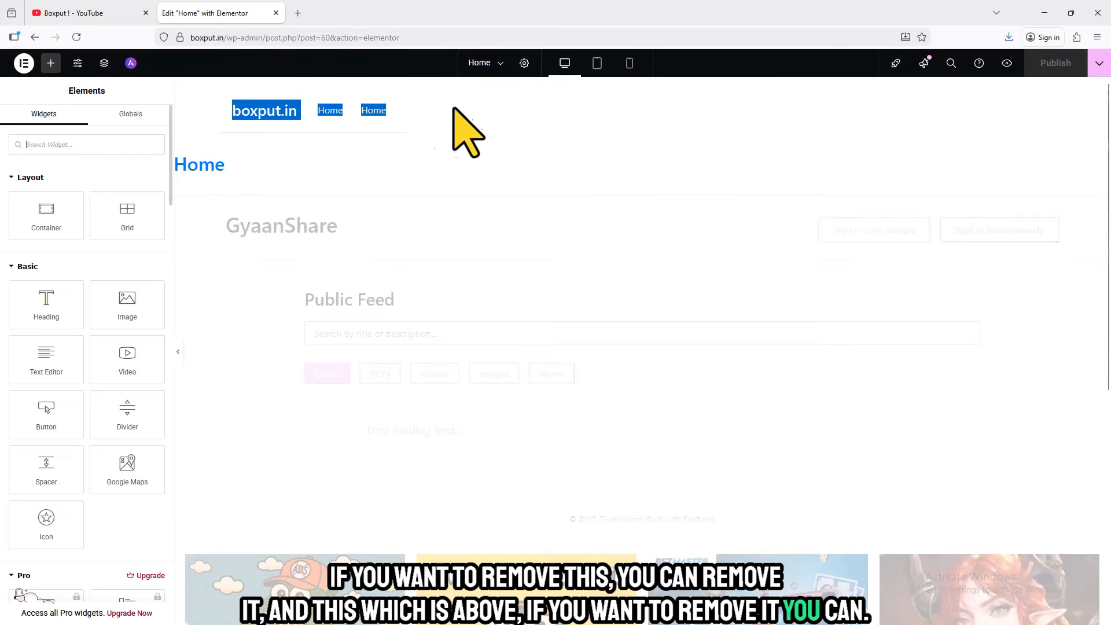
# - Preview the Home page in mobile and tablet portrait layouts, then return to the desktop layout
pyautogui.click(628, 67)
pyautogui.moveTo(743, 202); pyautogui.dragTo(726, 85)
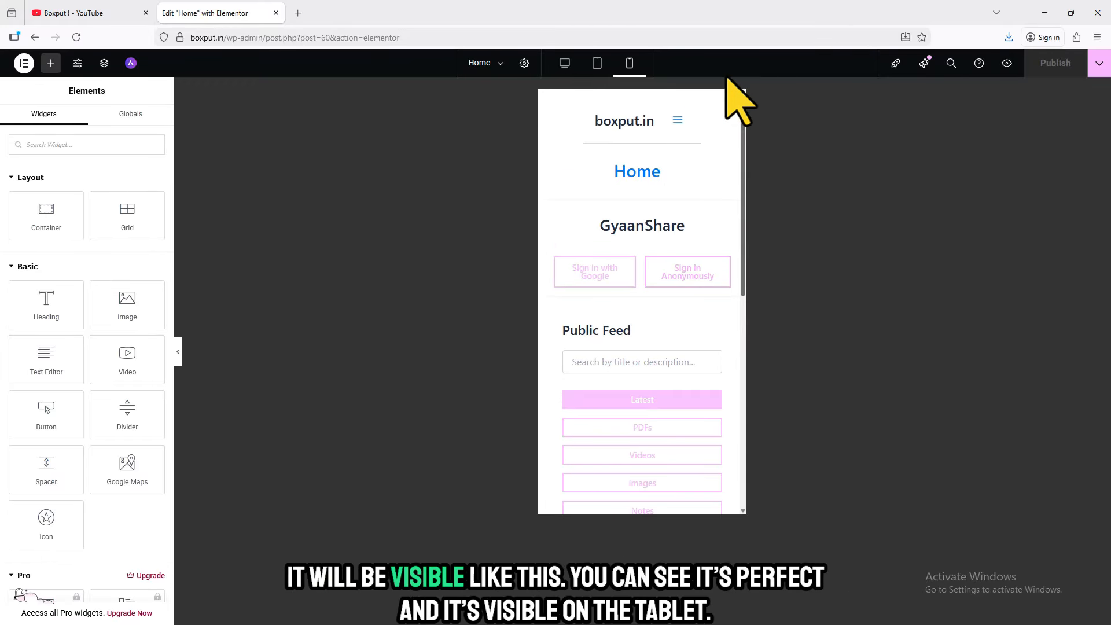
pyautogui.click(598, 65)
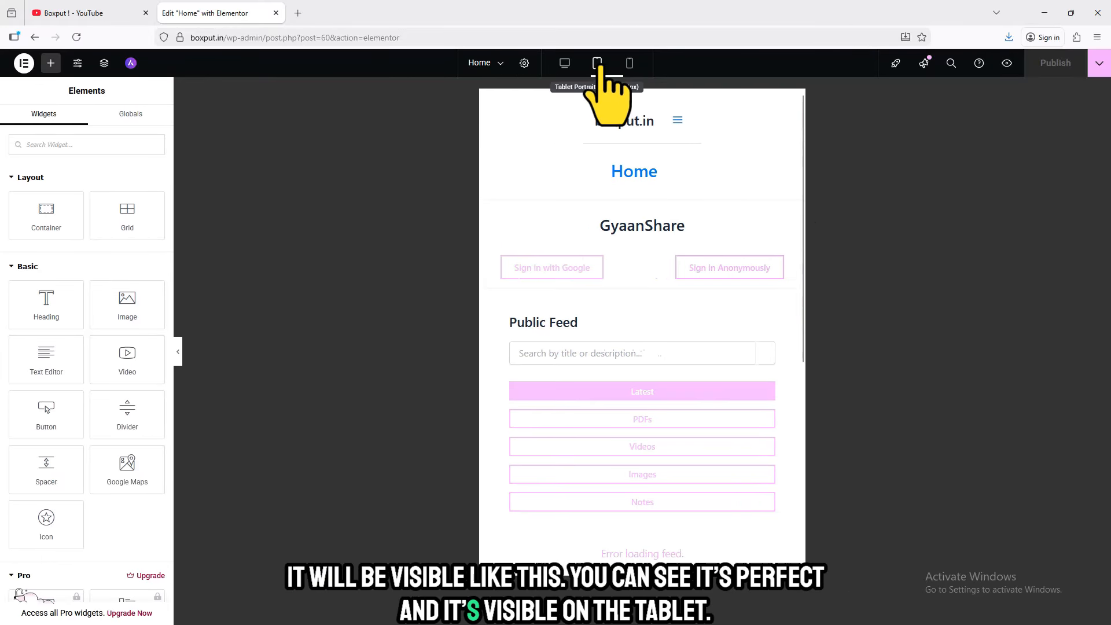
pyautogui.click(564, 64)
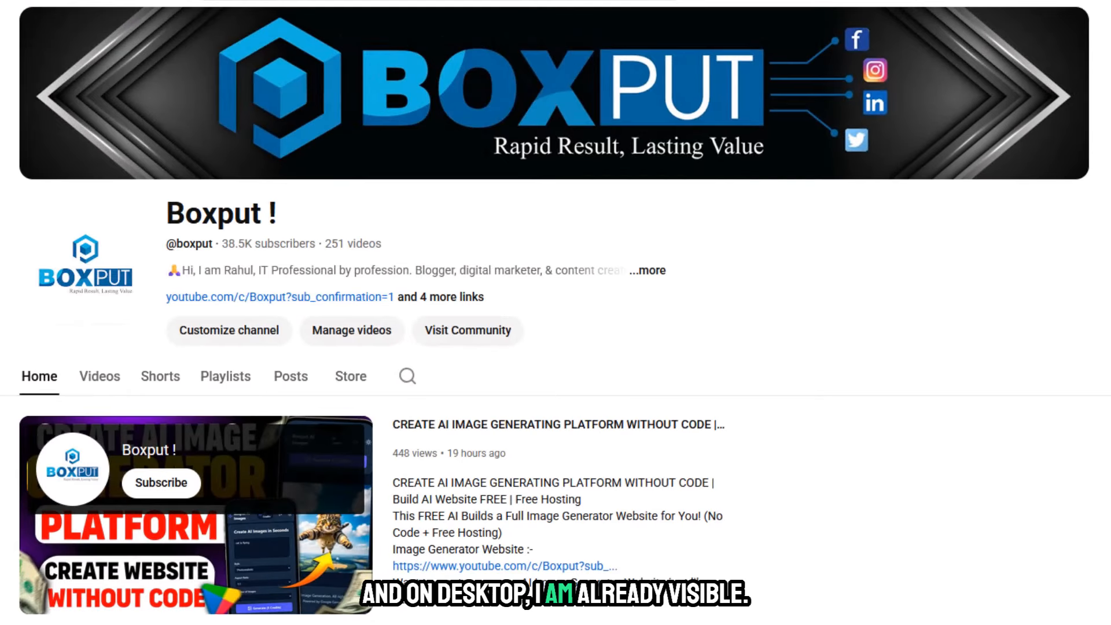
pyautogui.scroll(-12, 555, 312)
pyautogui.scroll(-2, 555, 312)
pyautogui.scroll(-15, 555, 312)
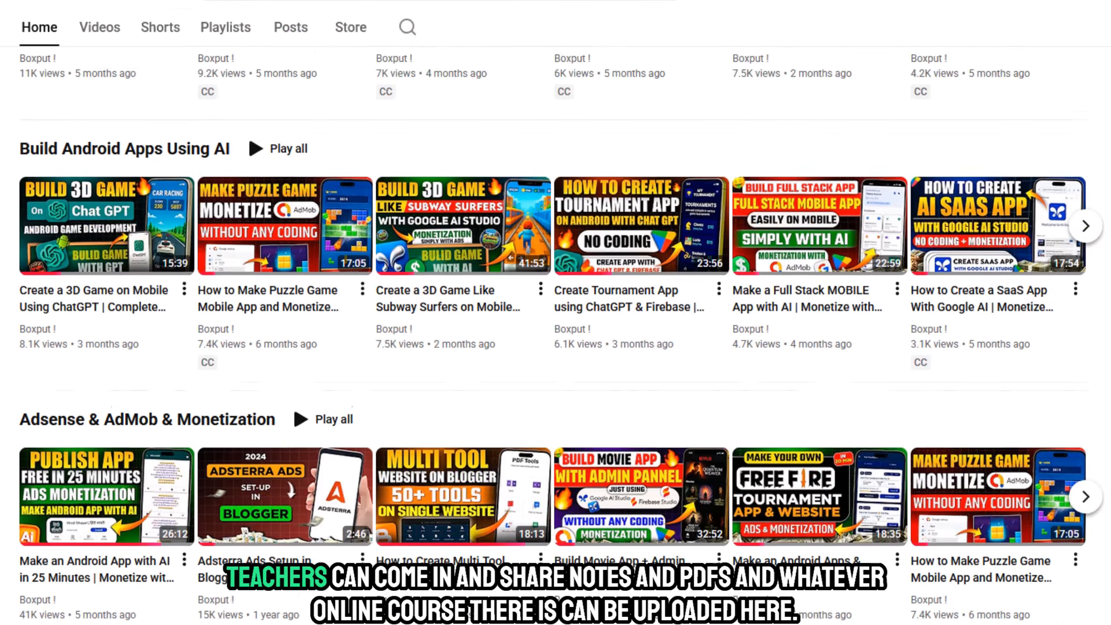
pyautogui.scroll(-11, 556, 313)
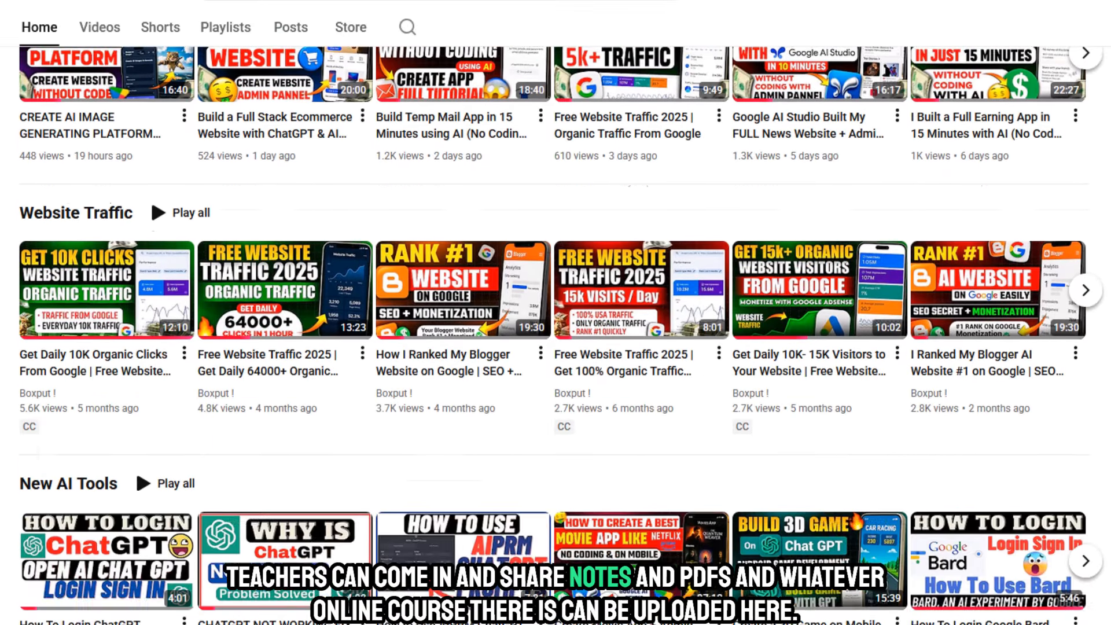
pyautogui.scroll(-7, 556, 312)
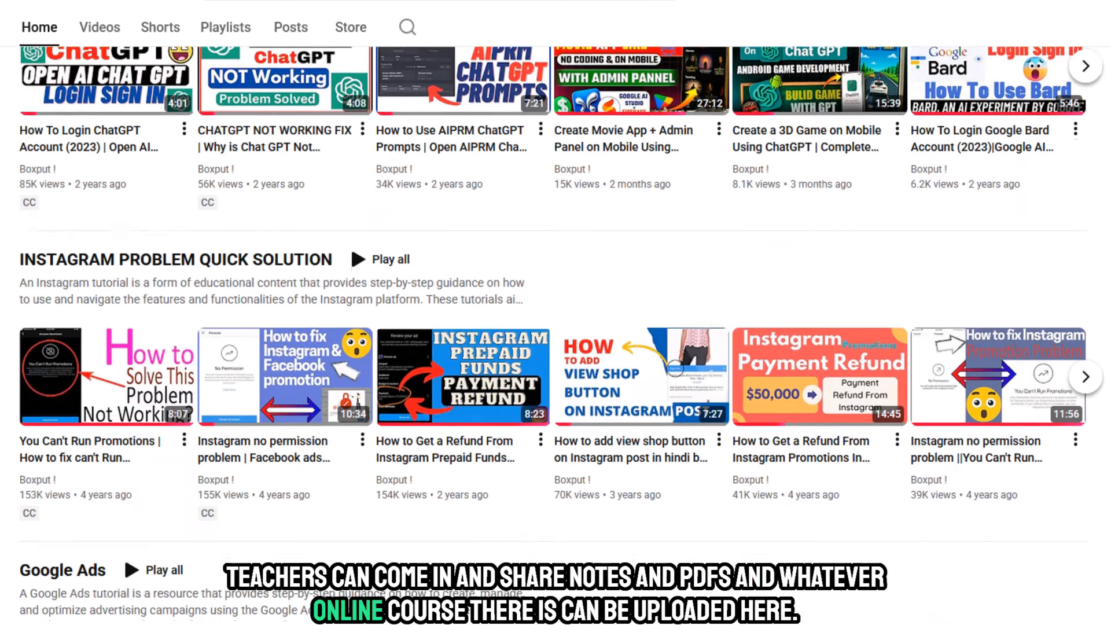
pyautogui.scroll(-9, 555, 312)
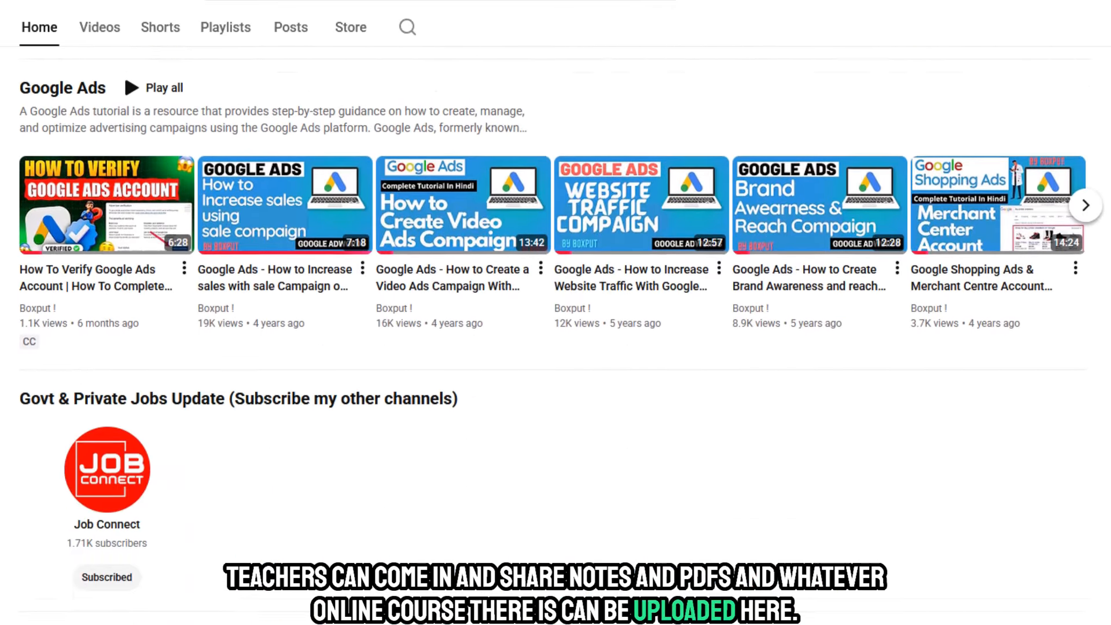
pyautogui.scroll(16, 556, 312)
pyautogui.scroll(10, 555, 313)
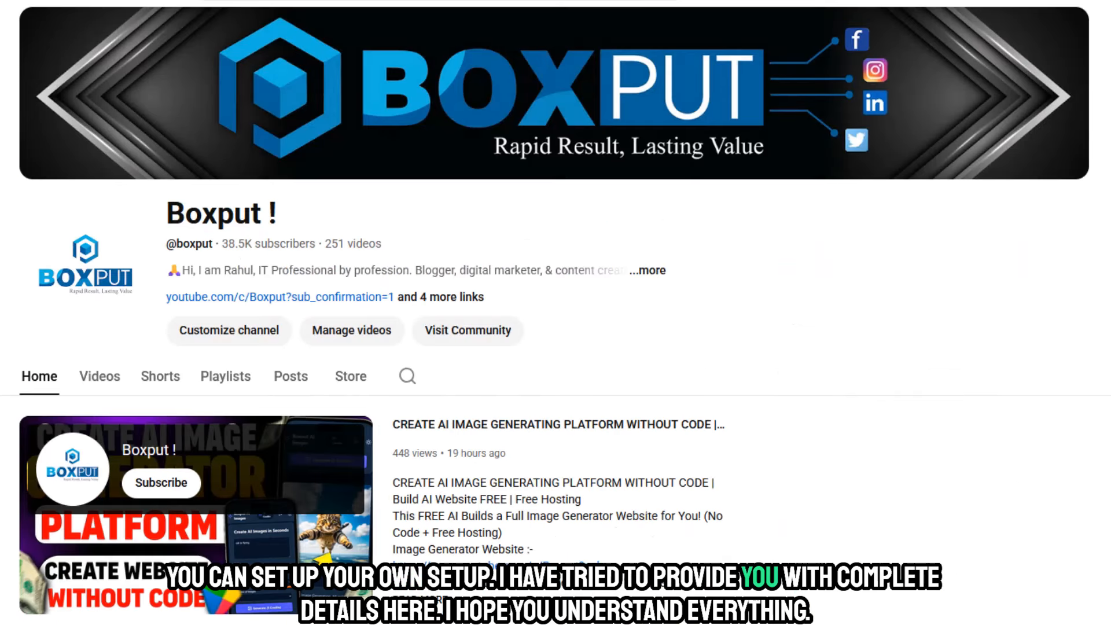
pyautogui.scroll(-7, 556, 312)
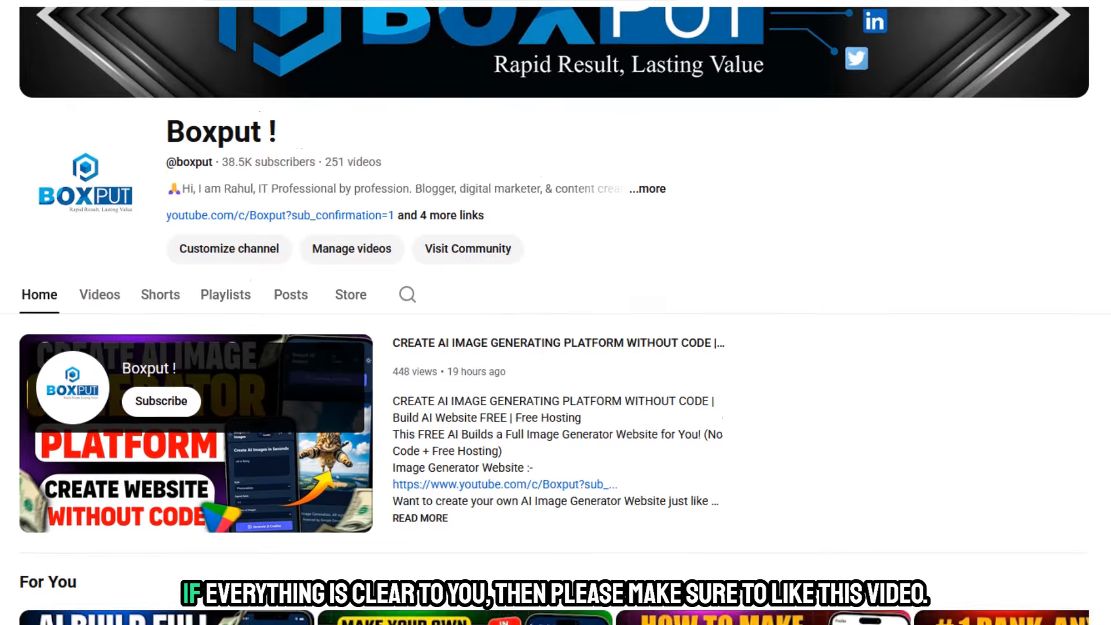
# - Look through the video sections and playlists on the Boxput YouTube channel's home page, then return to the channel header
pyautogui.scroll(7, 556, 312)
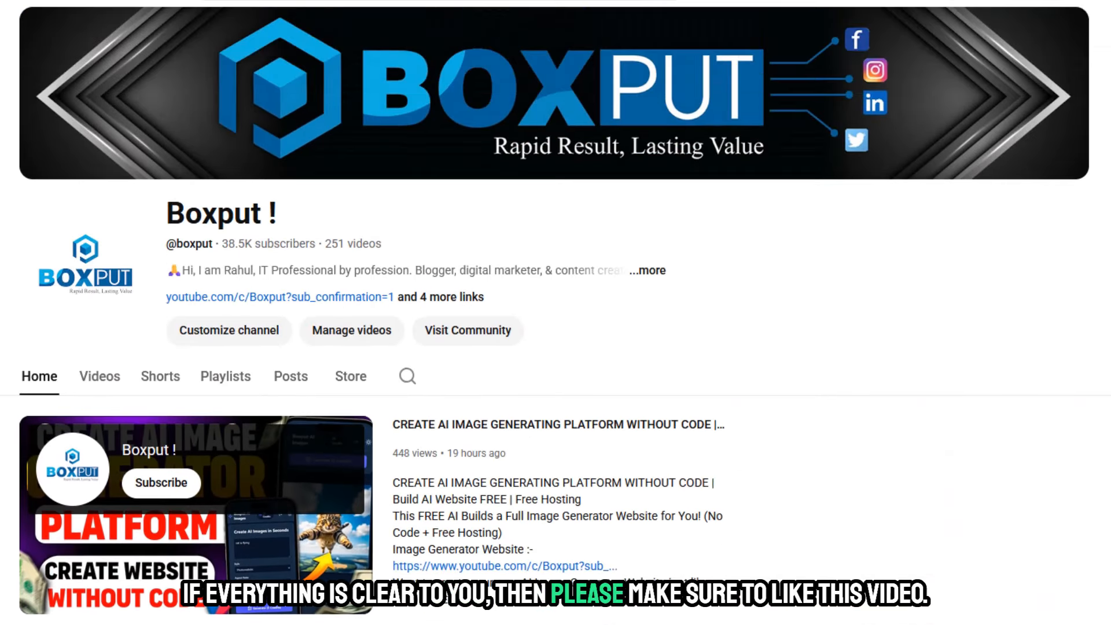
pyautogui.scroll(-15, 555, 313)
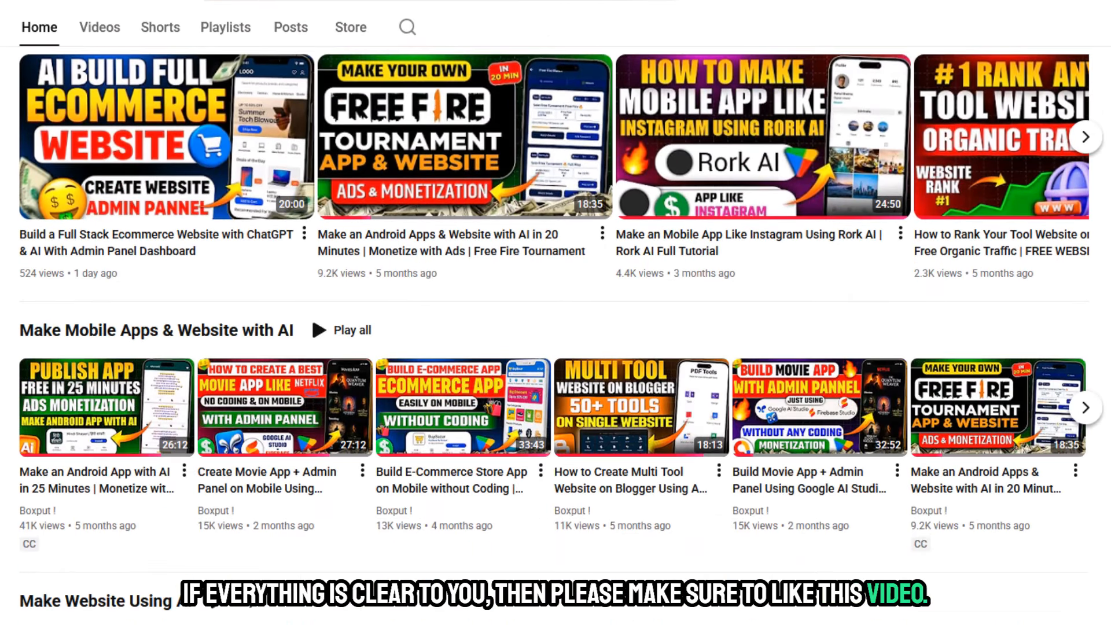
pyautogui.scroll(-8, 555, 313)
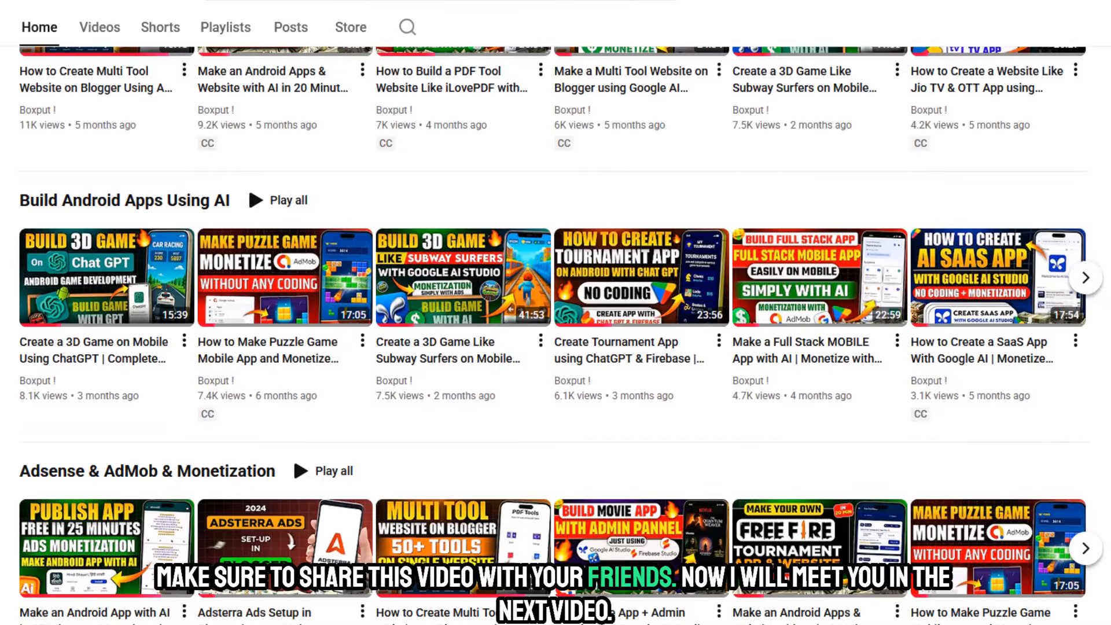
pyautogui.scroll(-12, 556, 312)
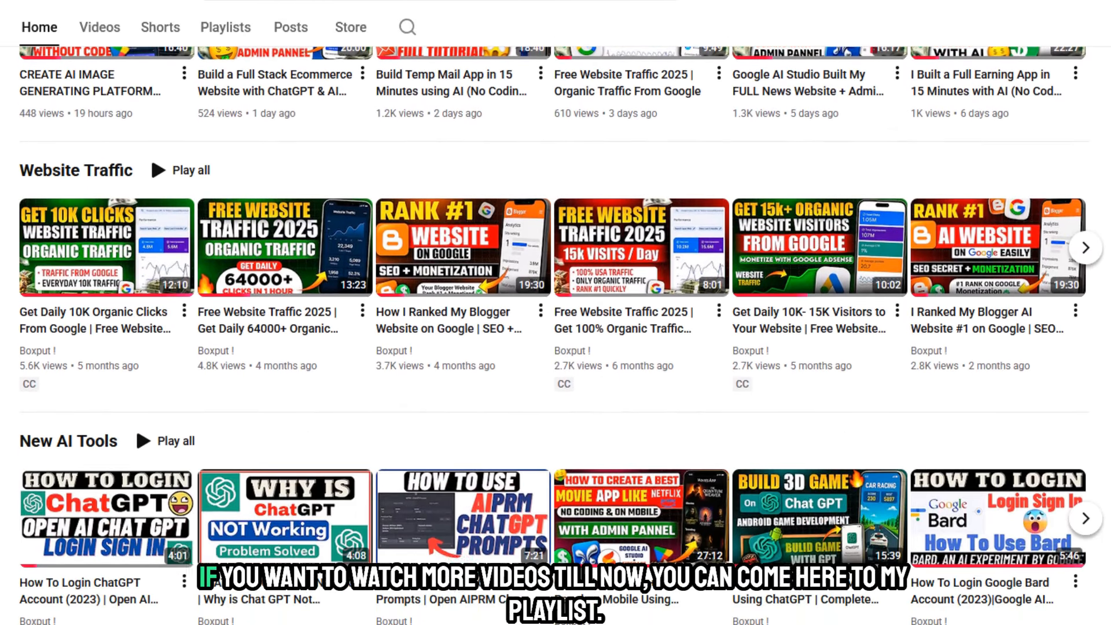
pyautogui.scroll(-15, 556, 313)
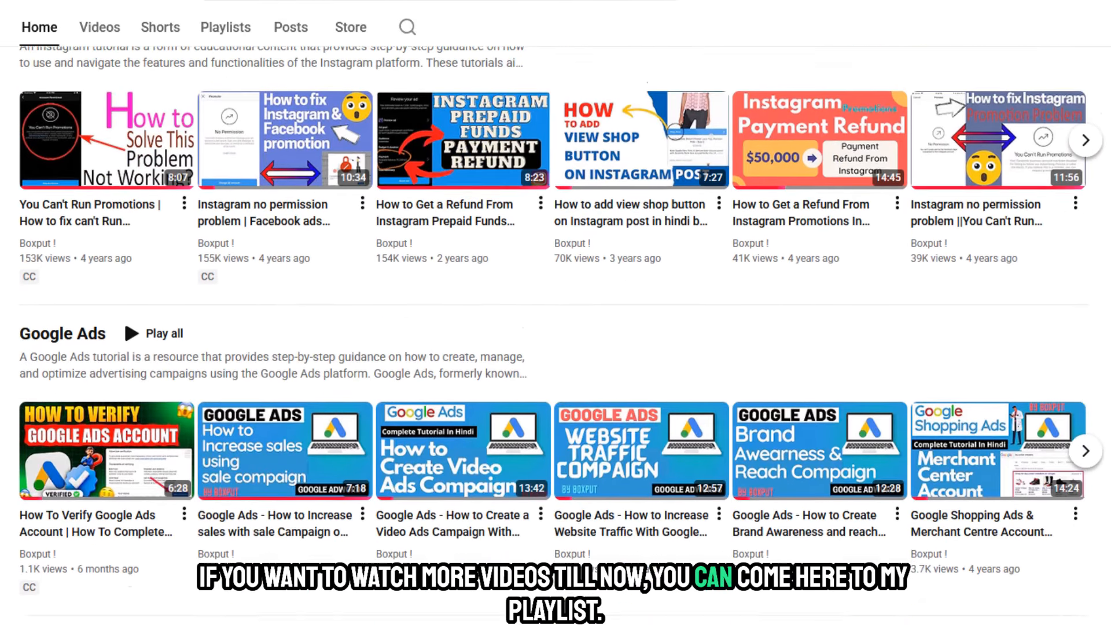
pyautogui.scroll(20, 555, 313)
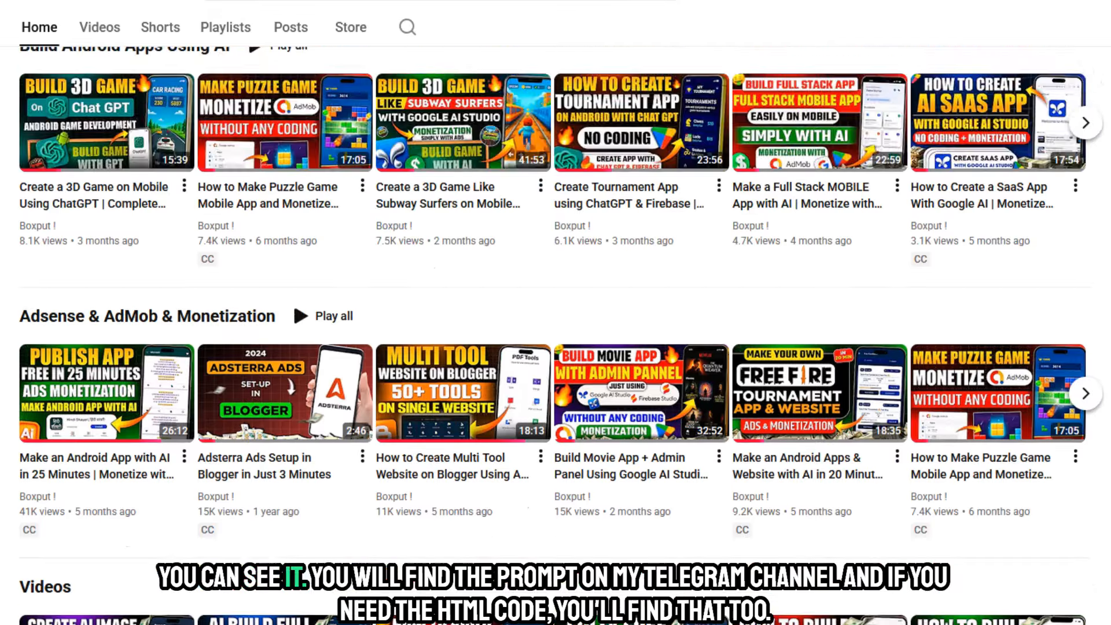
pyautogui.scroll(5, 373, 310)
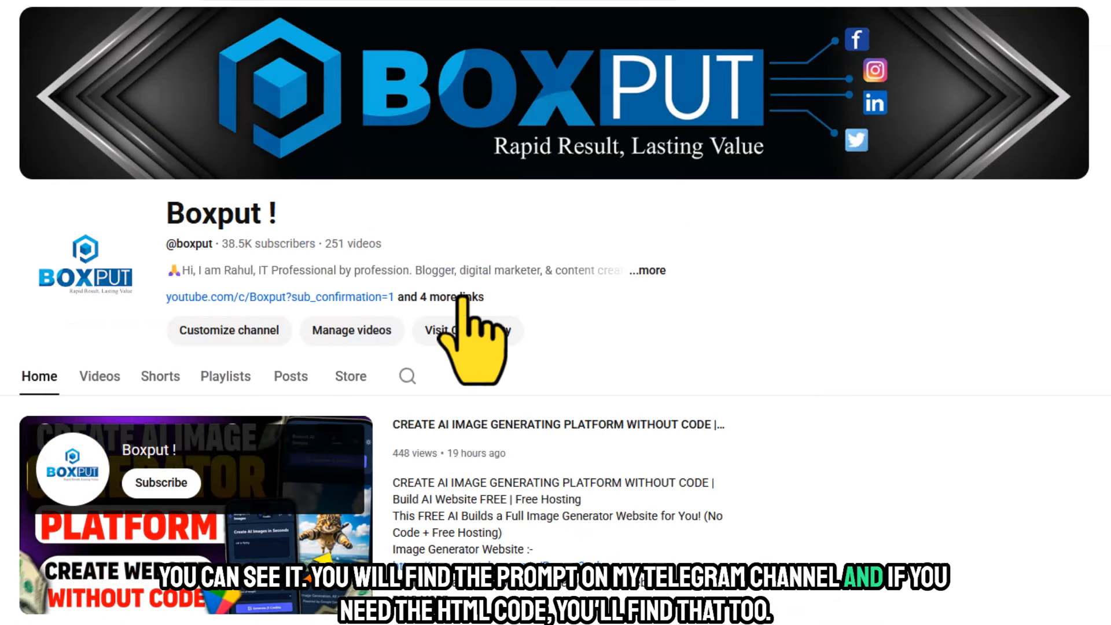